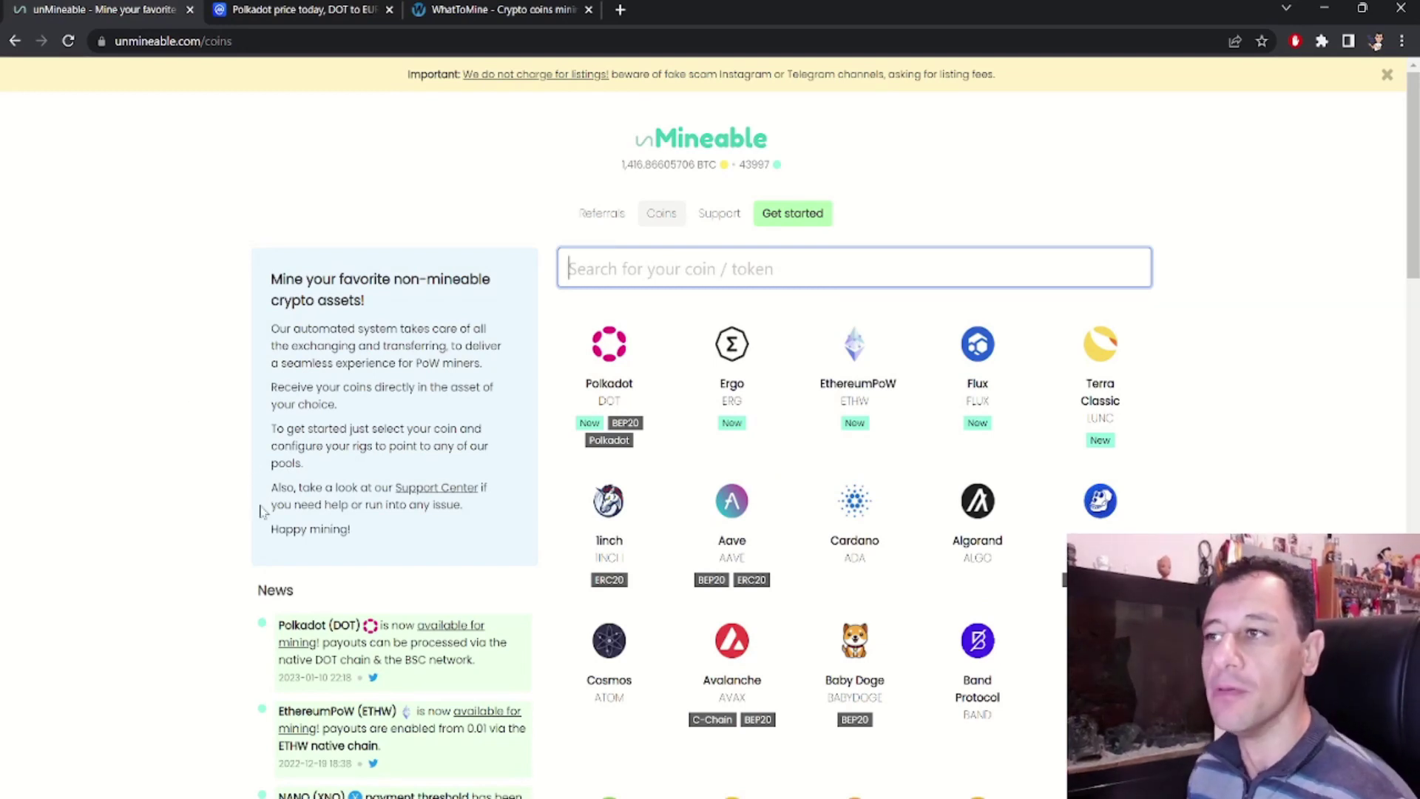
Step: Open Polkadot's mining page and scroll across its algorithm tabs to reach SHA-256 ASIC mining
click(612, 356)
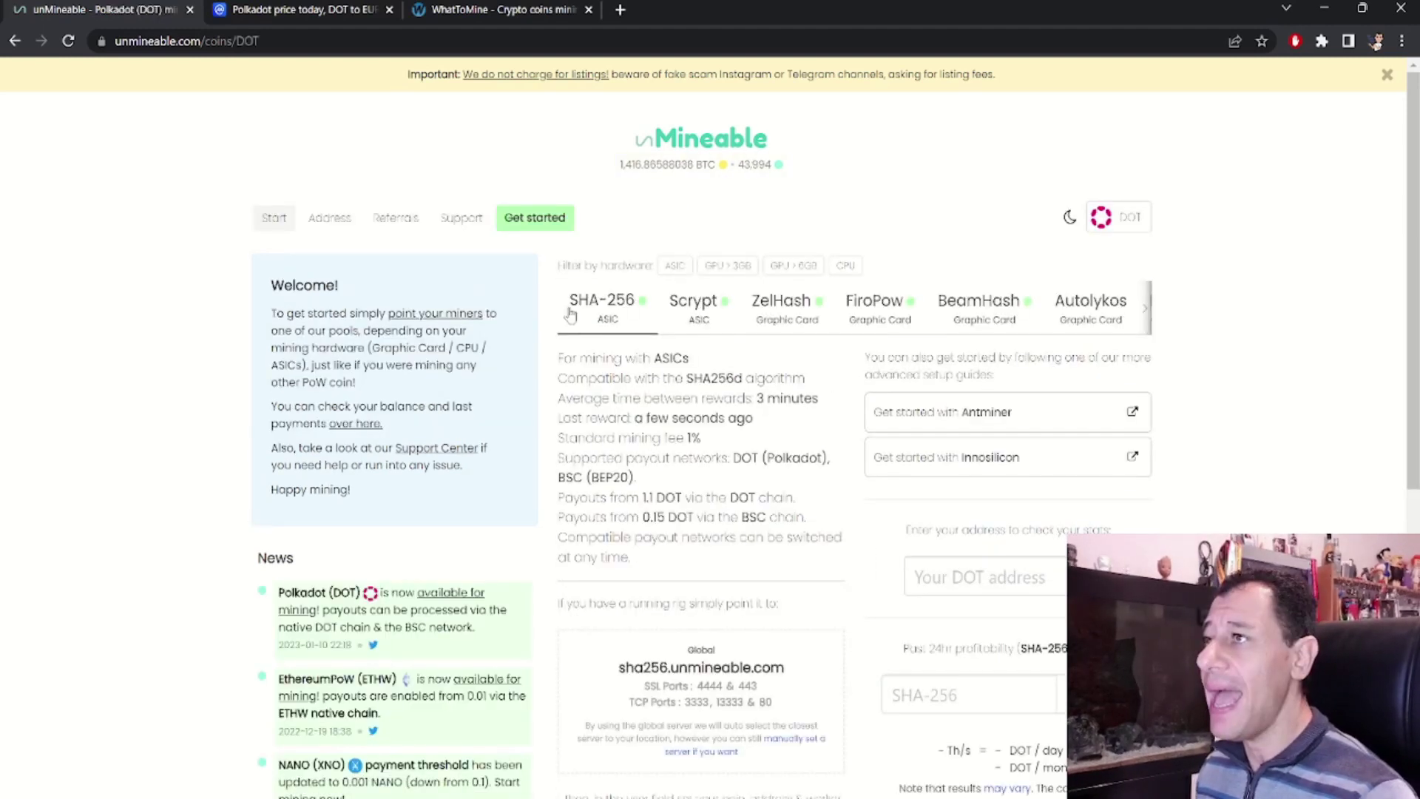
scroll(1080, 300, right, 1)
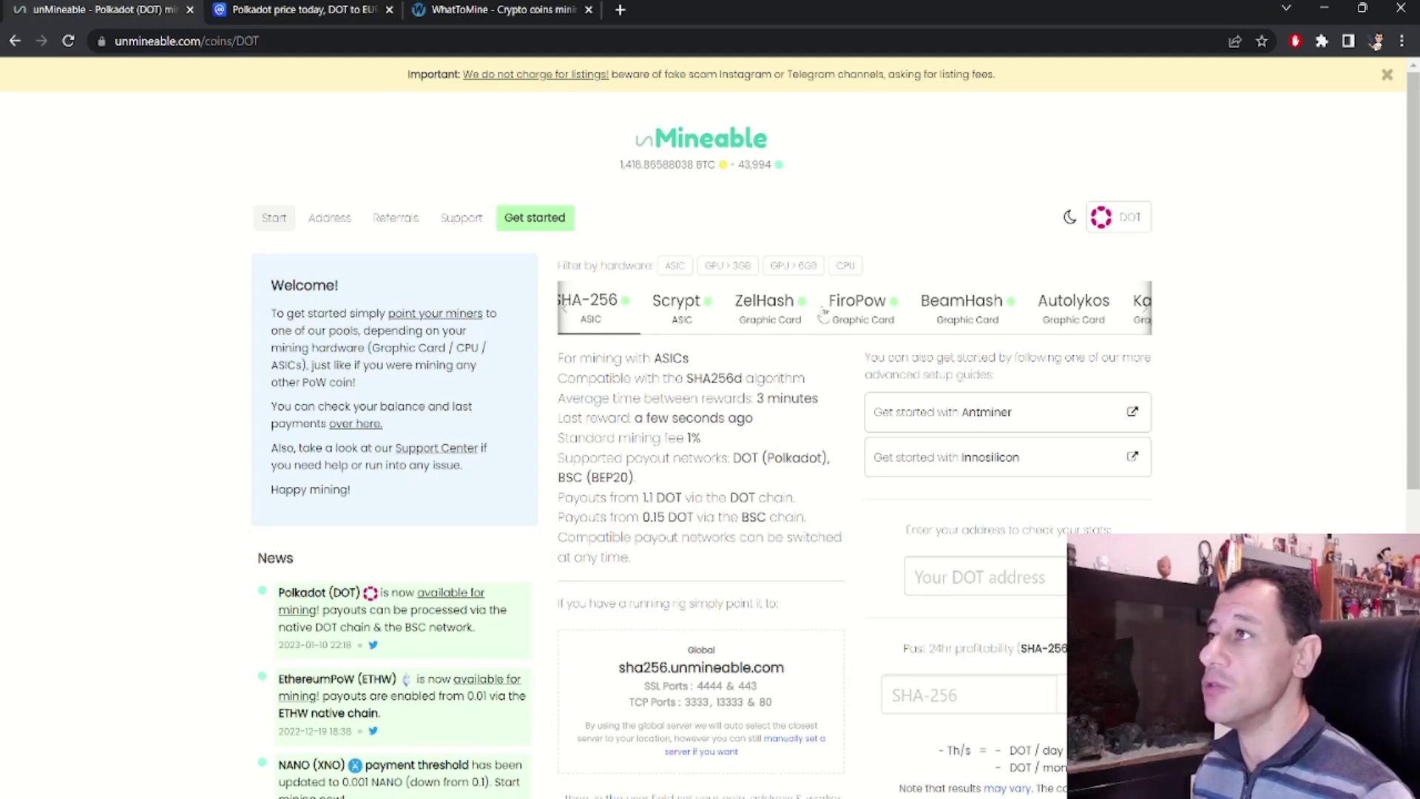
scroll(1117, 313, right, 2)
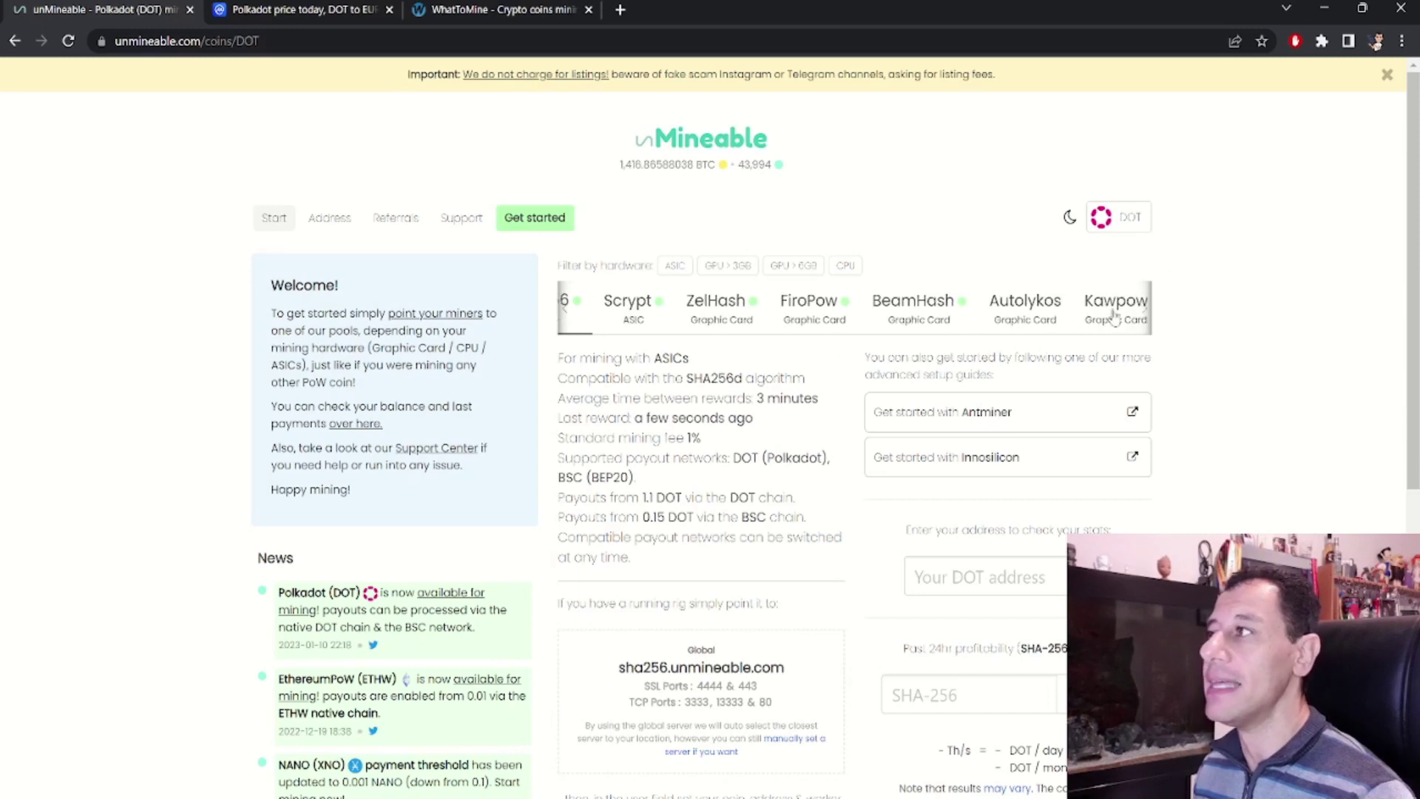
scroll(1129, 319, right, 2)
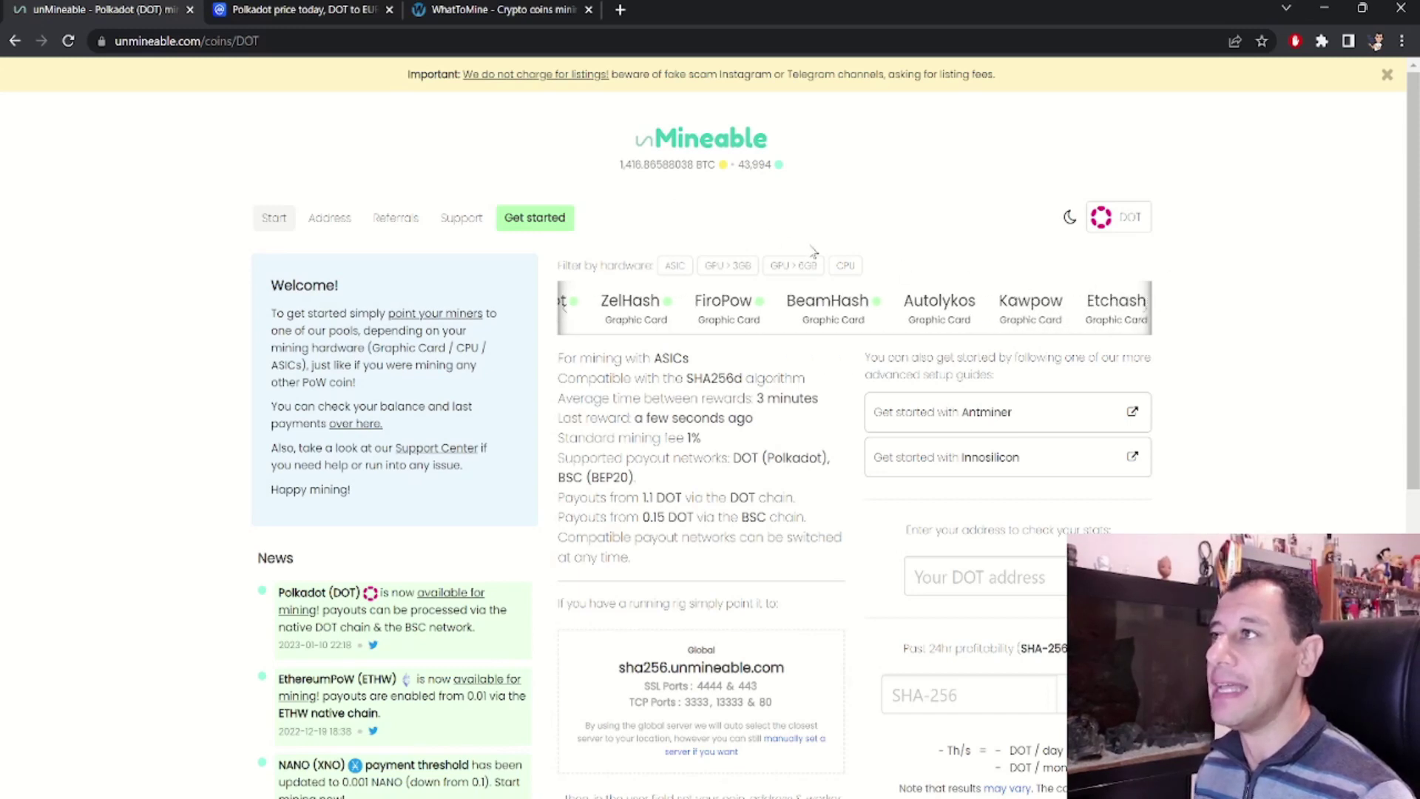
Step: Filter to GPUs over 3GB and compare the Autolykos, Etchash and ZelHash algorithm details
click(746, 268)
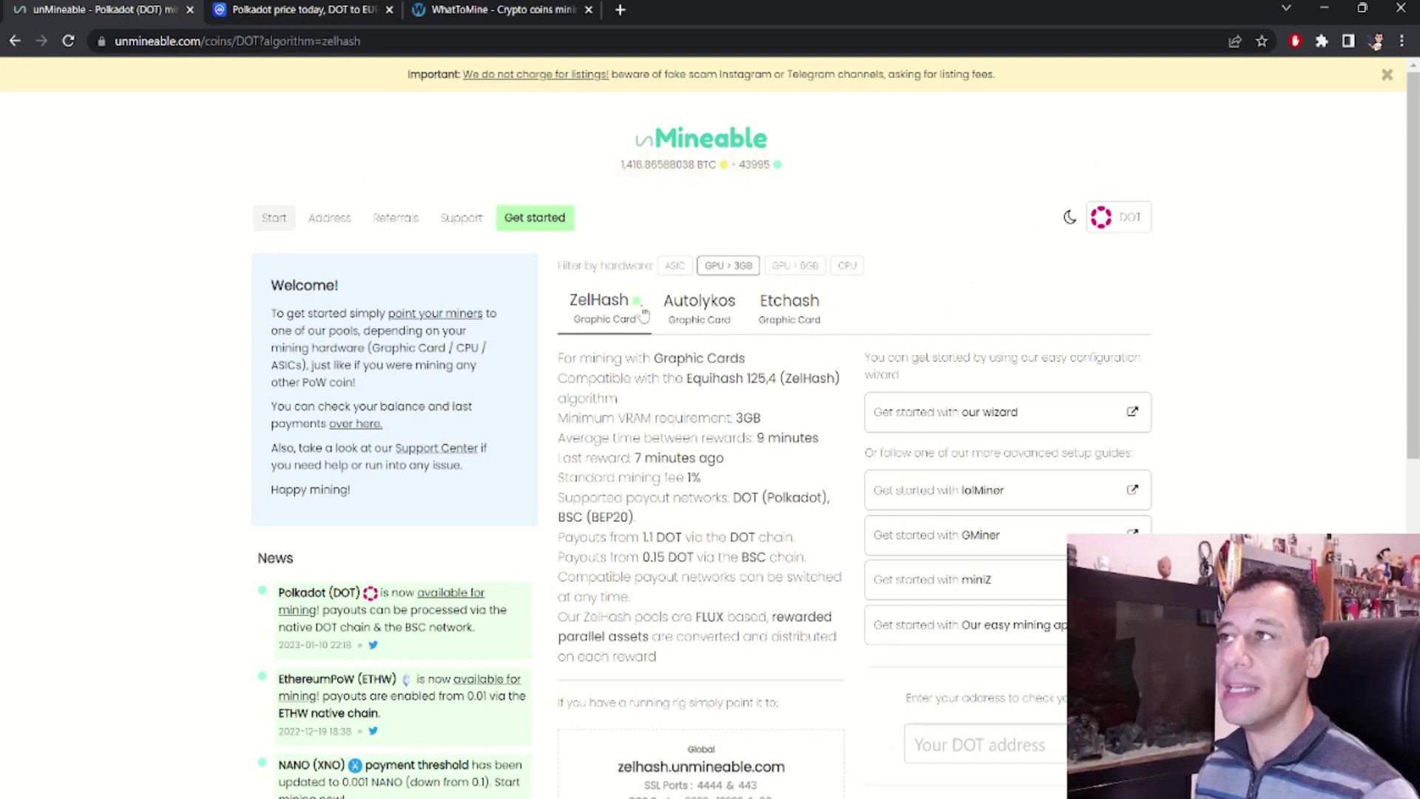
click(719, 315)
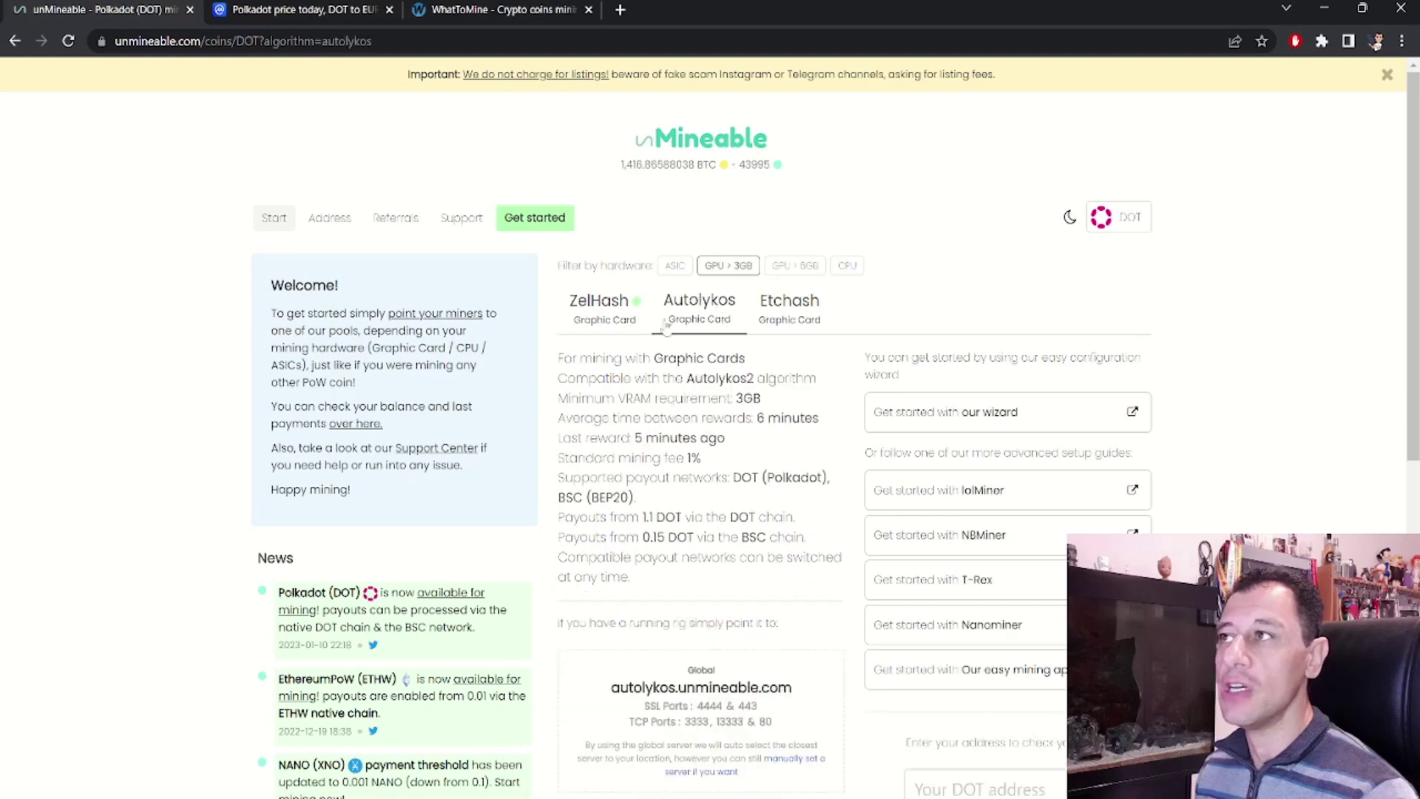
click(798, 324)
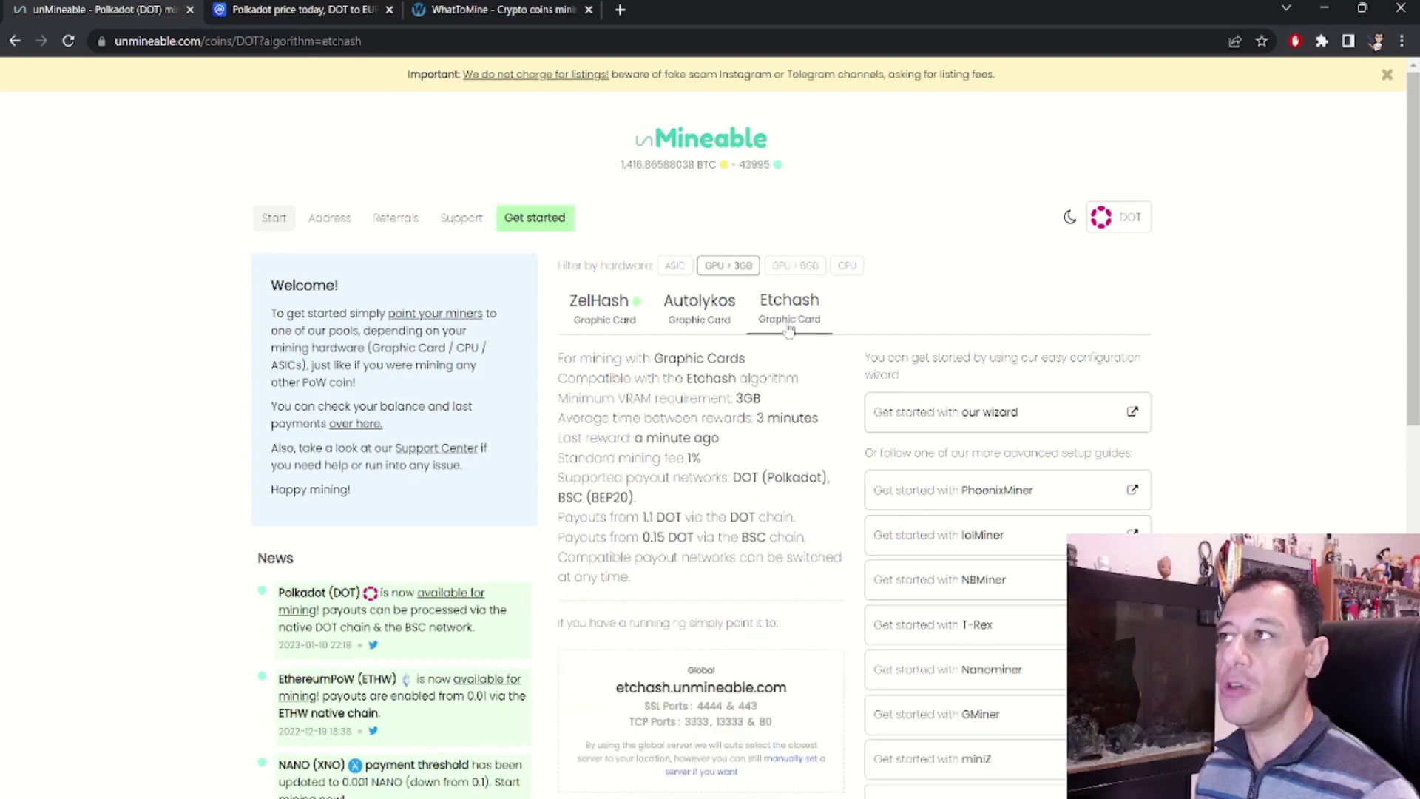
click(702, 323)
click(623, 320)
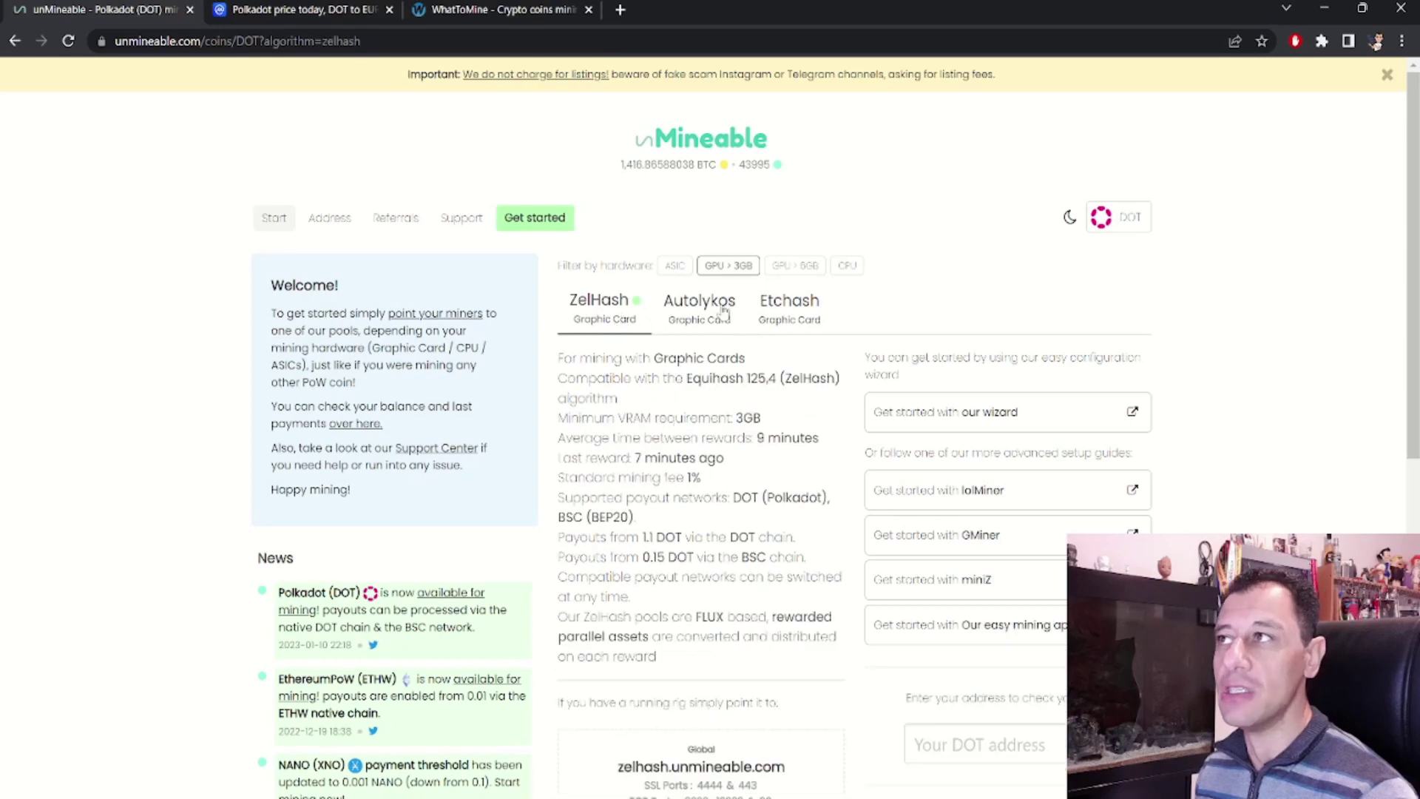
Step: Add the over-6GB GPU filter and browse FiroPow, BeamHash and ZelHash, ending on Autolykos
click(796, 268)
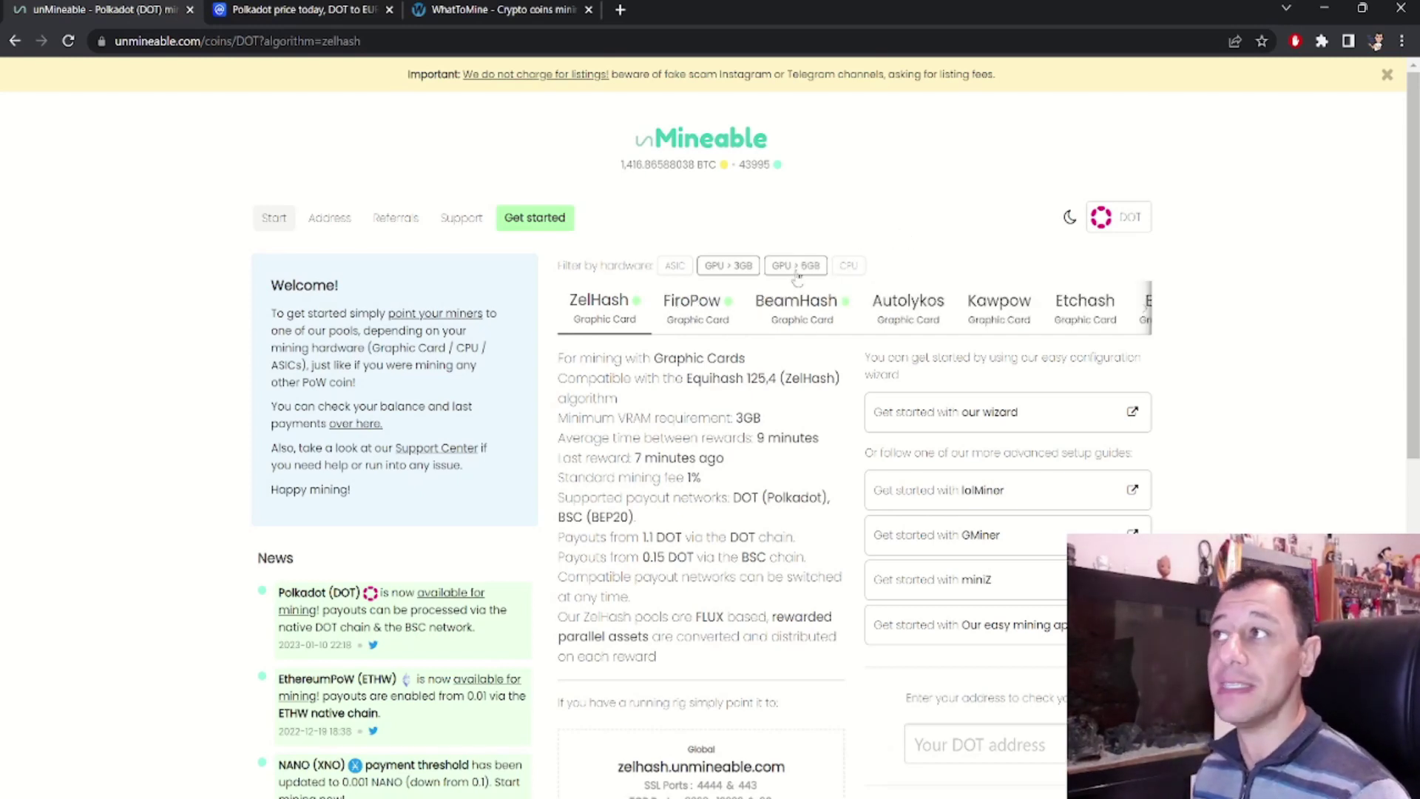
click(741, 274)
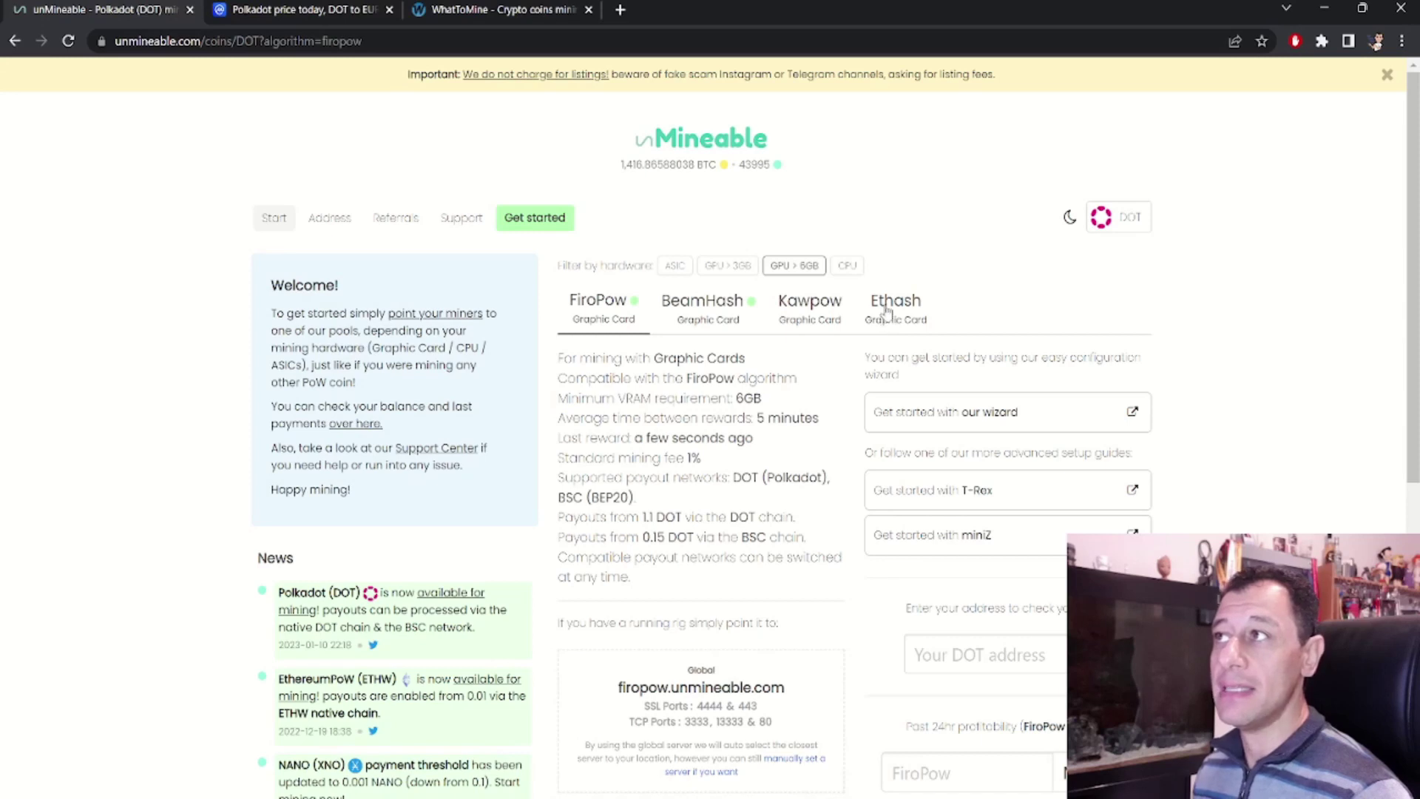
click(737, 273)
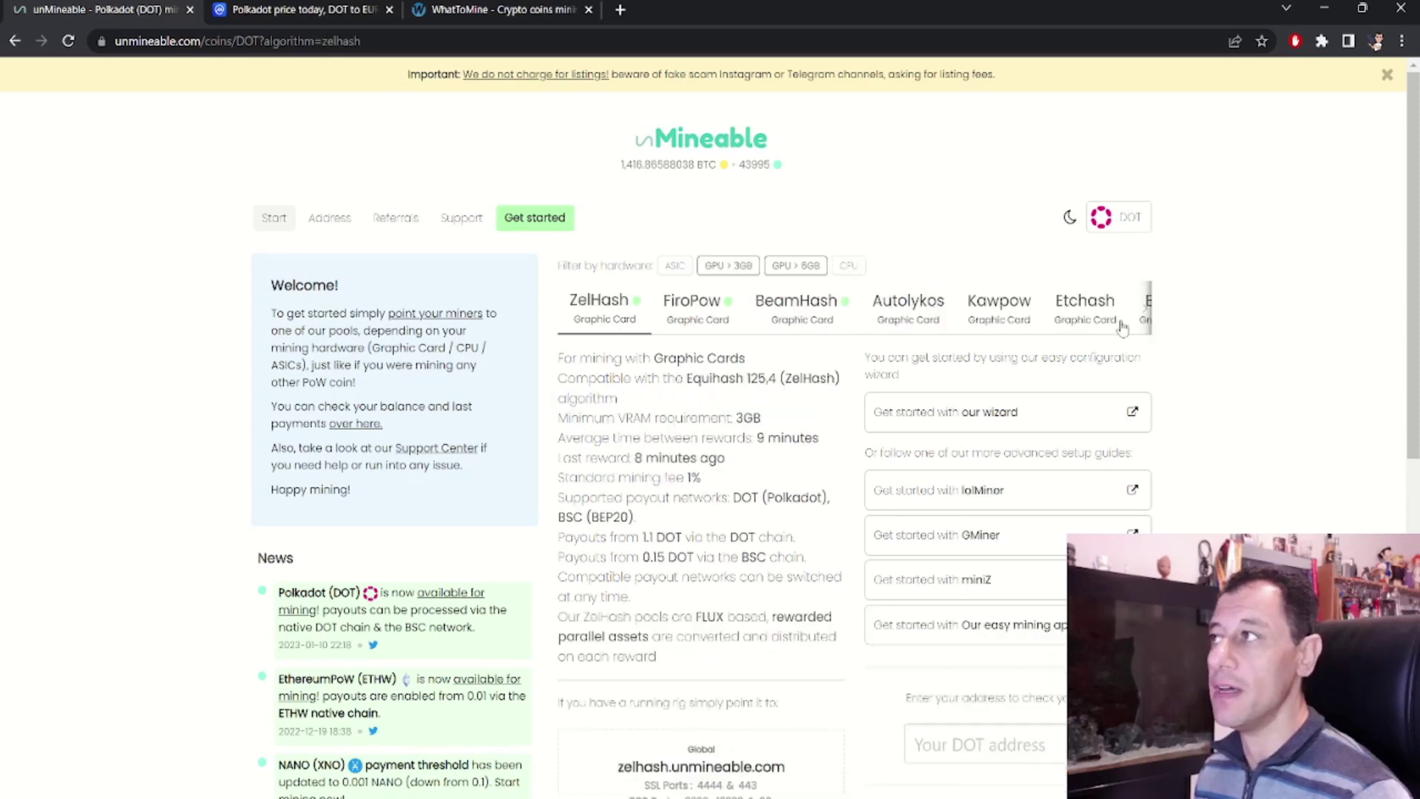
click(714, 313)
click(836, 320)
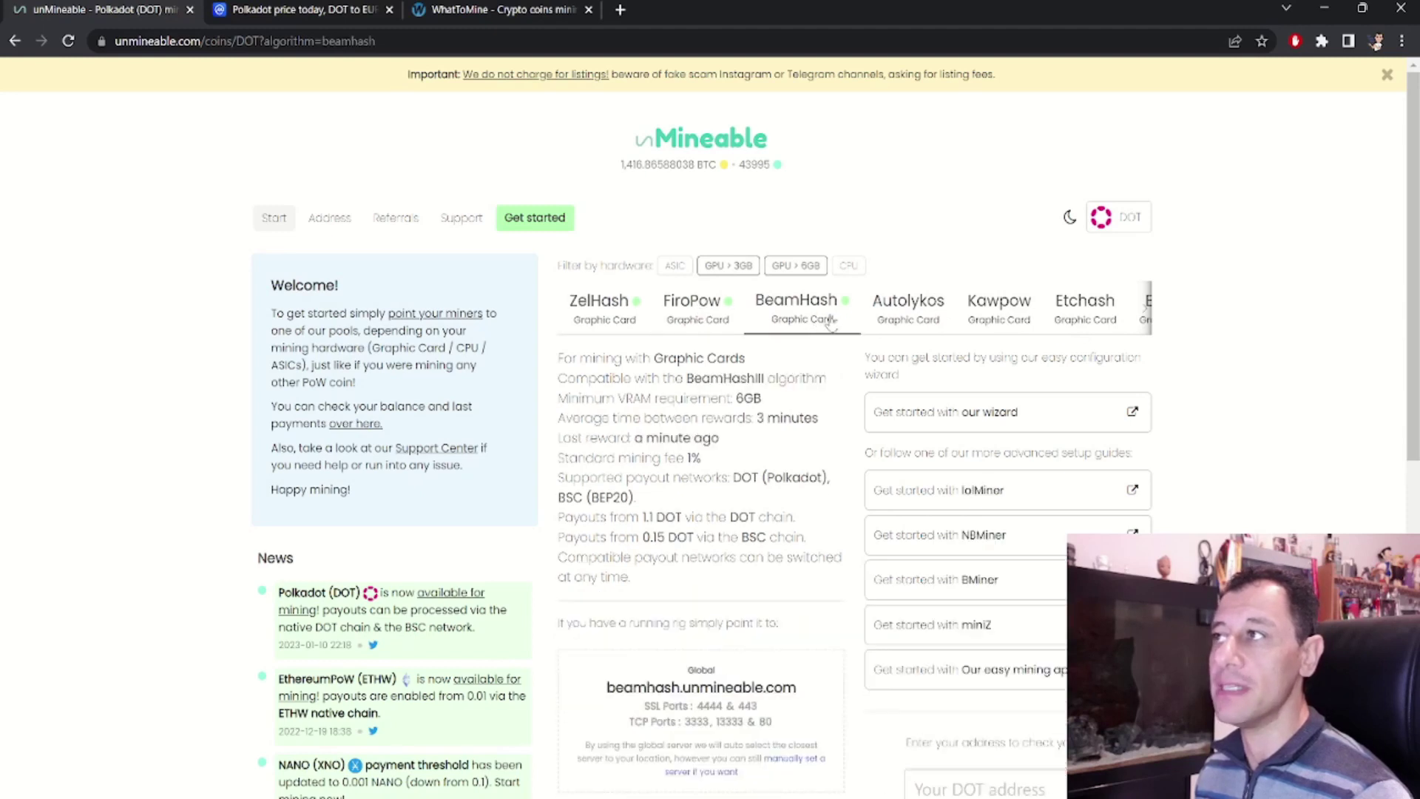
click(910, 323)
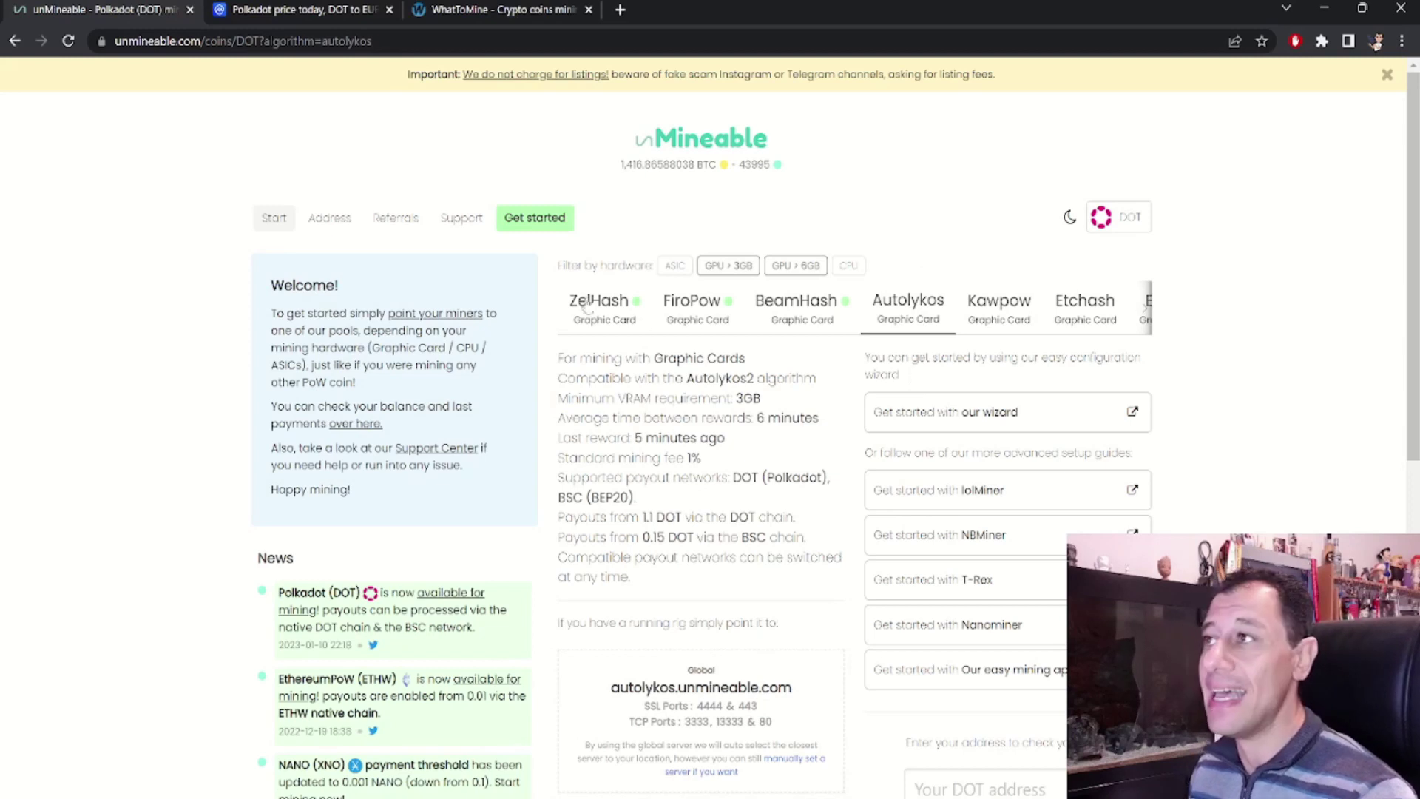
click(595, 307)
click(693, 320)
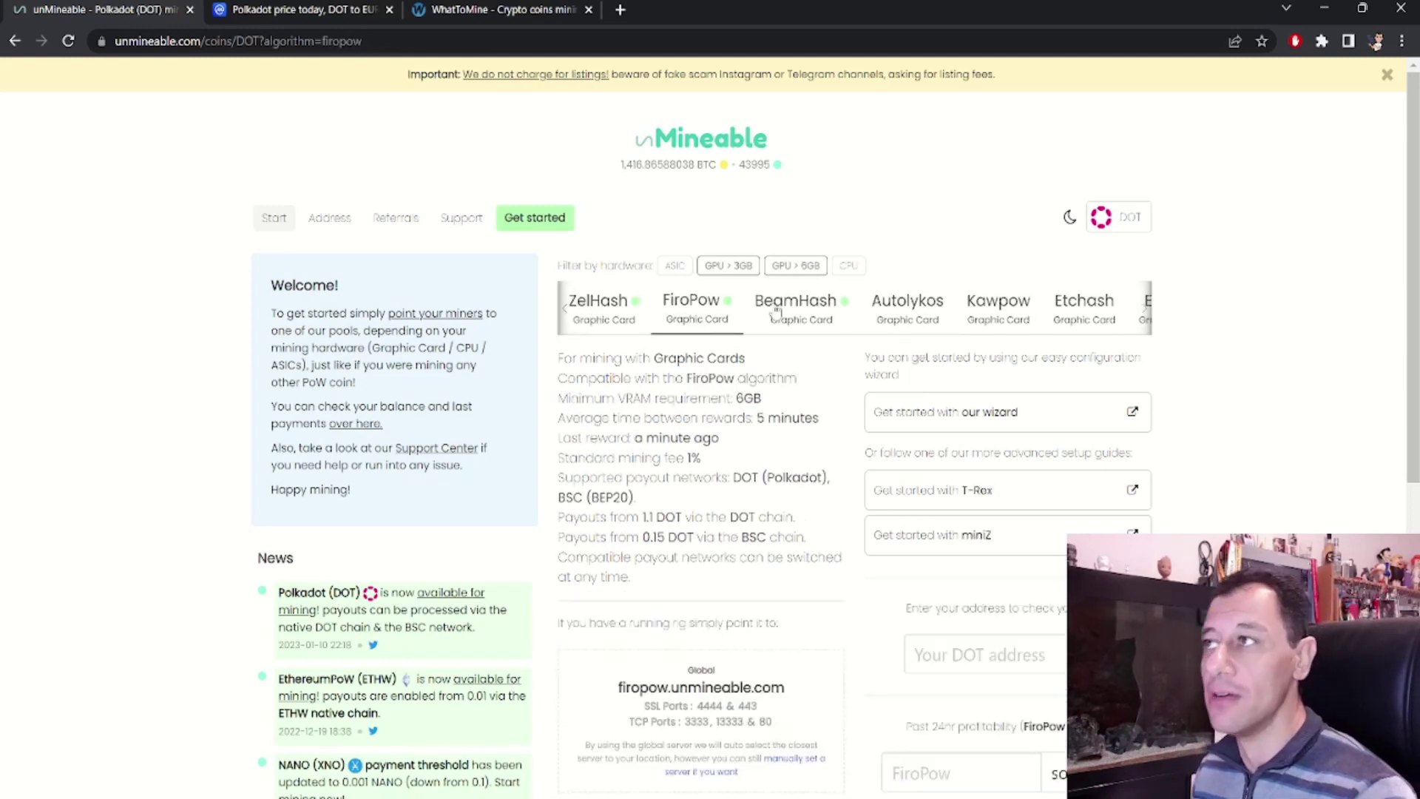
click(823, 323)
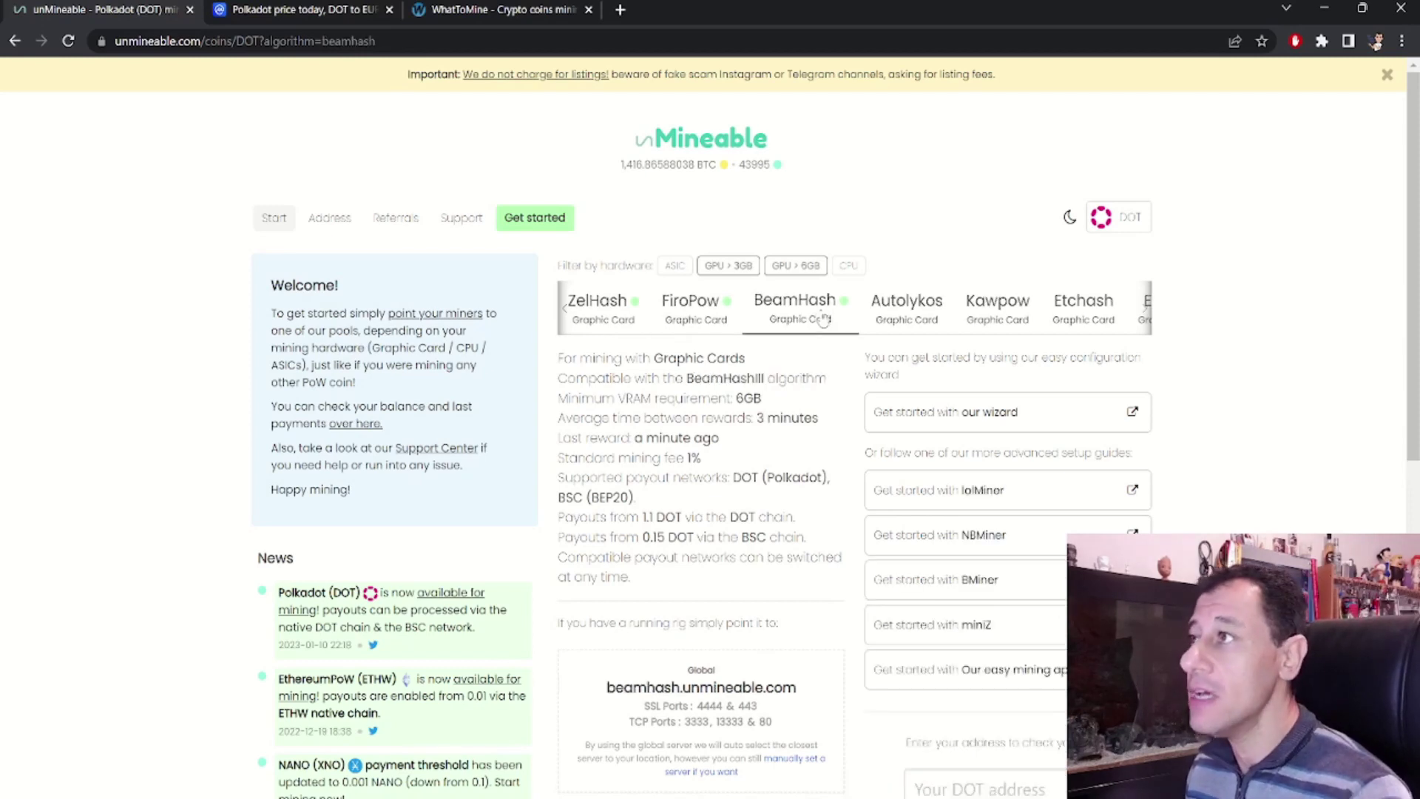
click(913, 313)
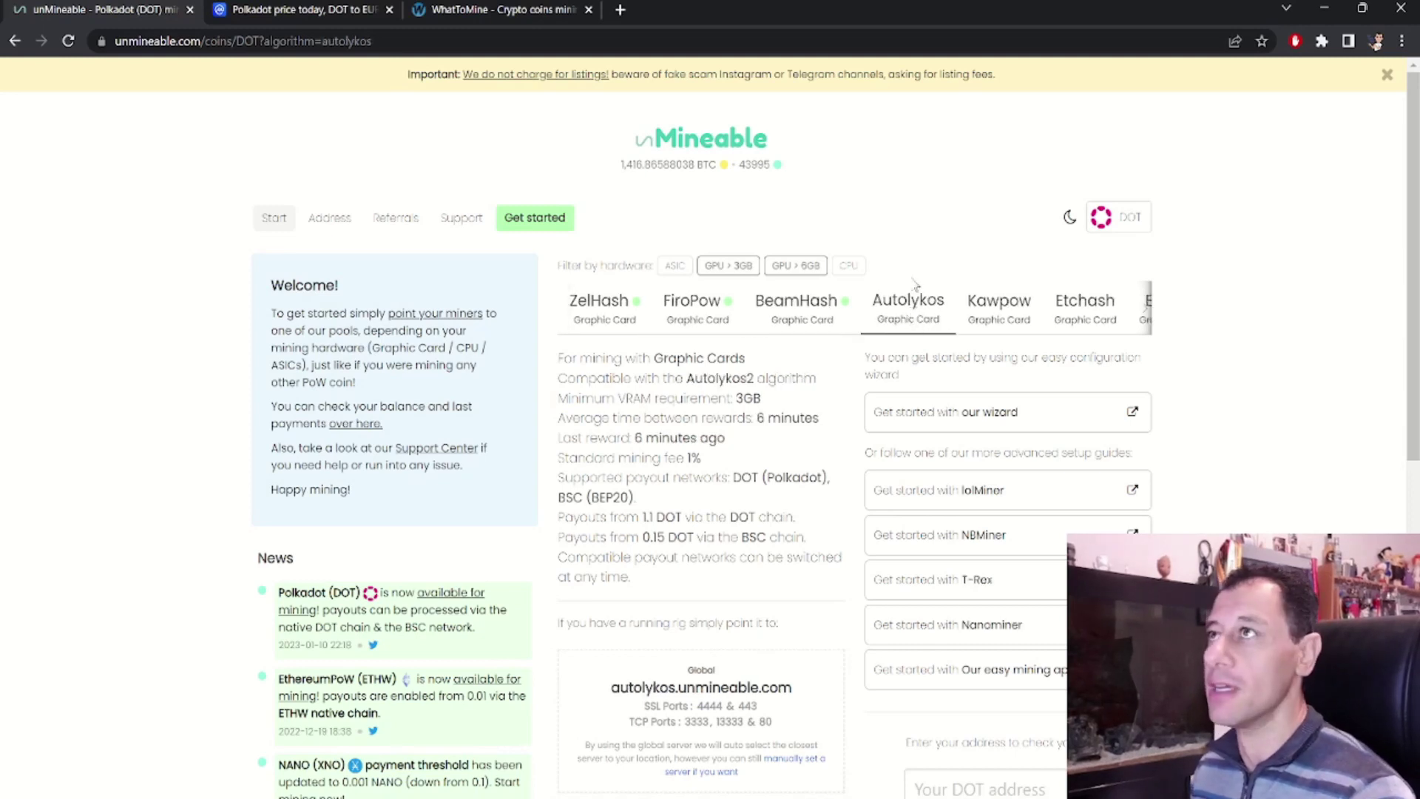
click(489, 16)
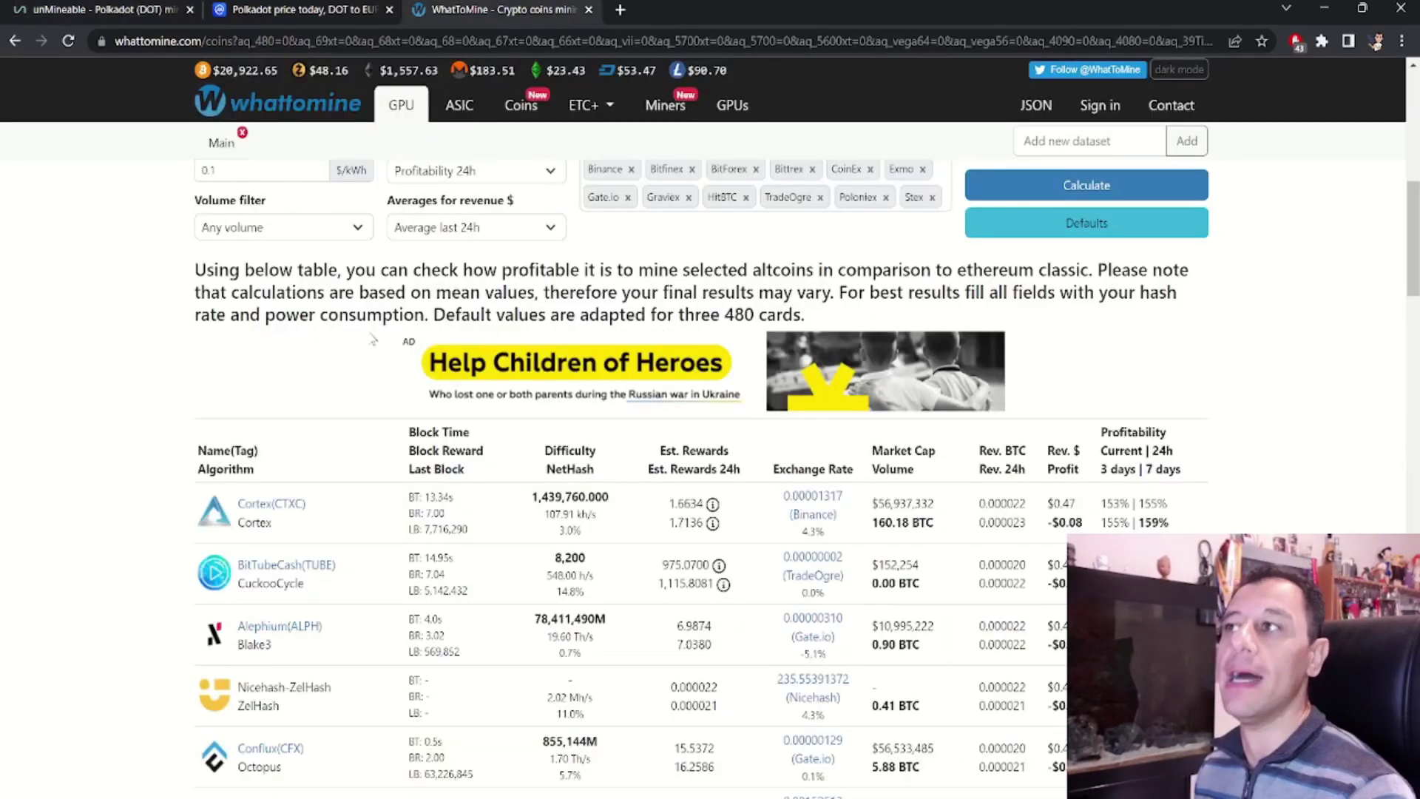
scroll(372, 391, up, 10)
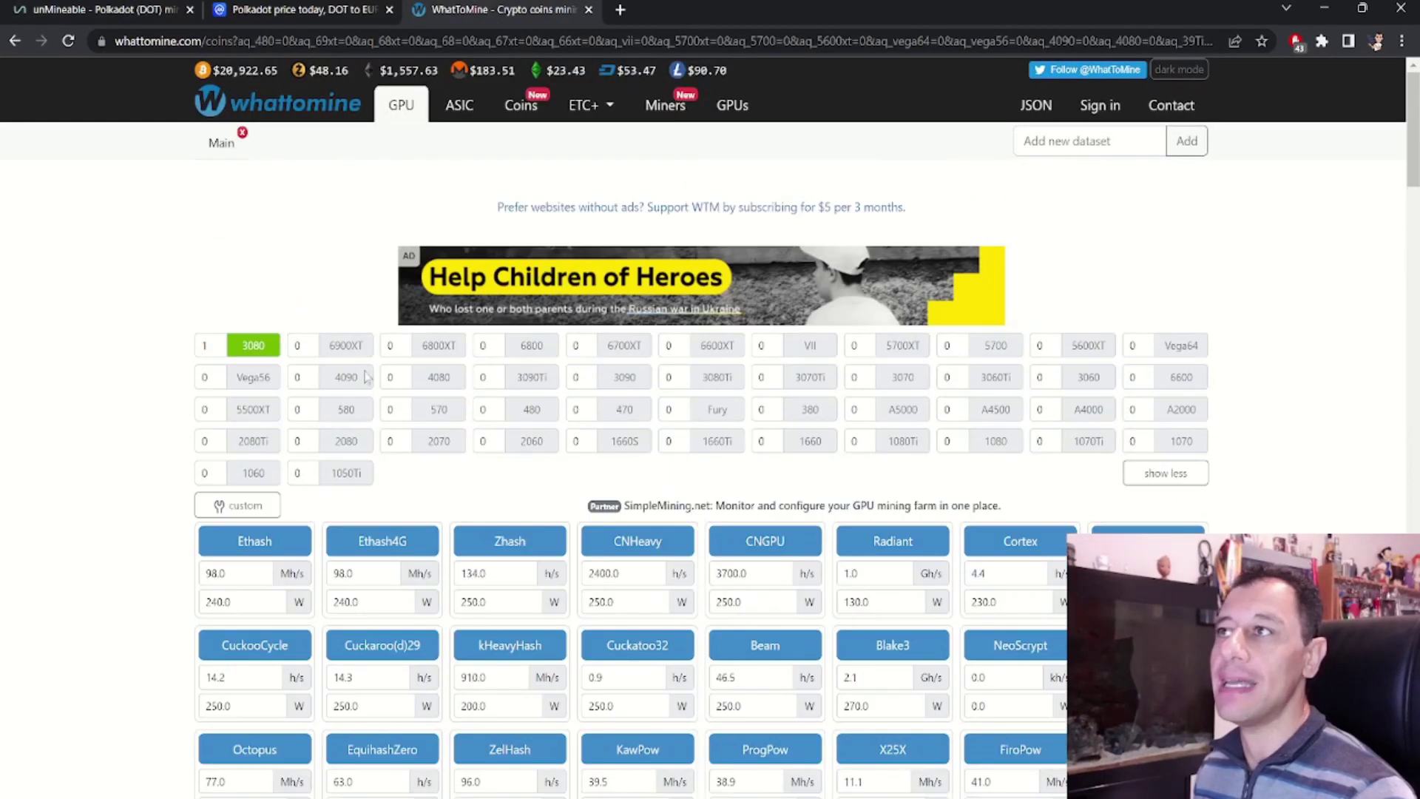
mouse_move(255, 357)
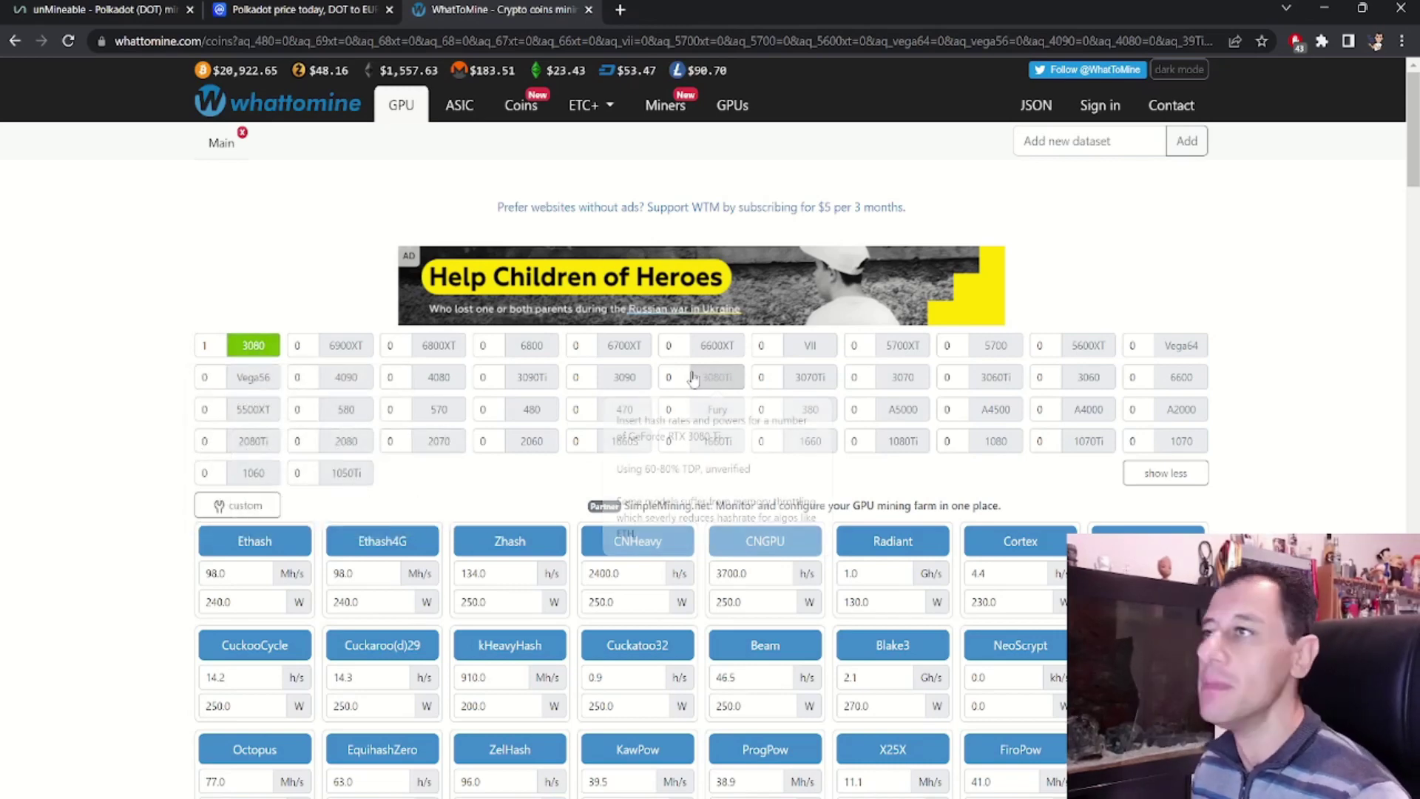
scroll(703, 444, down, 2)
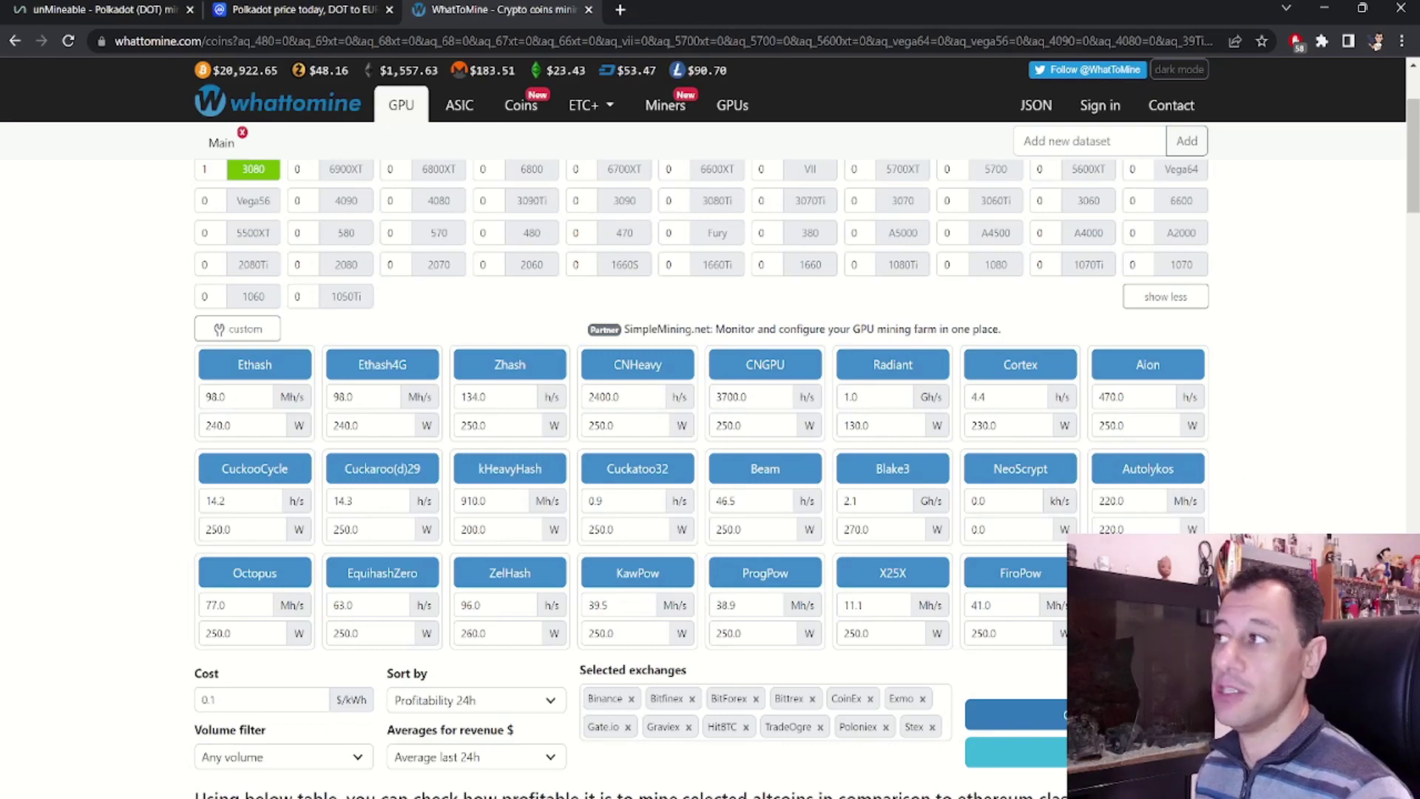
scroll(1173, 488, down, 15)
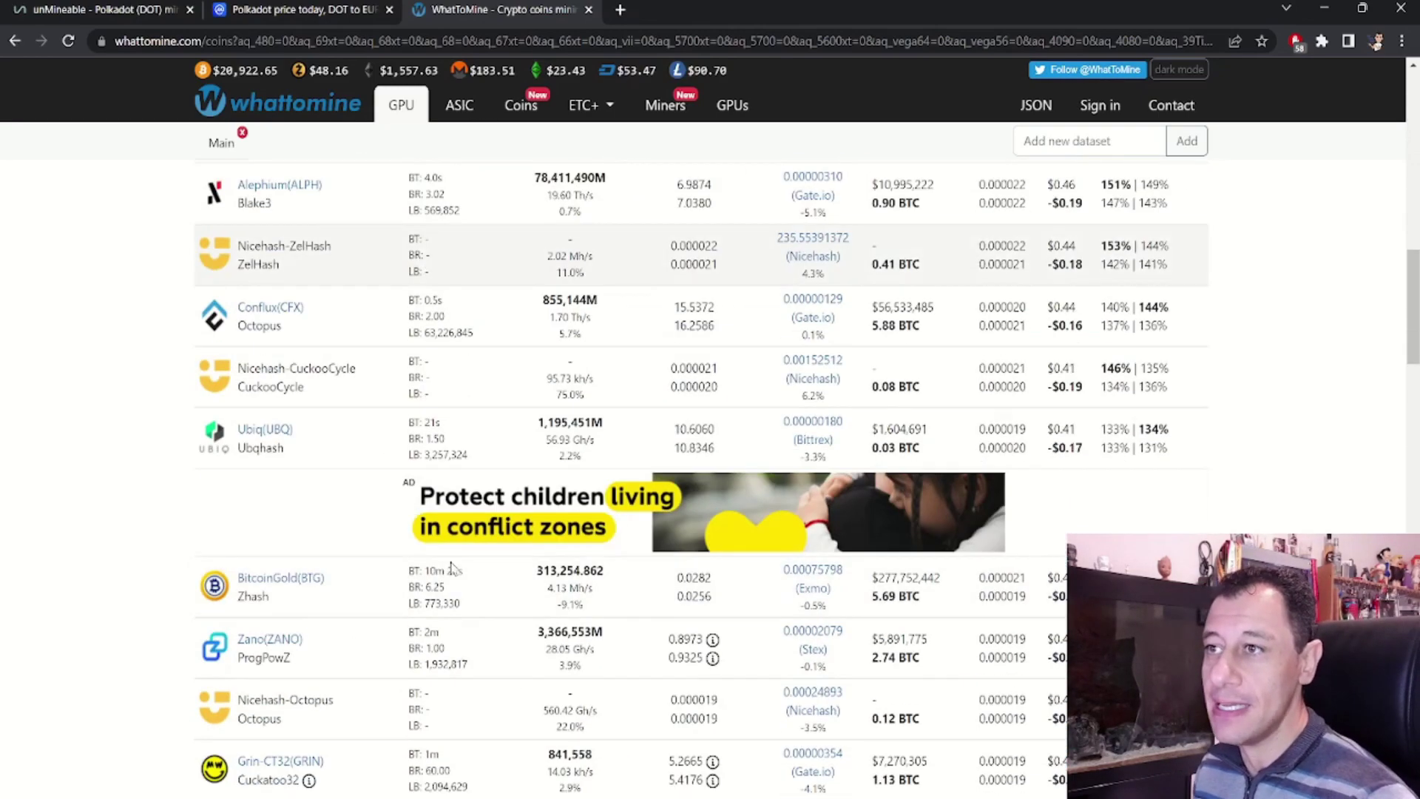
scroll(395, 560, down, 10)
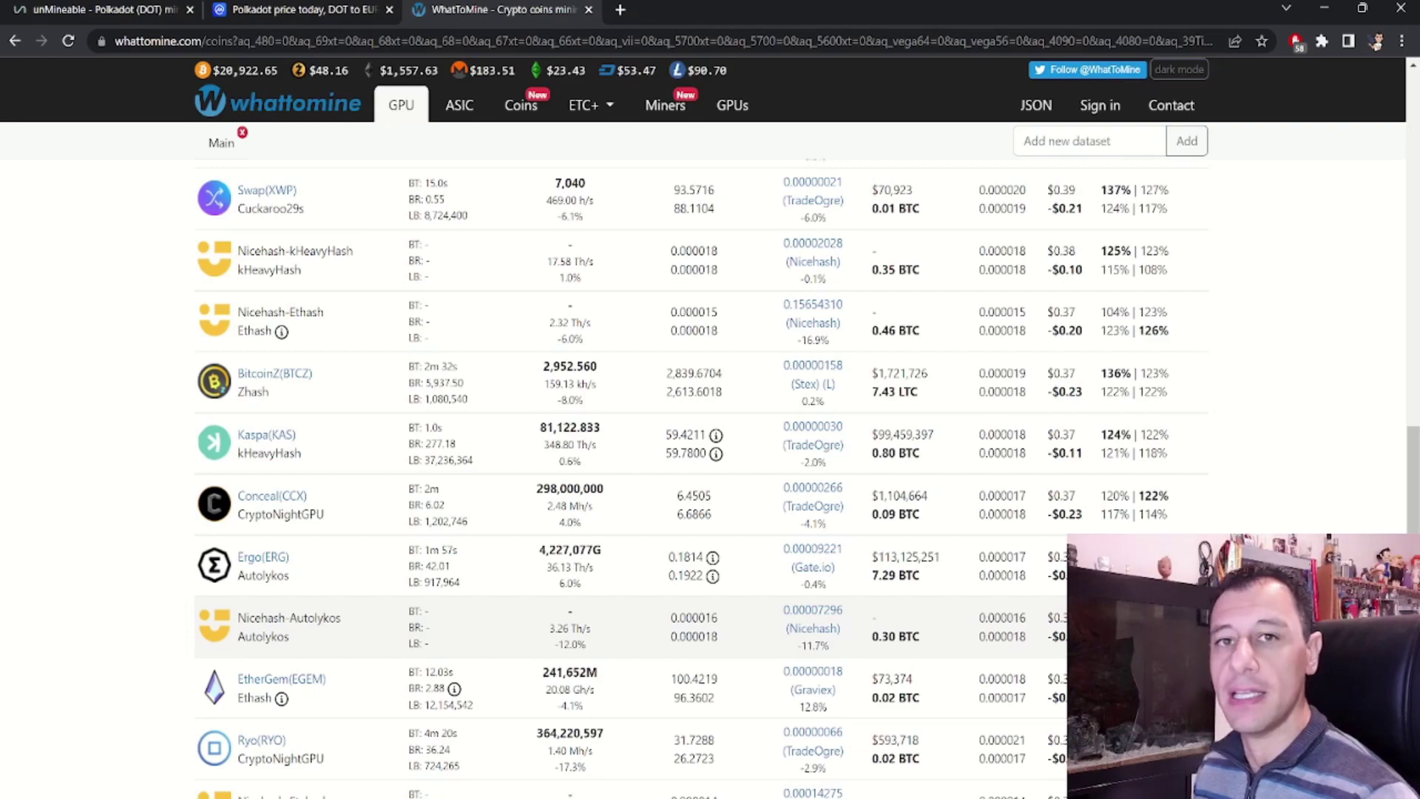
scroll(260, 538, up, 15)
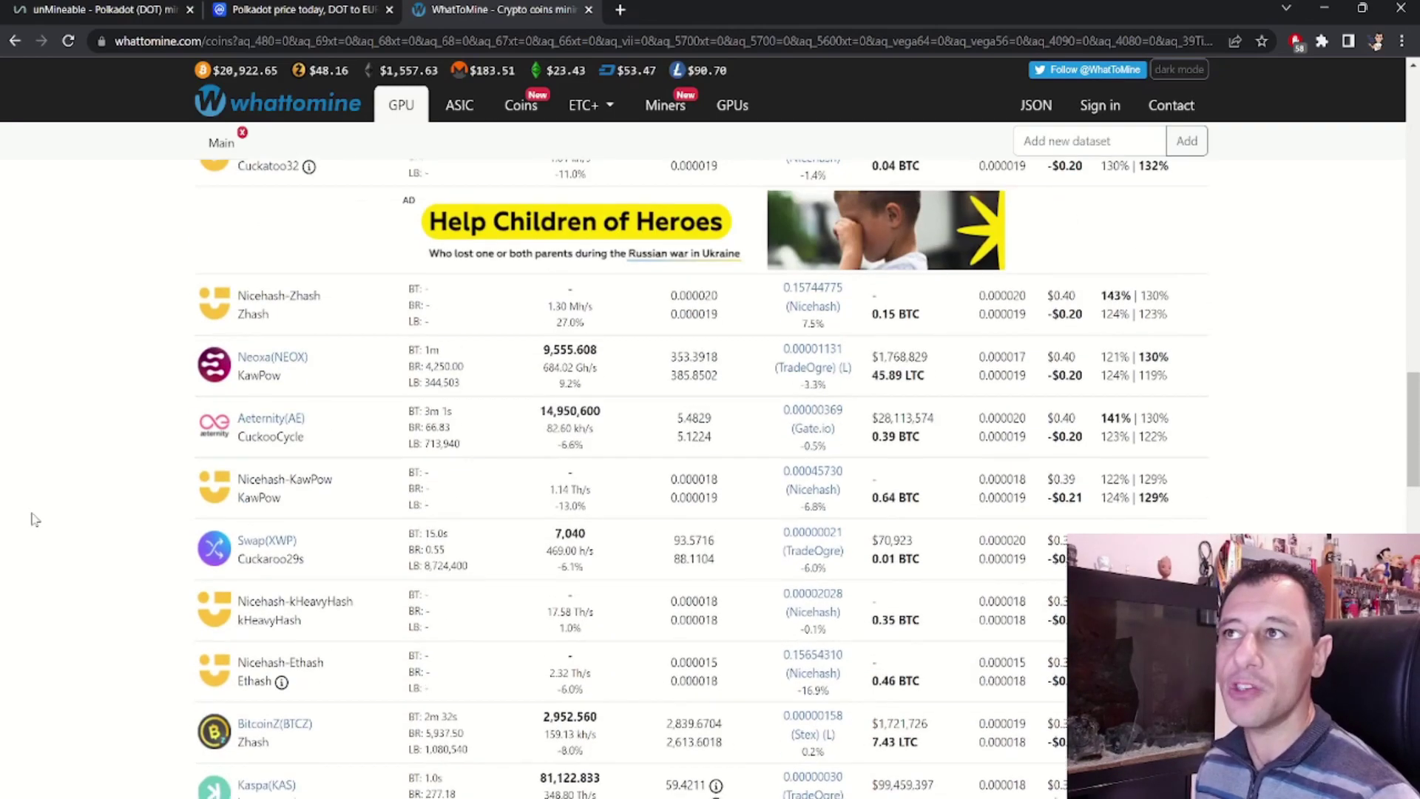
scroll(261, 537, up, 15)
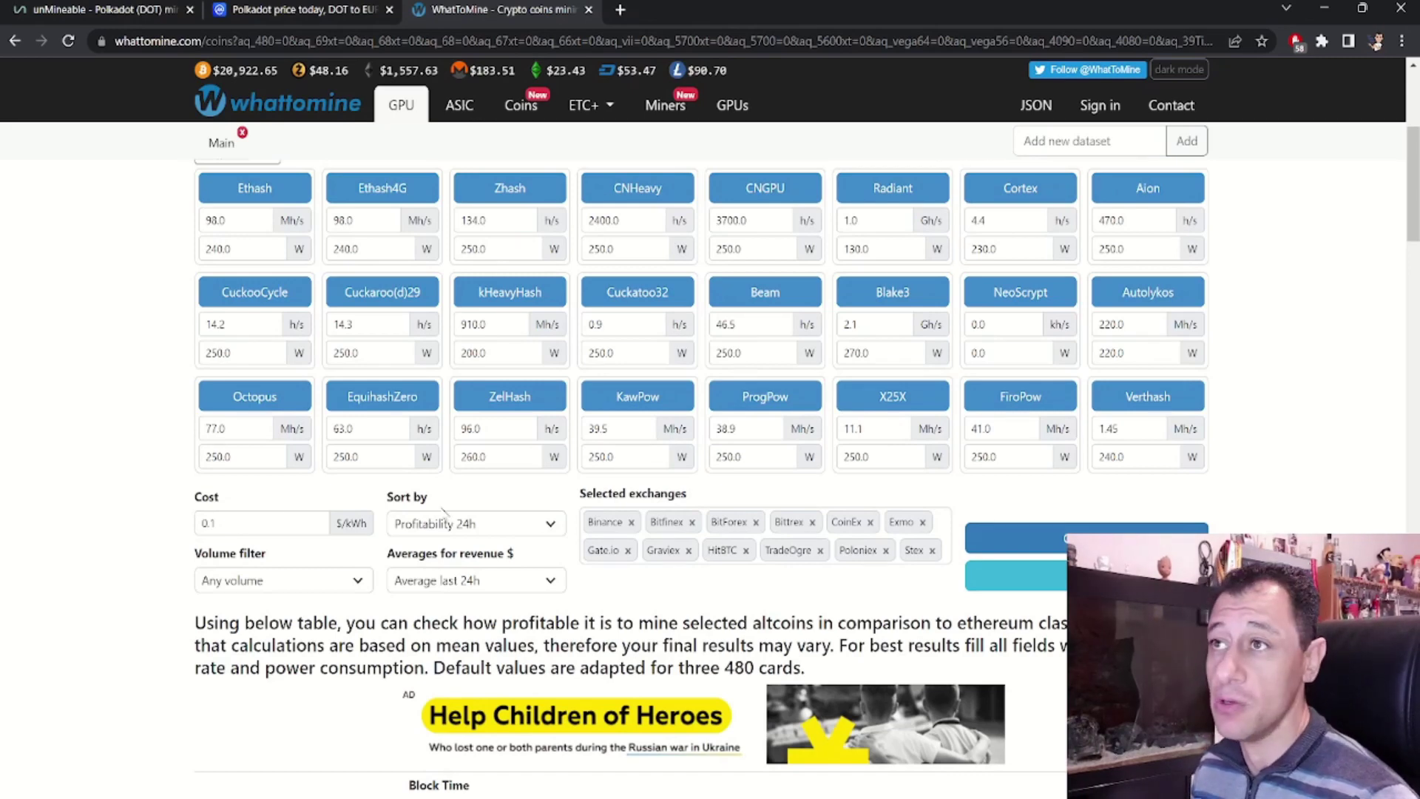
scroll(443, 515, up, 4)
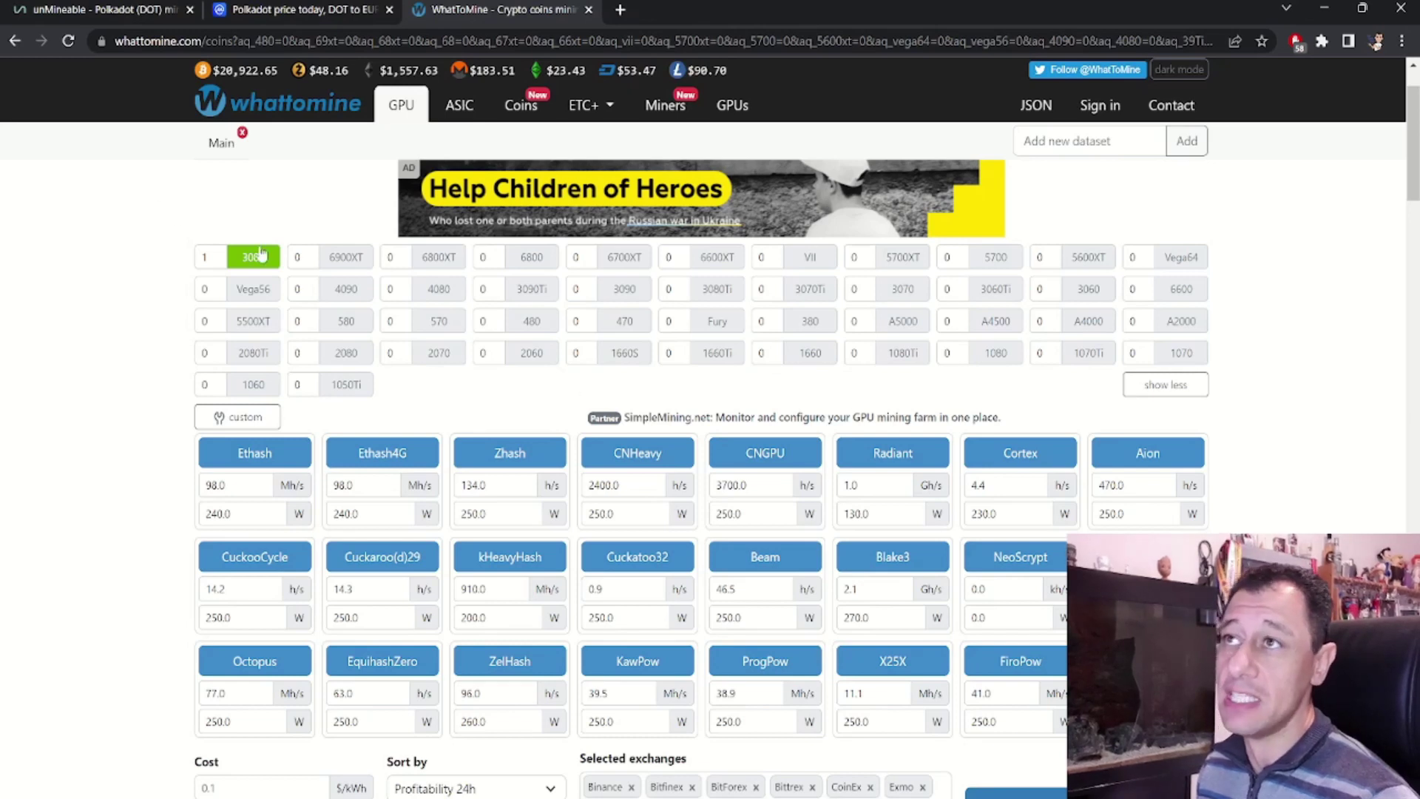
mouse_move(265, 256)
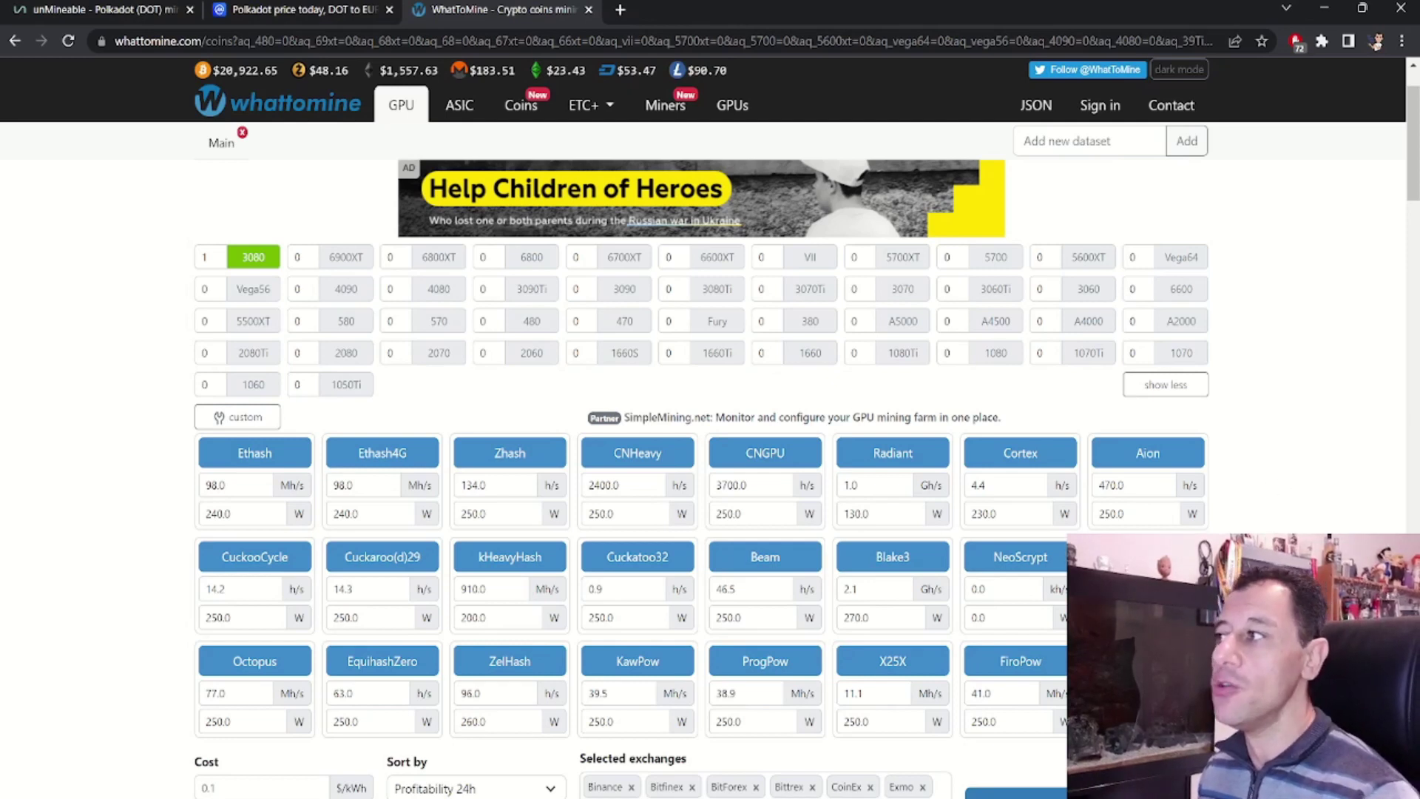
Step: Enter 220 Mh/s for Autolykos to get 0.06107875 DOT per day, then view CoinMarketCap's price
click(63, 12)
scroll(992, 495, down, 6)
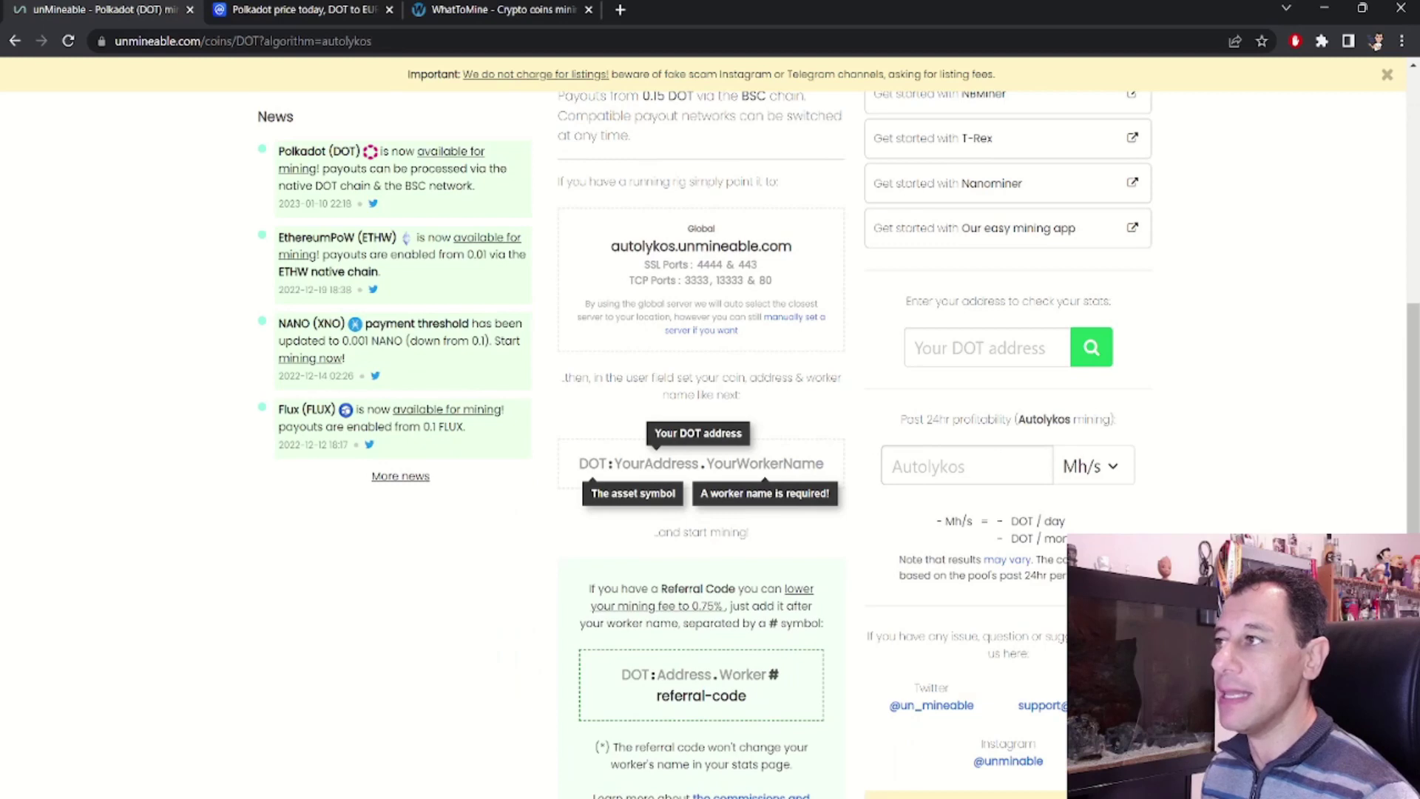
click(966, 466)
text(220)
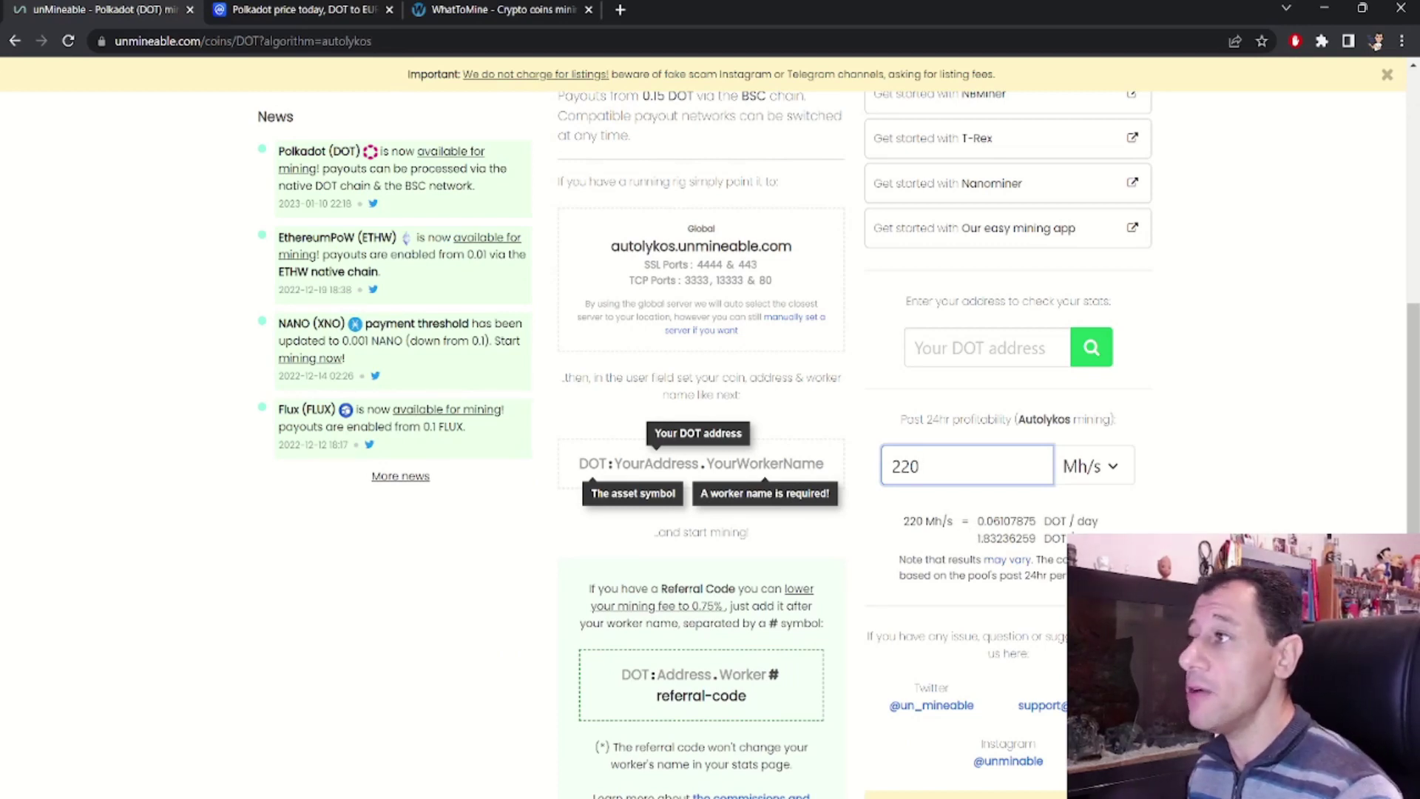
drag(978, 521, 1037, 521)
key(ctrl+c)
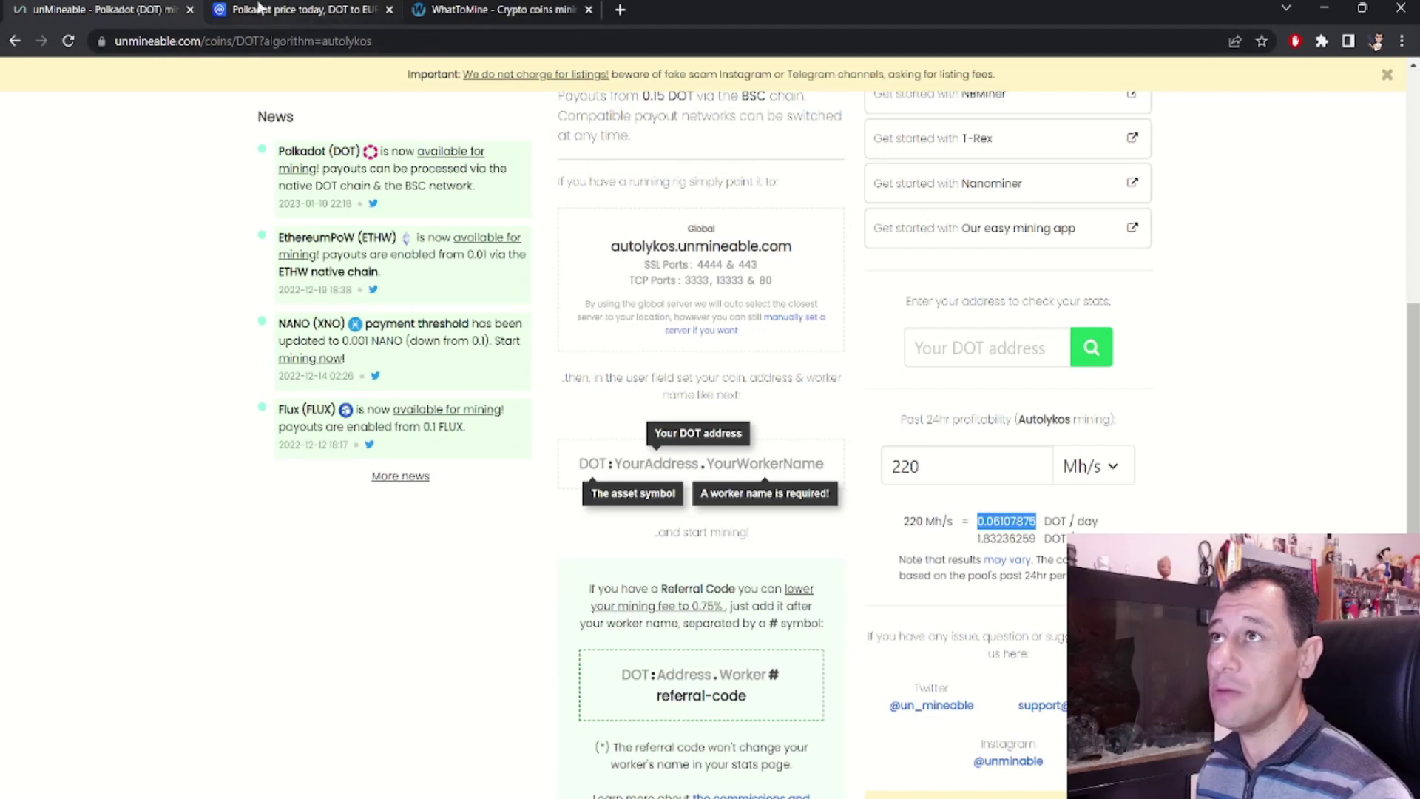
click(318, 11)
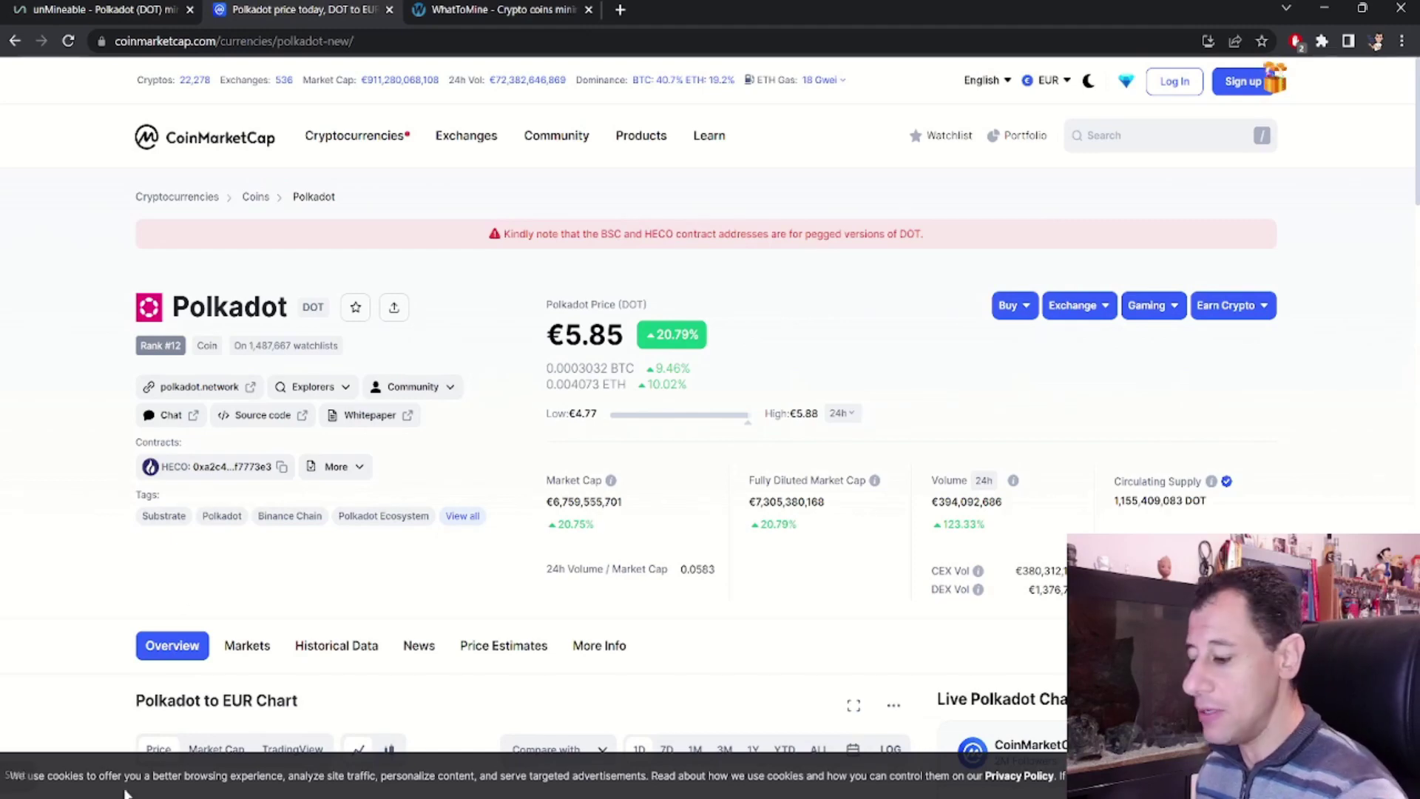
Step: Multiply 5.85 by 0.06107875 in Calculator, giving about €0.357 per day
key(XF86Calculator)
drag(870, 257, 340, 165)
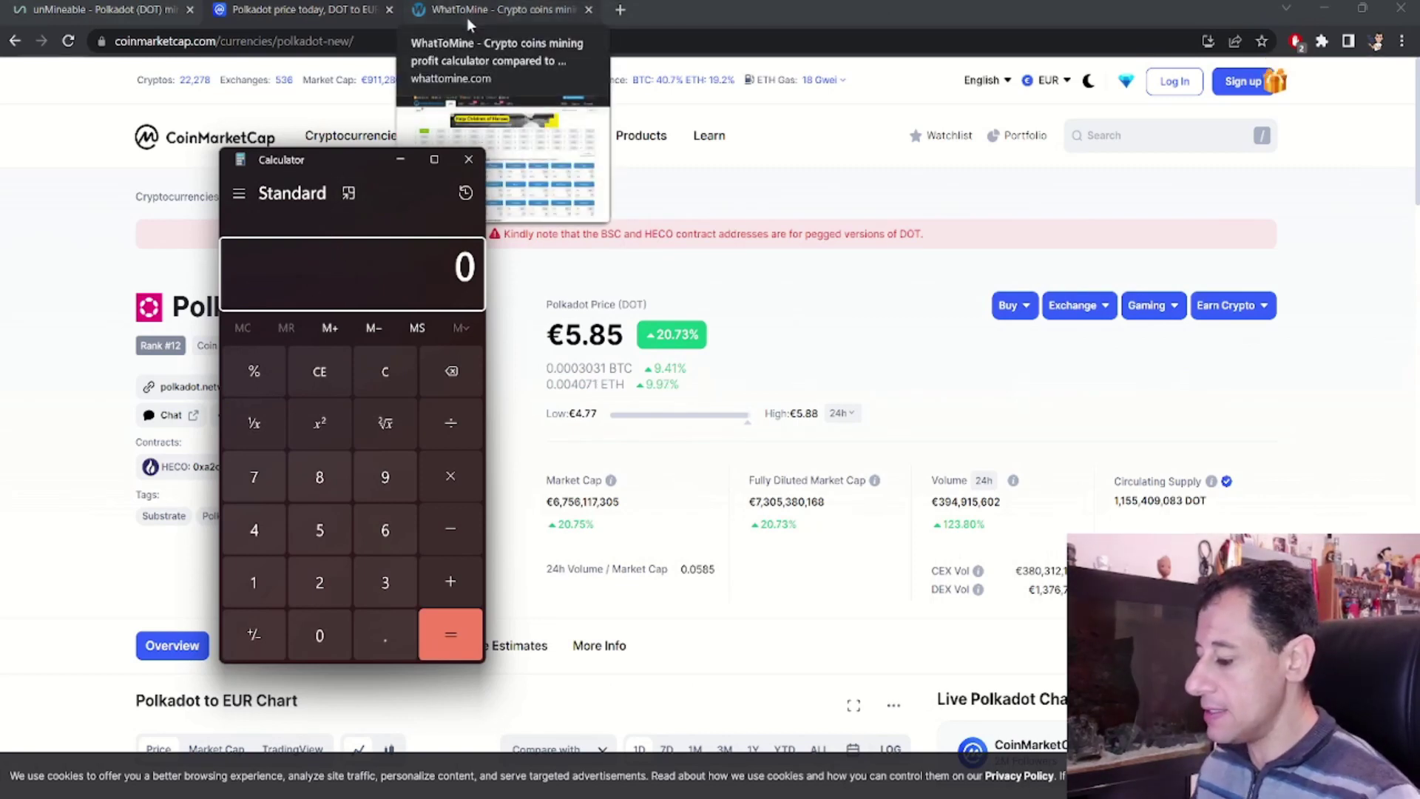
text(5.85)
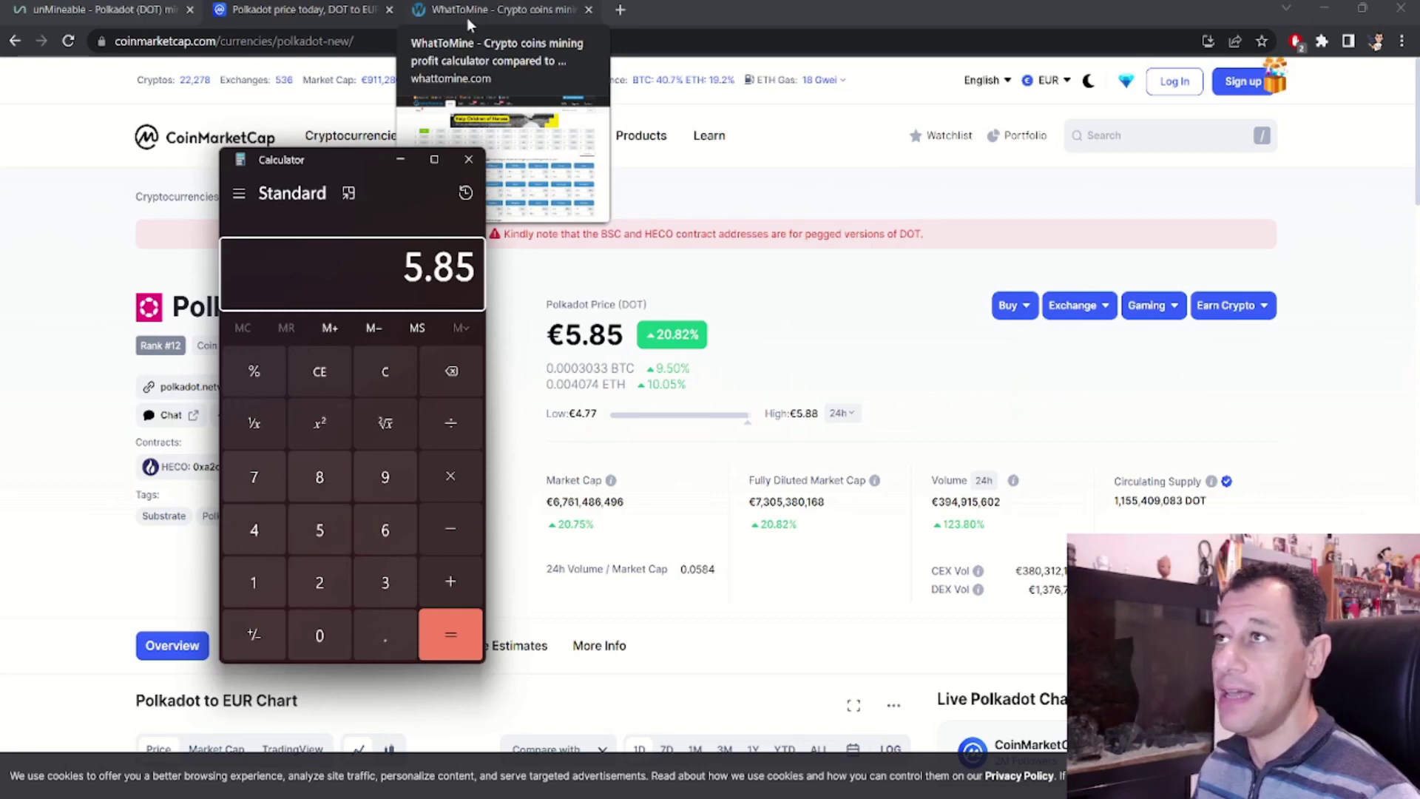
key(asterisk)
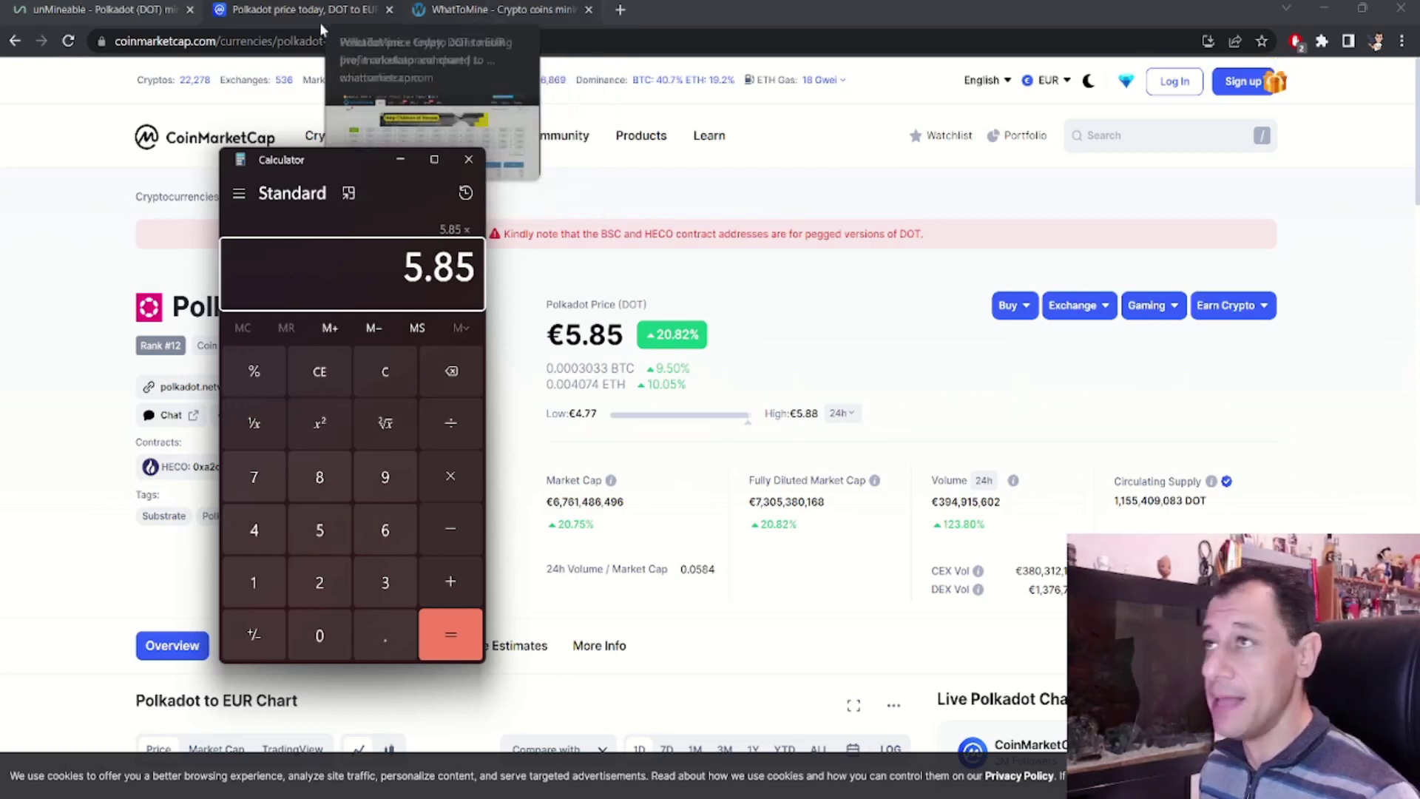
right_click(269, 270)
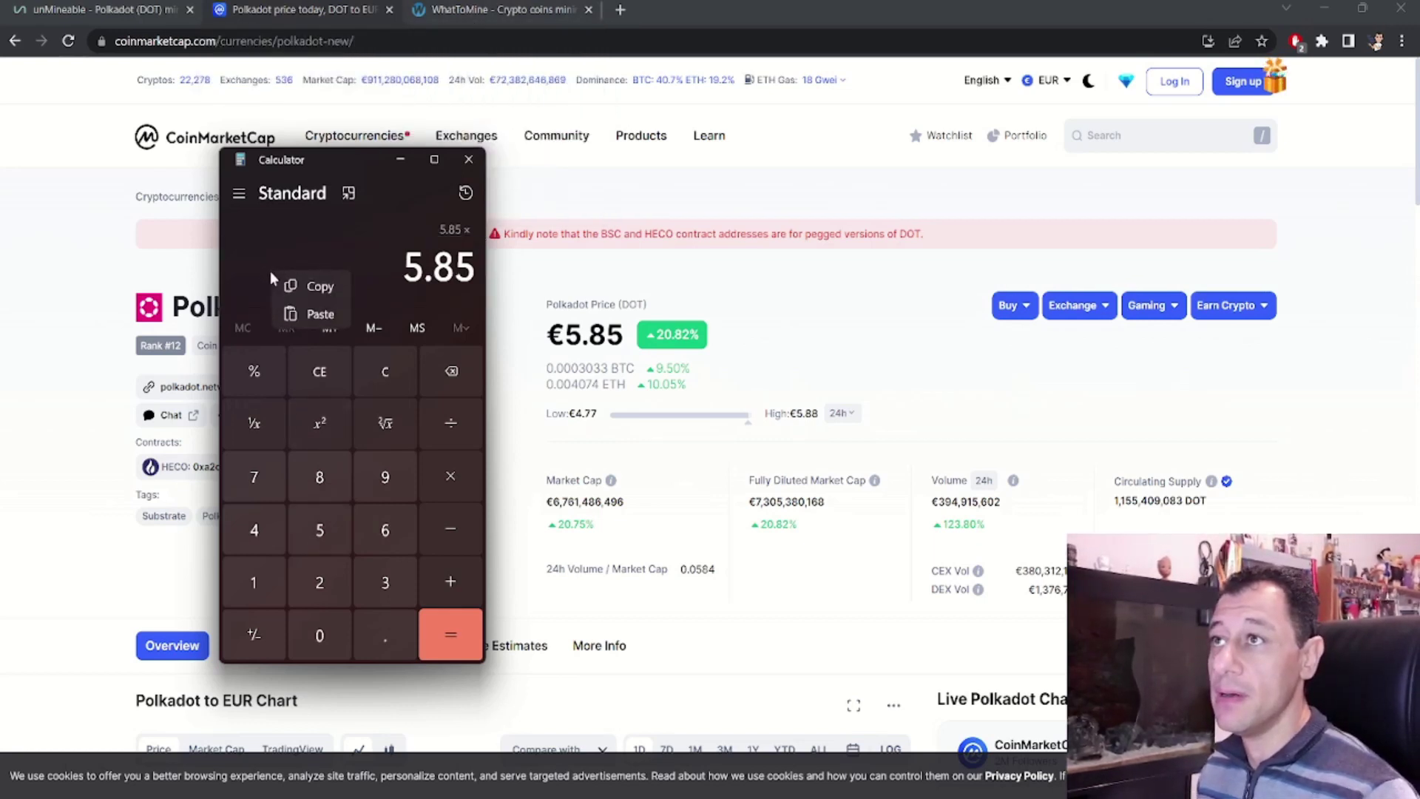
click(291, 315)
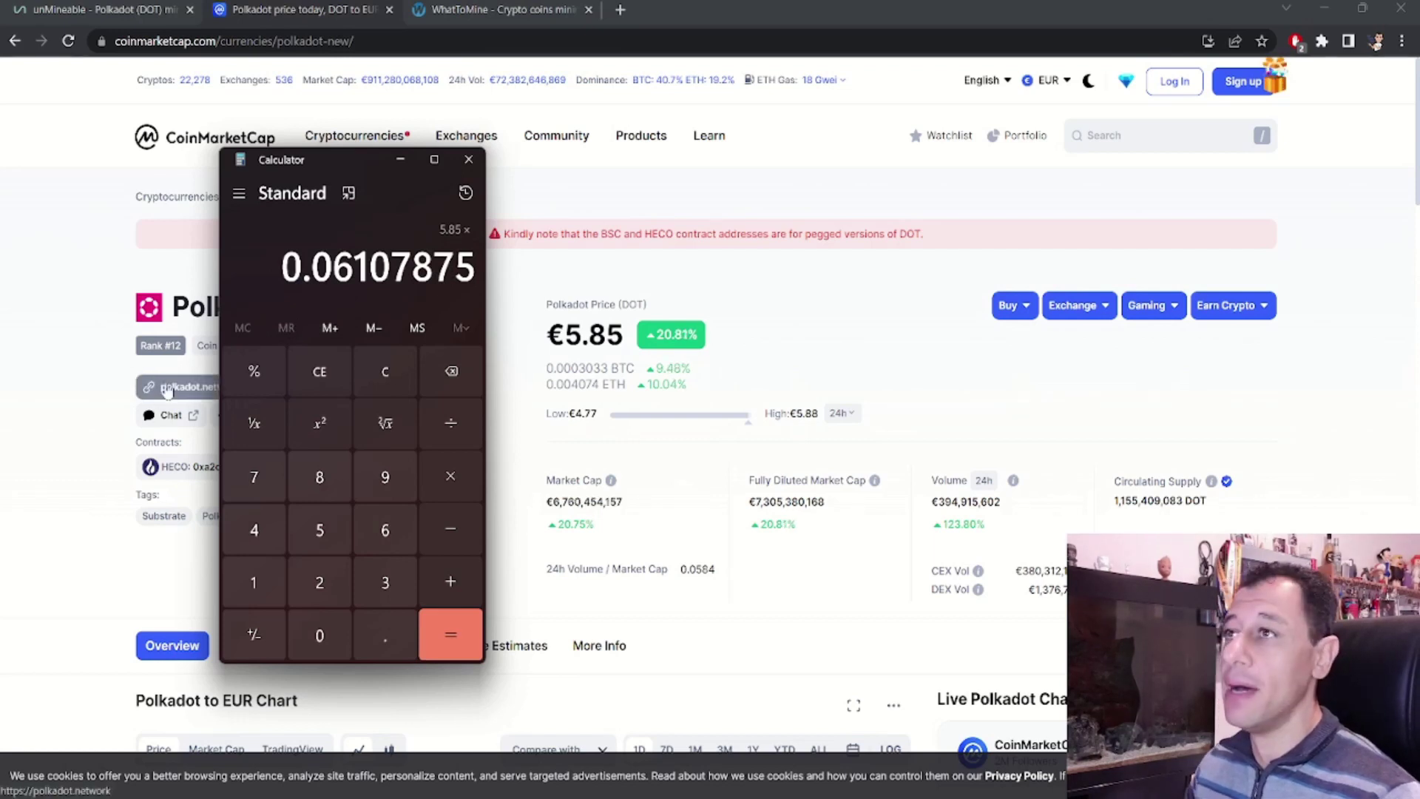
key(Return)
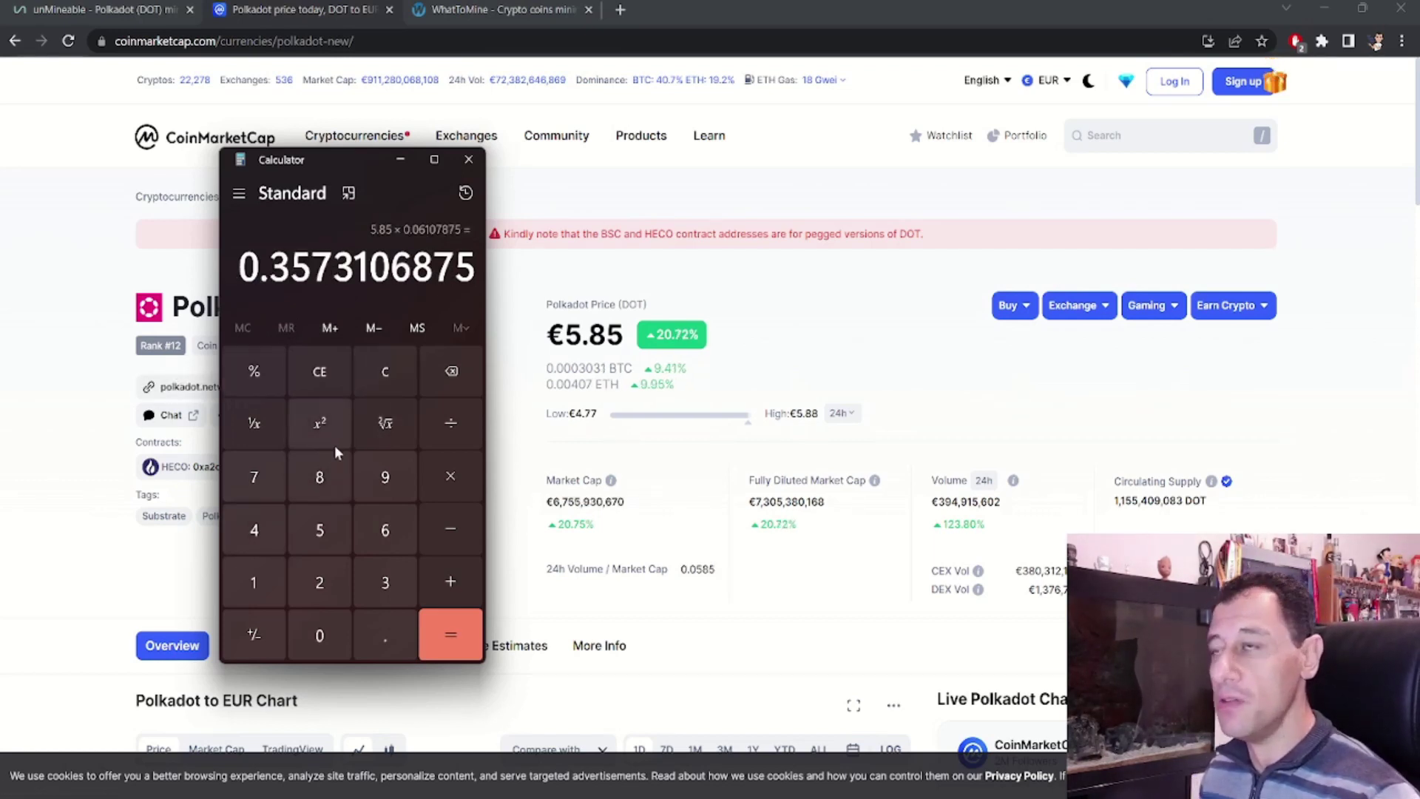
Step: Close Calculator, check Ergo's daily revenue in WhatToMine, and go back to unMineable's Autolykos details
click(469, 160)
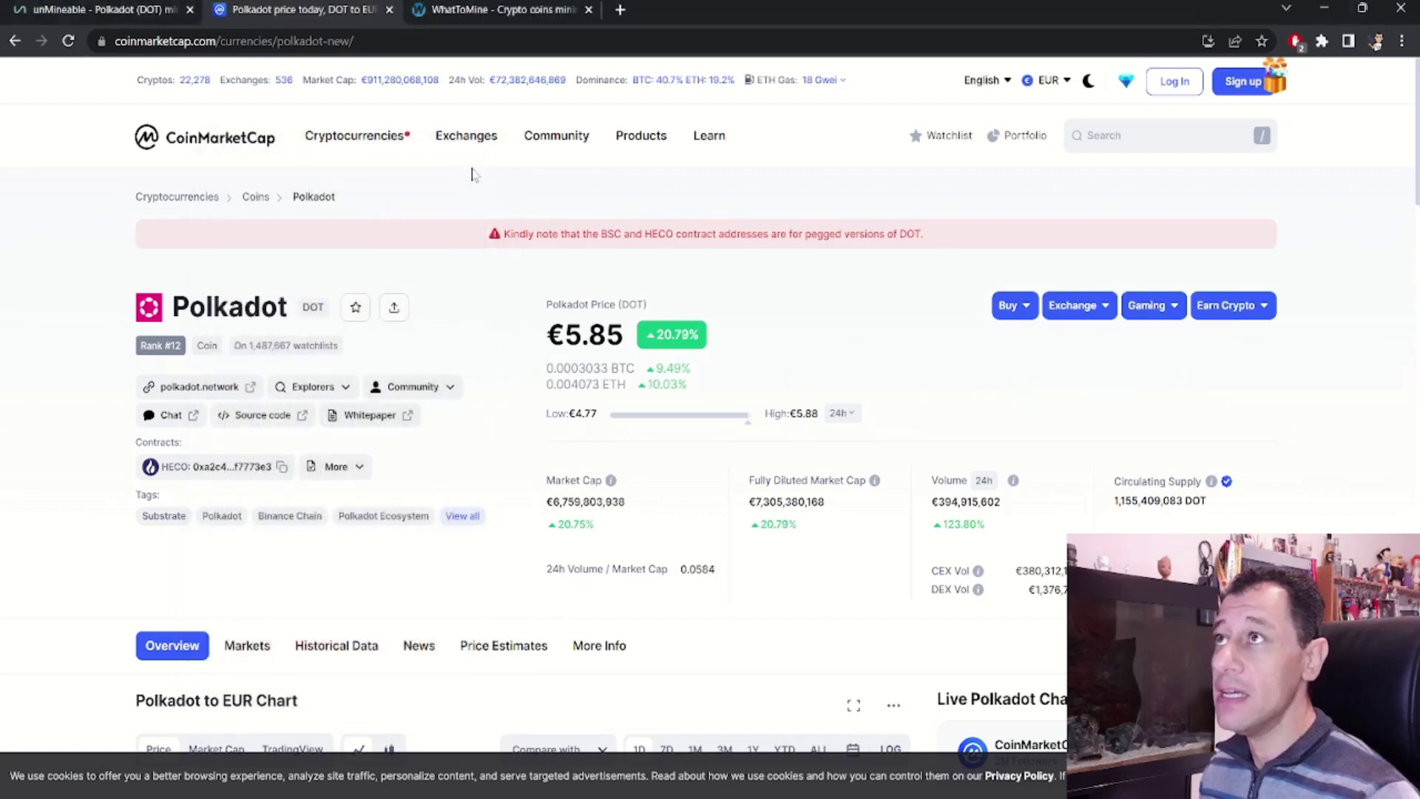
click(102, 11)
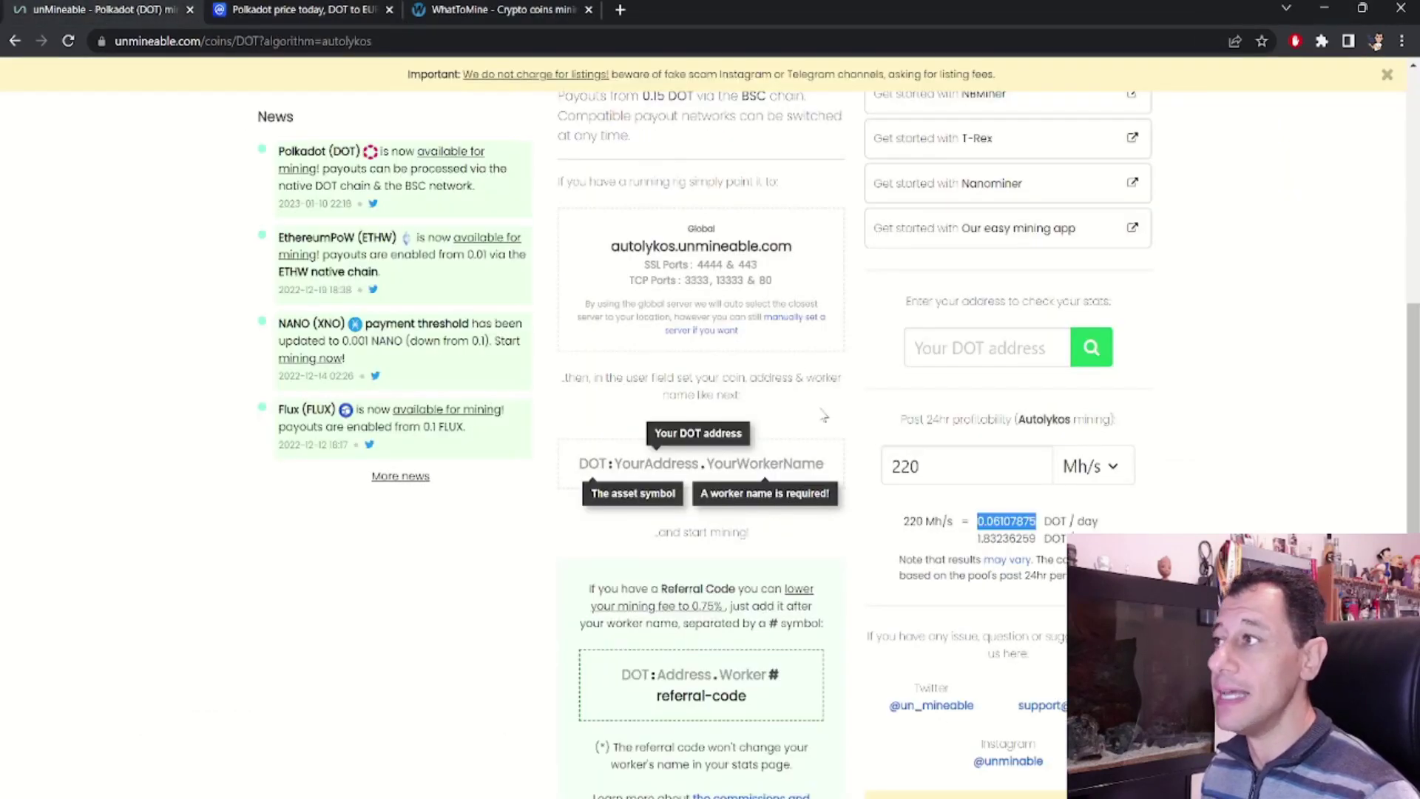
click(494, 15)
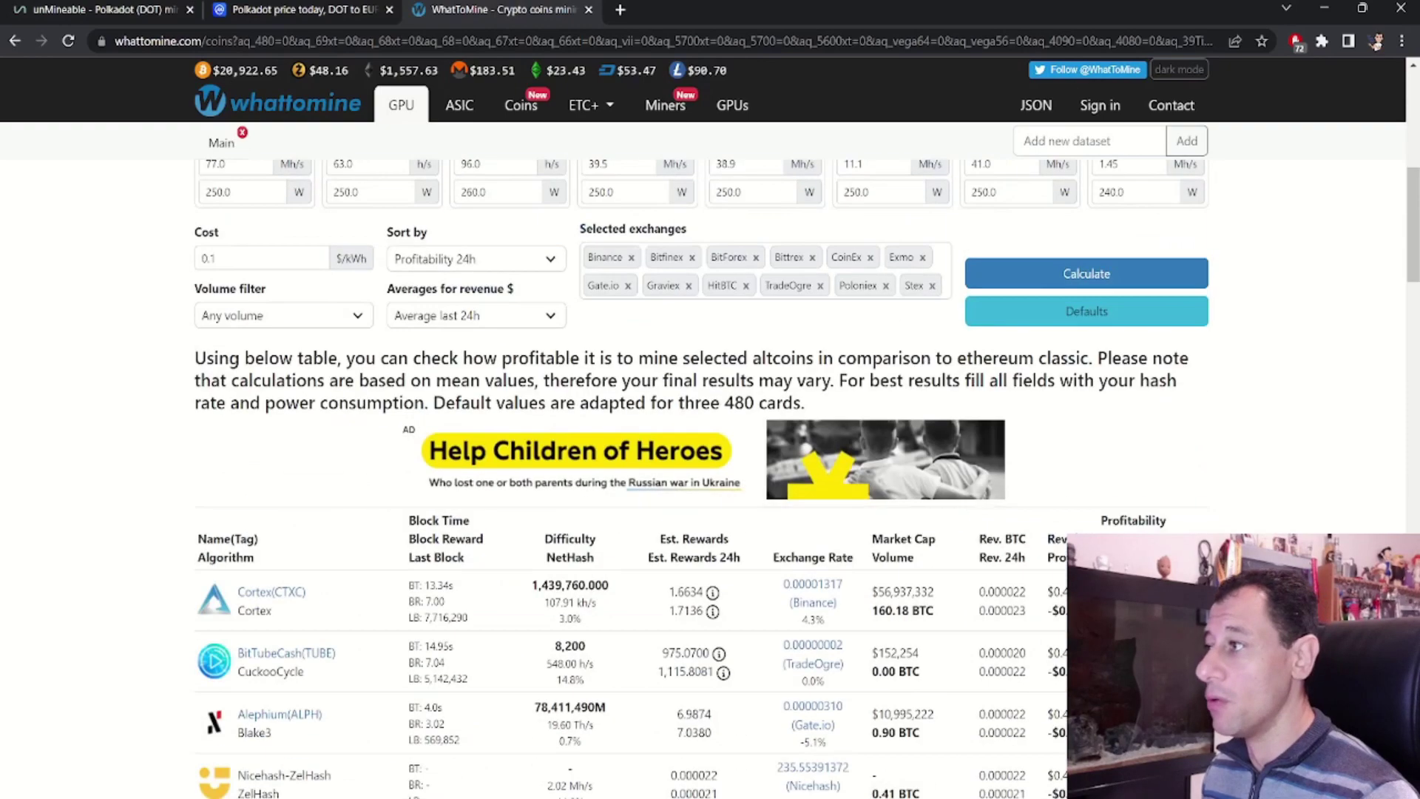
scroll(348, 586, down, 20)
scroll(347, 586, up, 5)
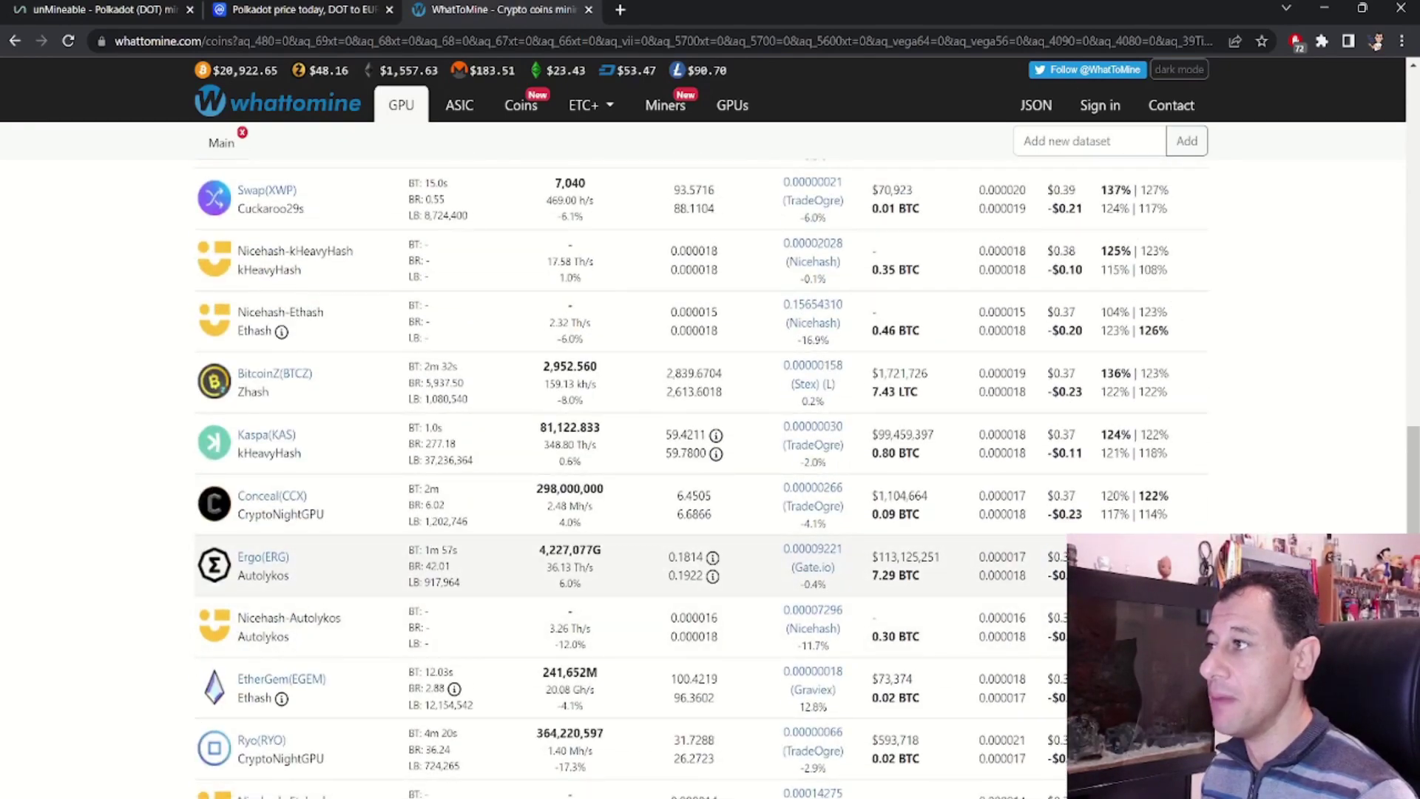
drag(1049, 557, 1065, 558)
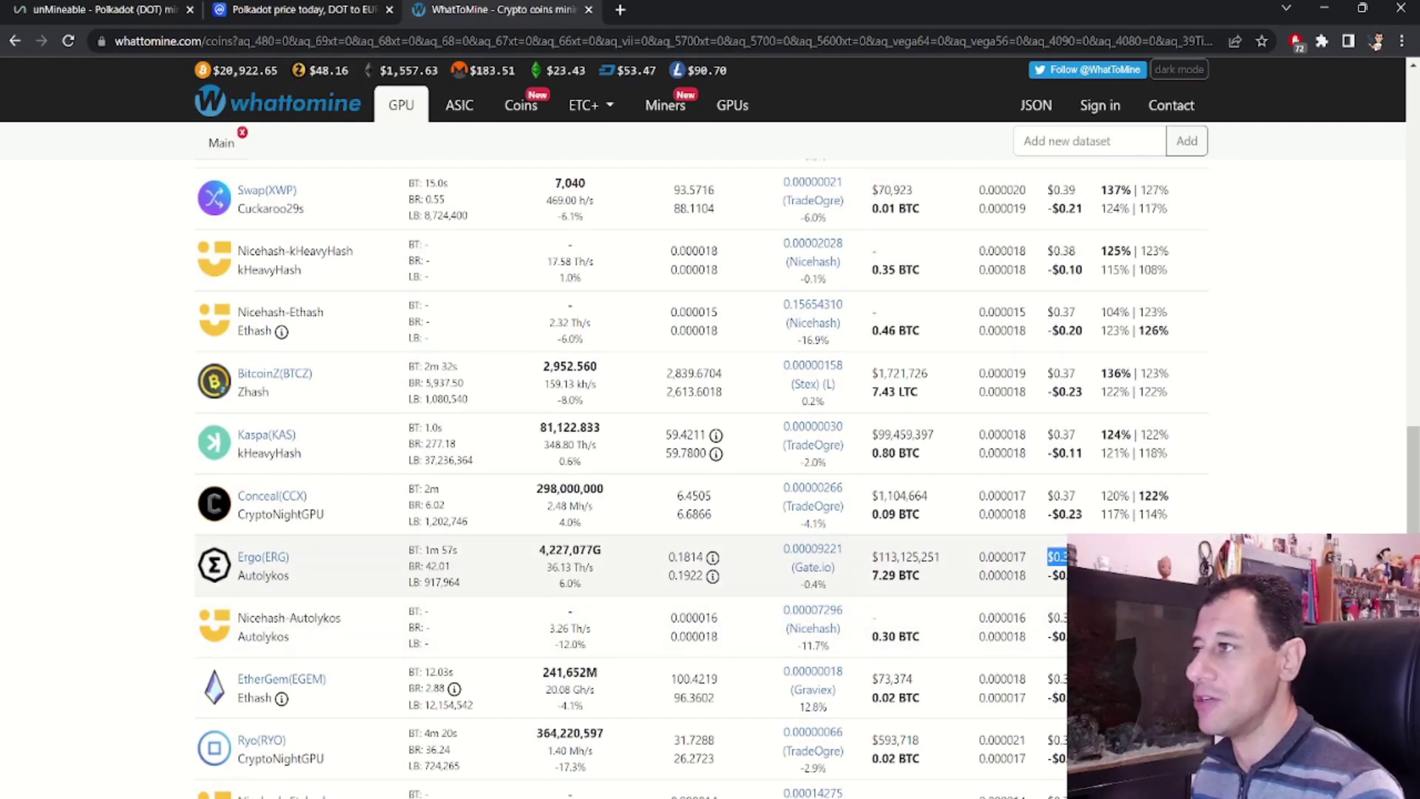
click(83, 16)
scroll(658, 584, up, 5)
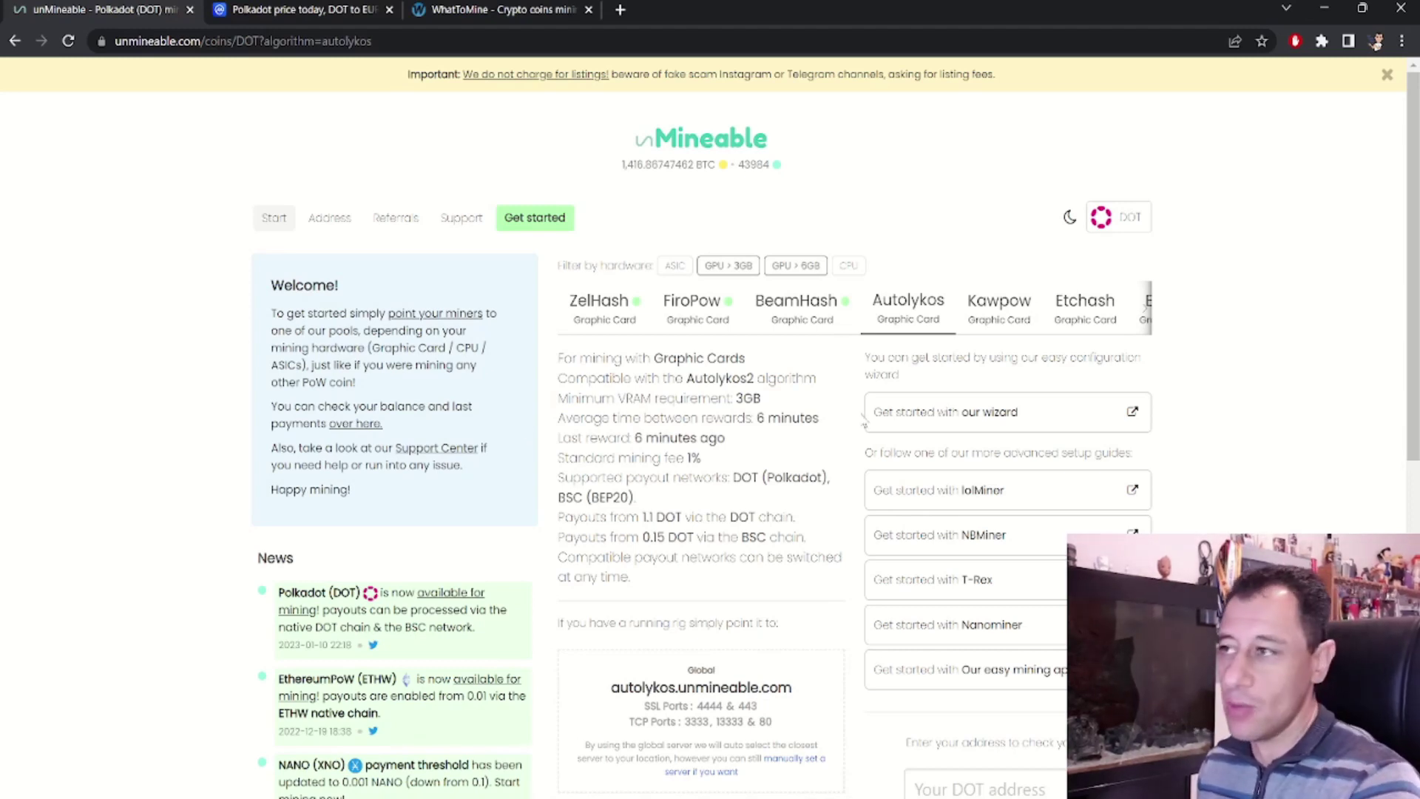
scroll(1006, 412, down, 6)
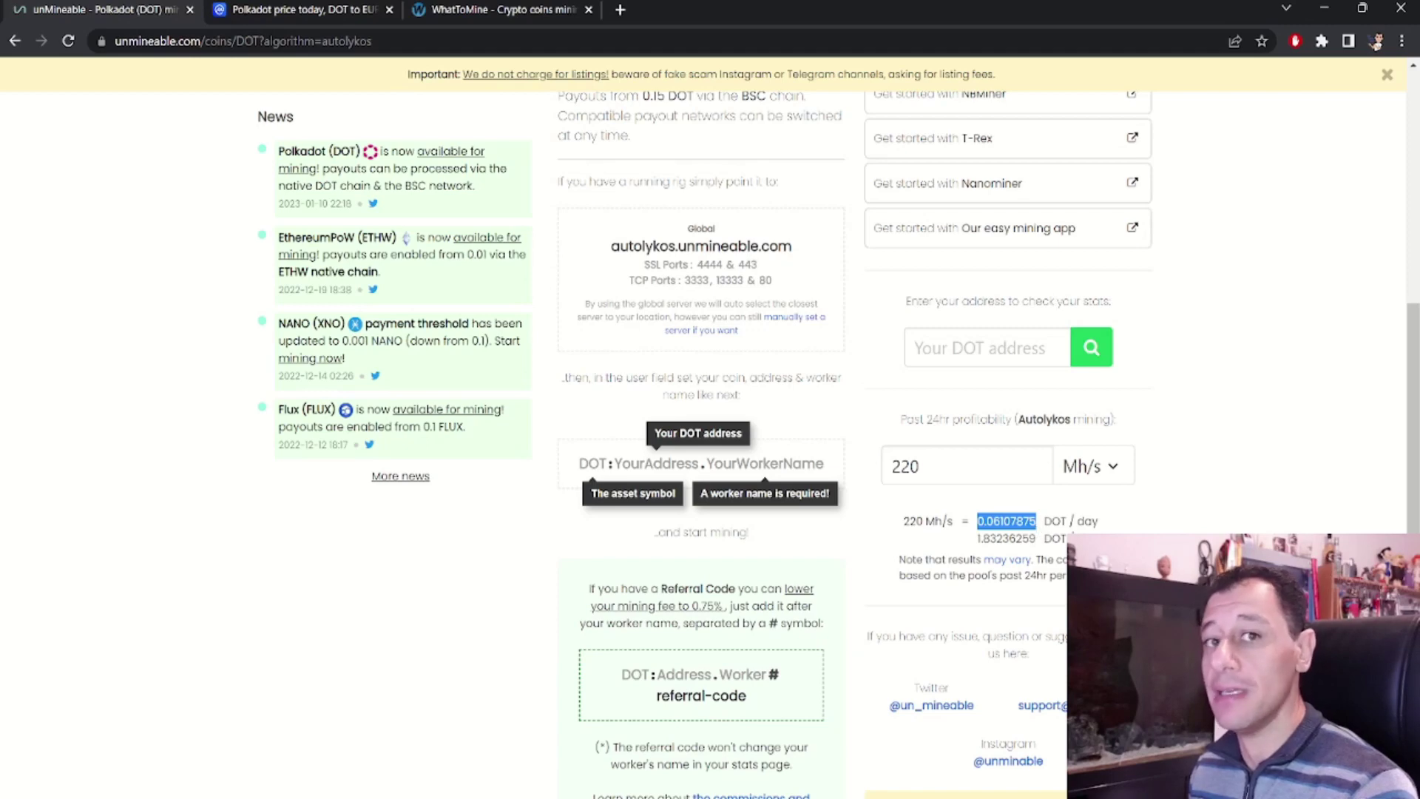
scroll(1057, 503, up, 5)
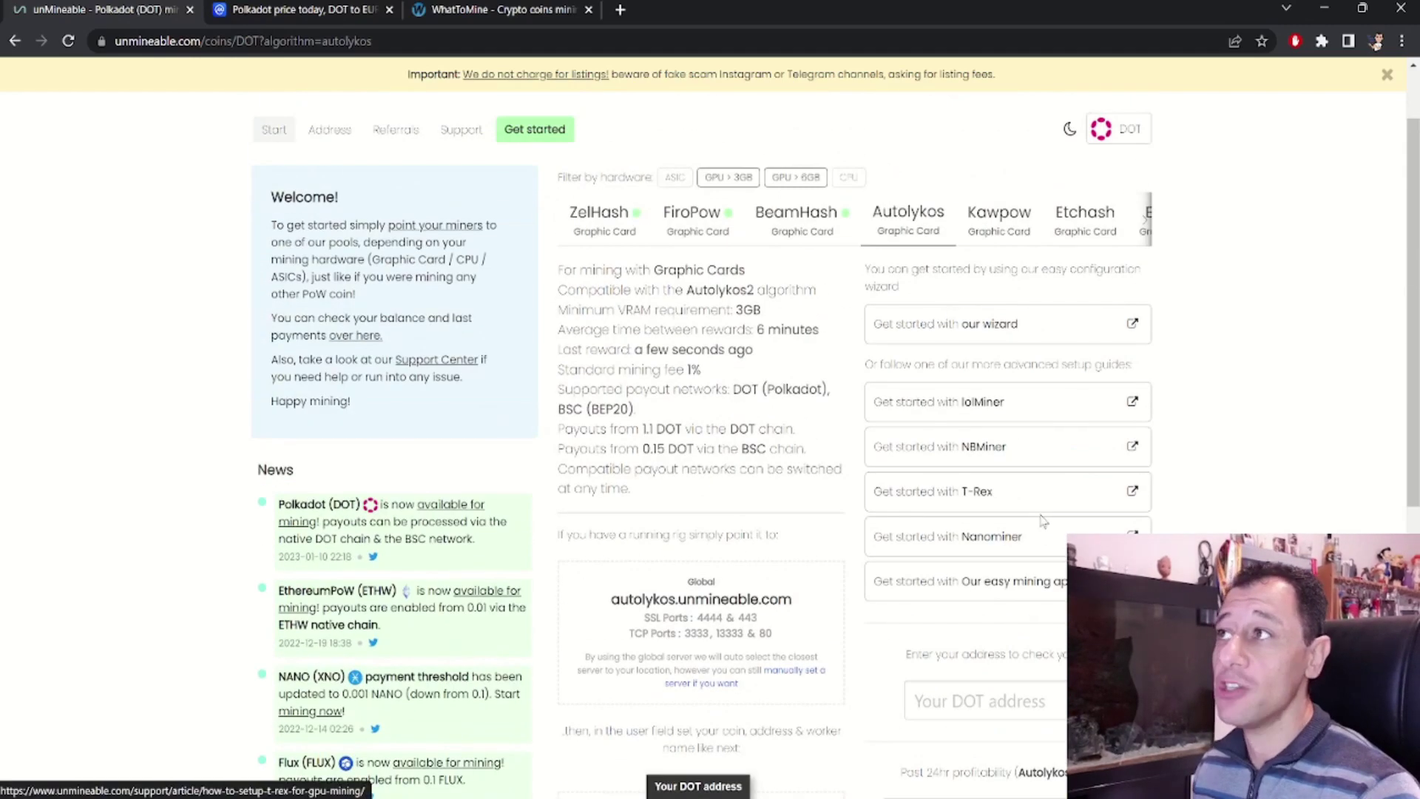
Step: Switch the hardware filter from GPUs to CPU so only the RandomX pool shows
scroll(969, 532, up, 1)
click(845, 270)
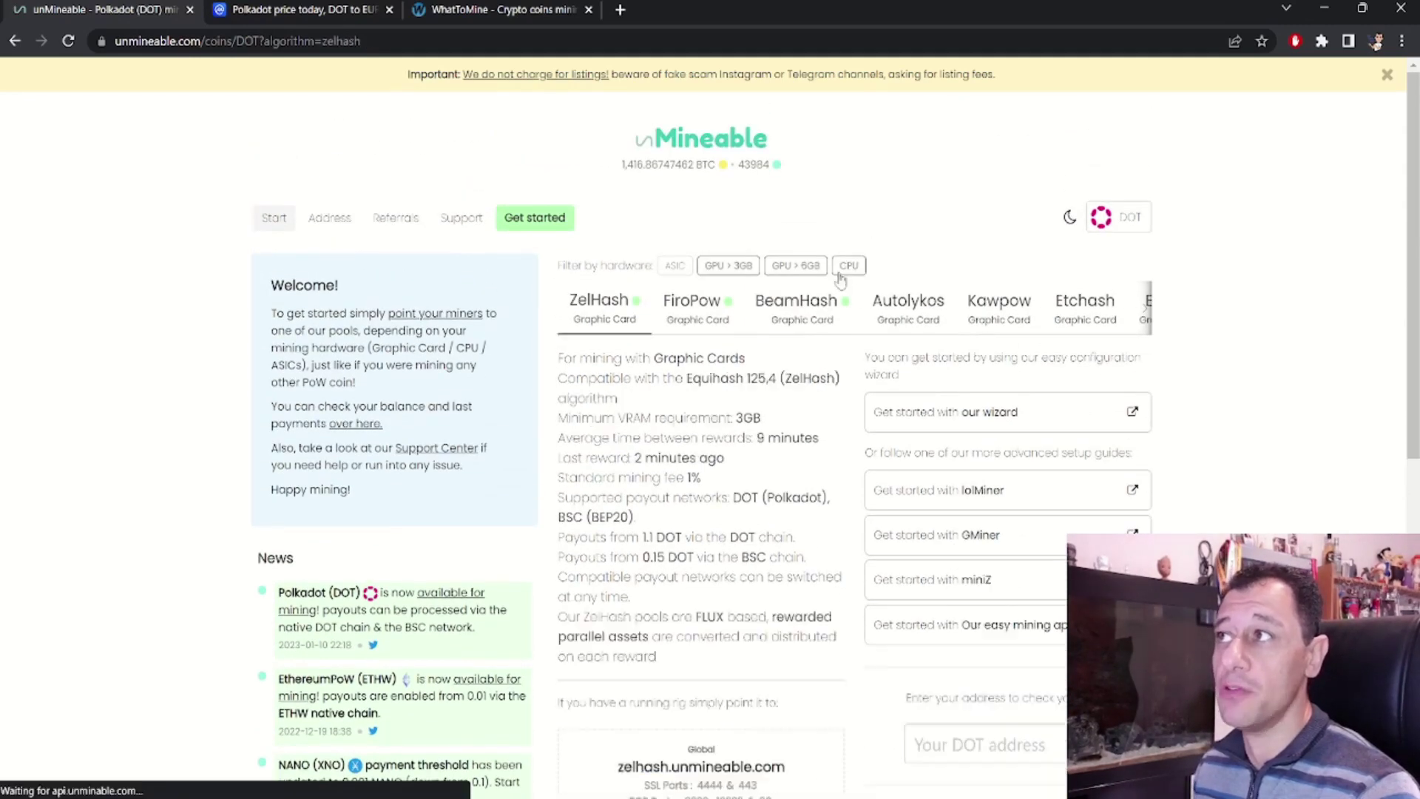
scroll(777, 281, down, 5)
scroll(762, 286, up, 5)
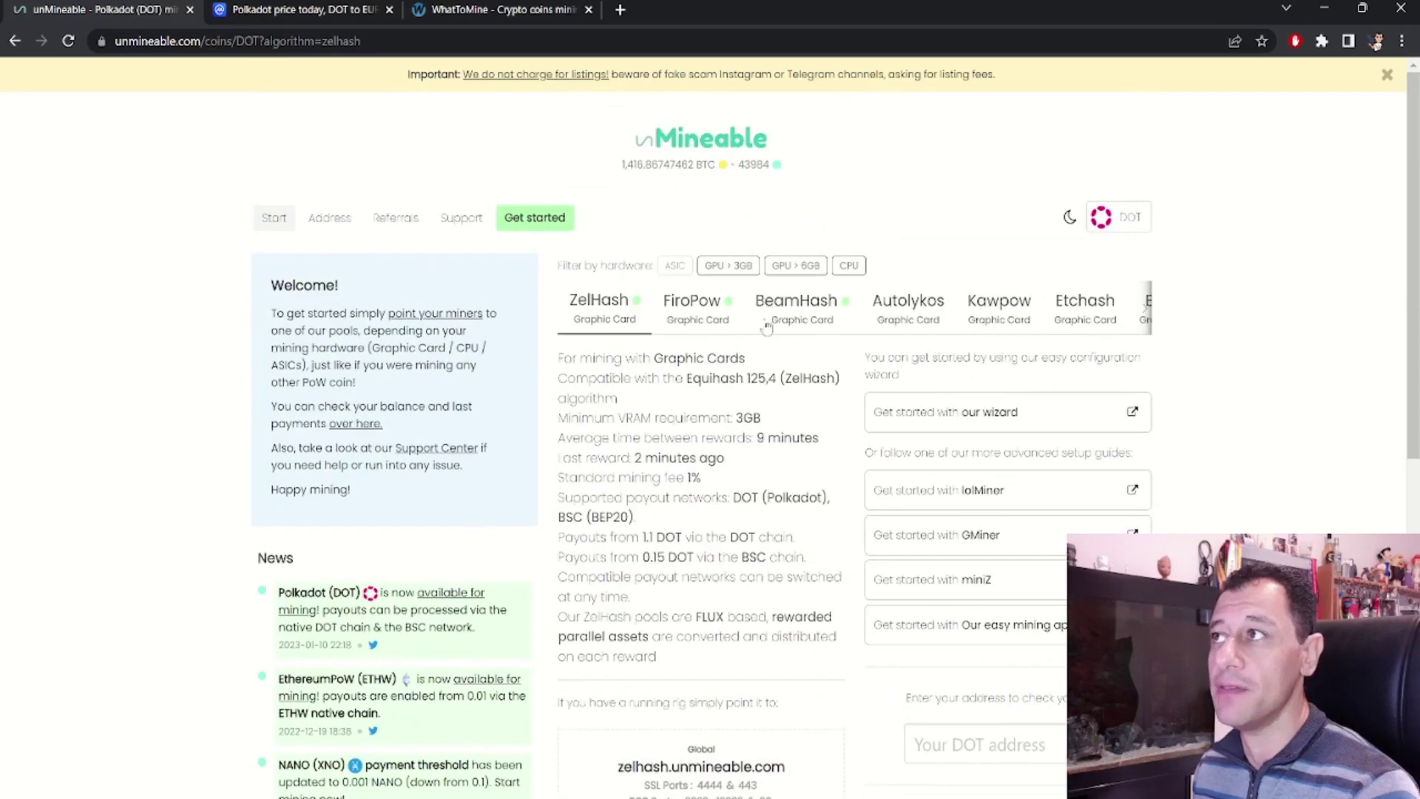
click(736, 268)
click(783, 271)
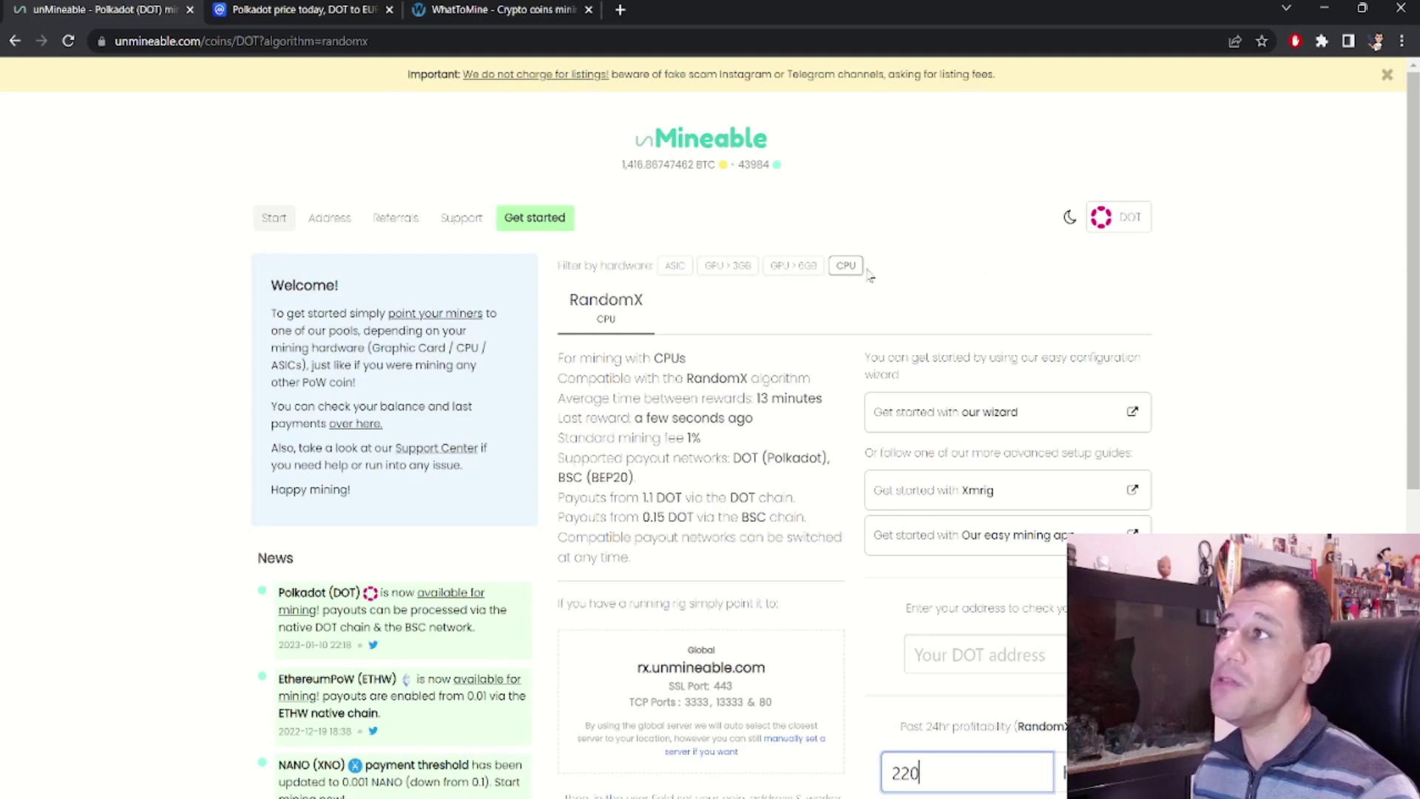
Step: Replace the 220 hashrate with 3000 h/s, estimating 0.01054983 DOT per day
scroll(992, 325, down, 1)
drag(923, 685, 844, 685)
text(3000)
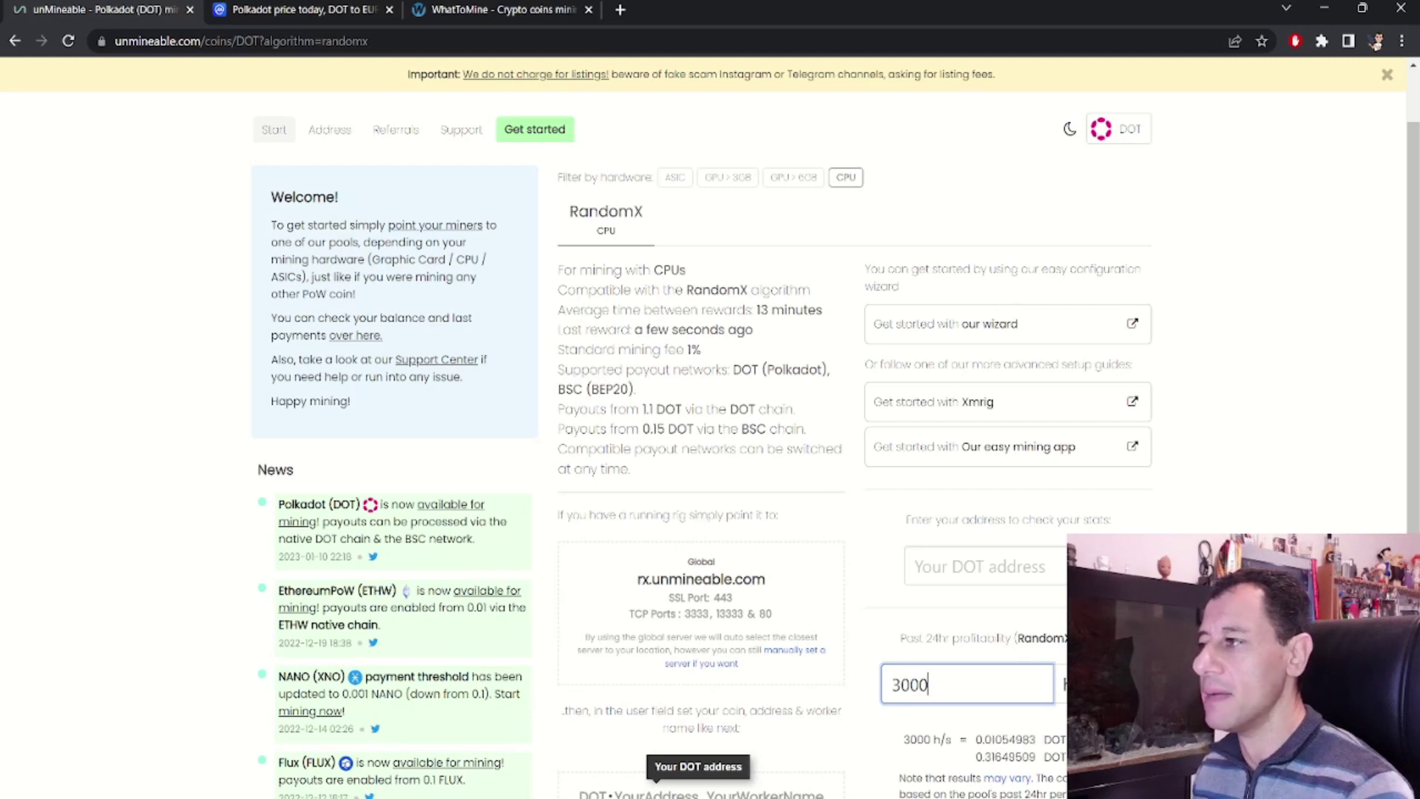
key(Tab)
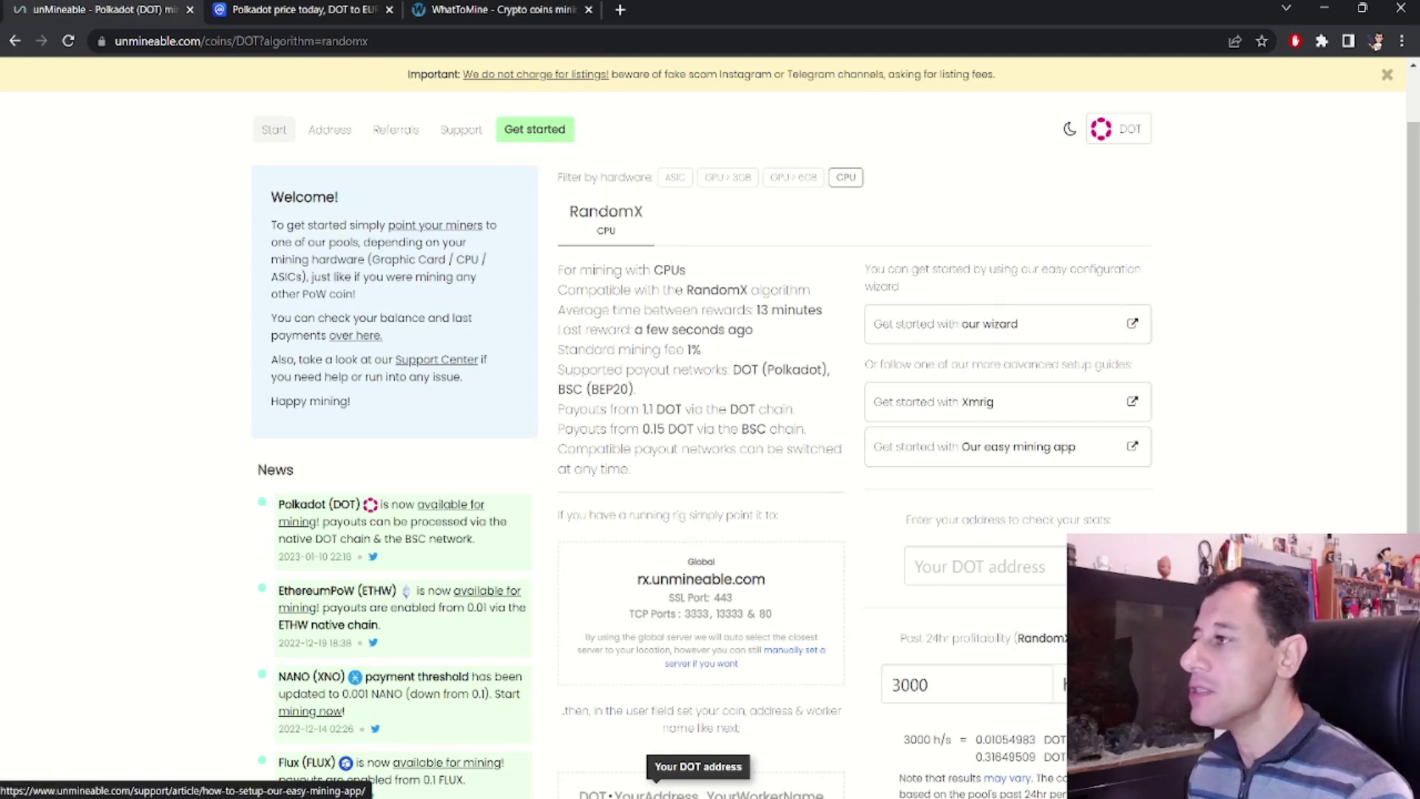
scroll(970, 551, down, 2)
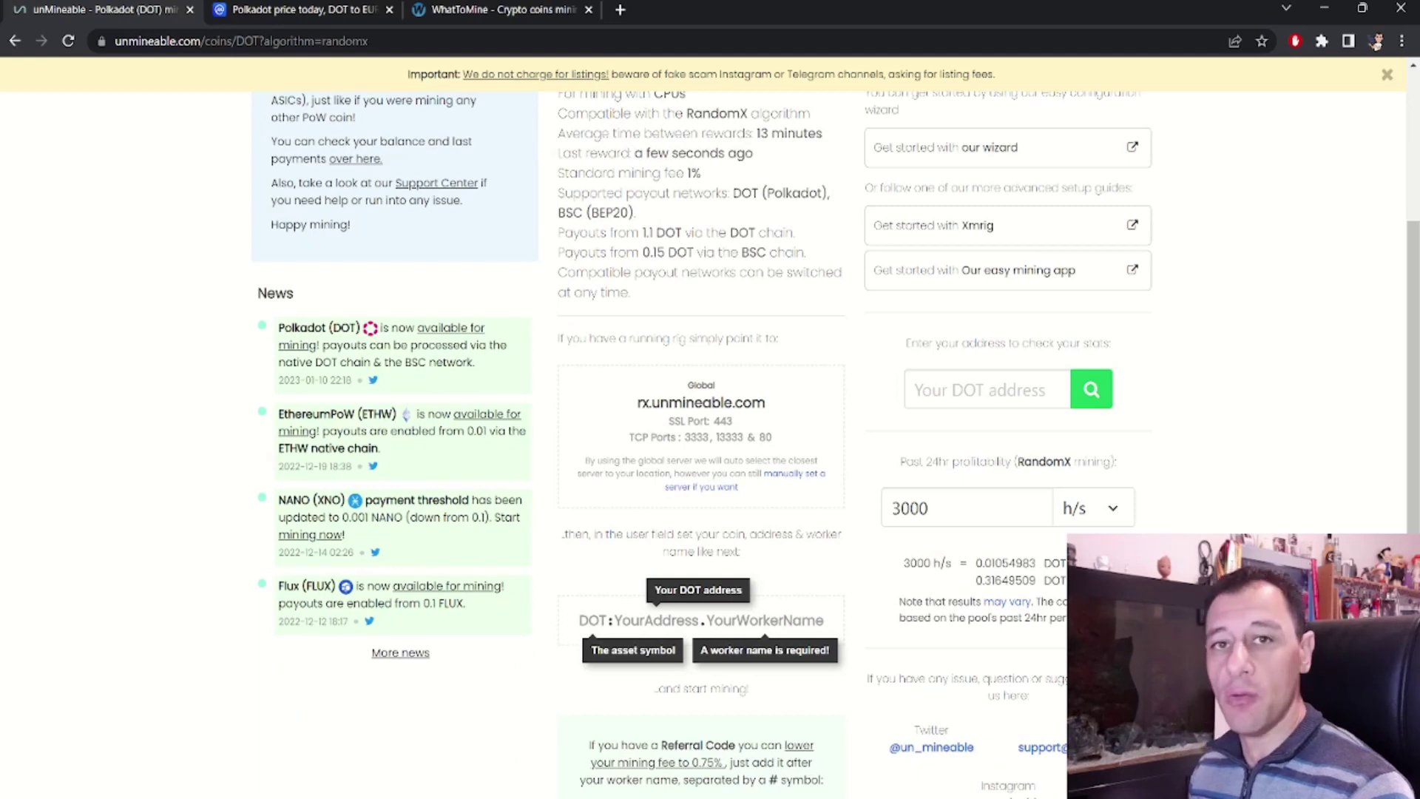
scroll(701, 444, up, 3)
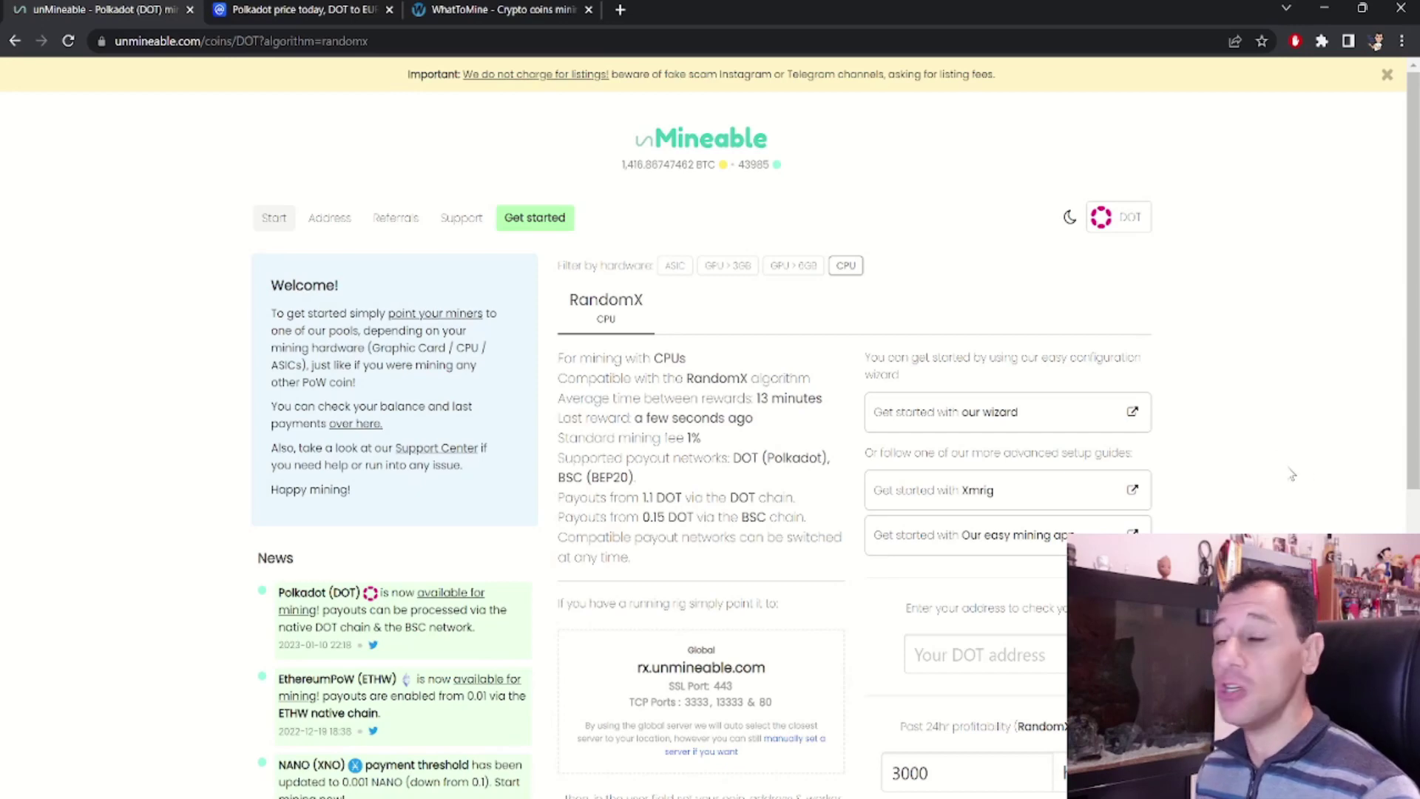
scroll(1322, 482, down, 1)
scroll(1322, 482, down, 2)
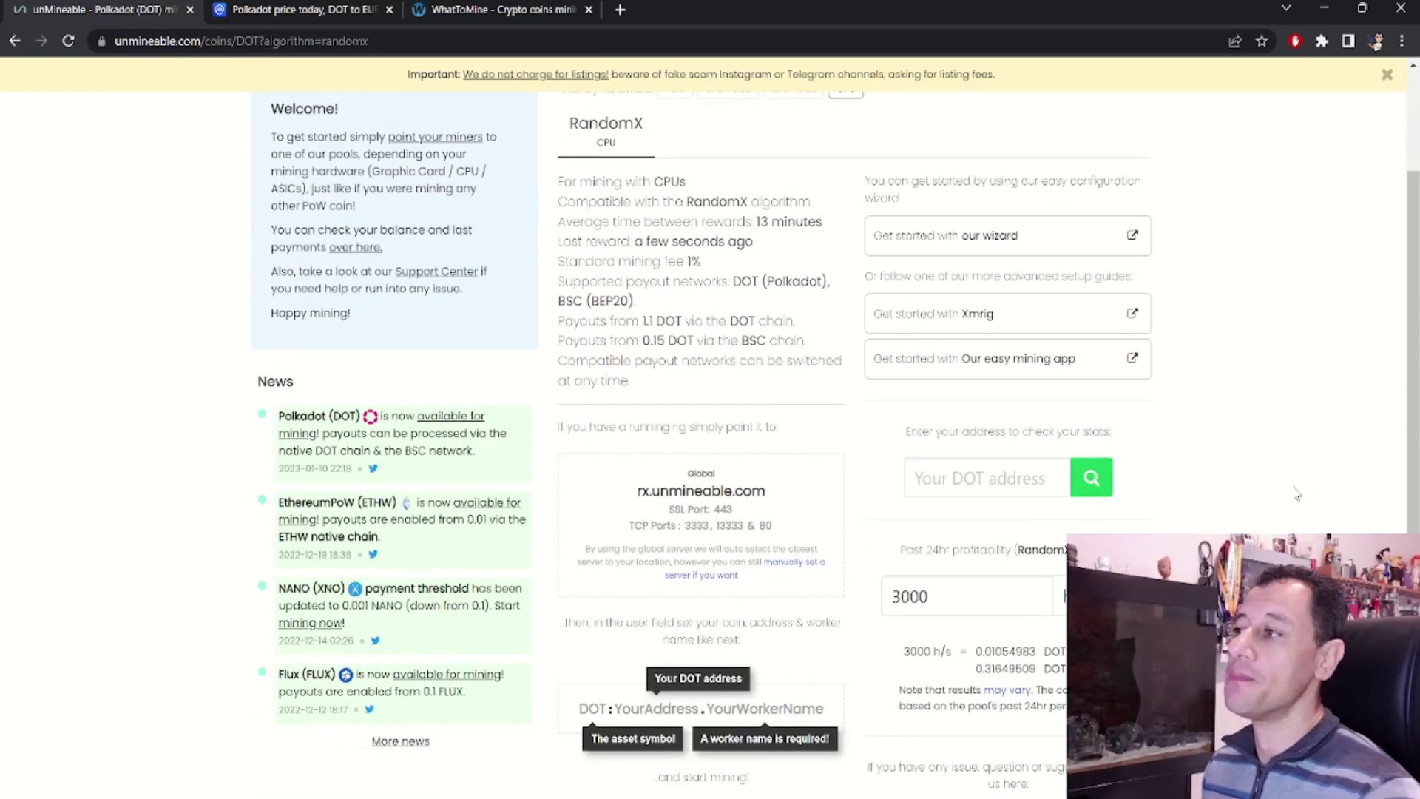
scroll(1214, 485, up, 3)
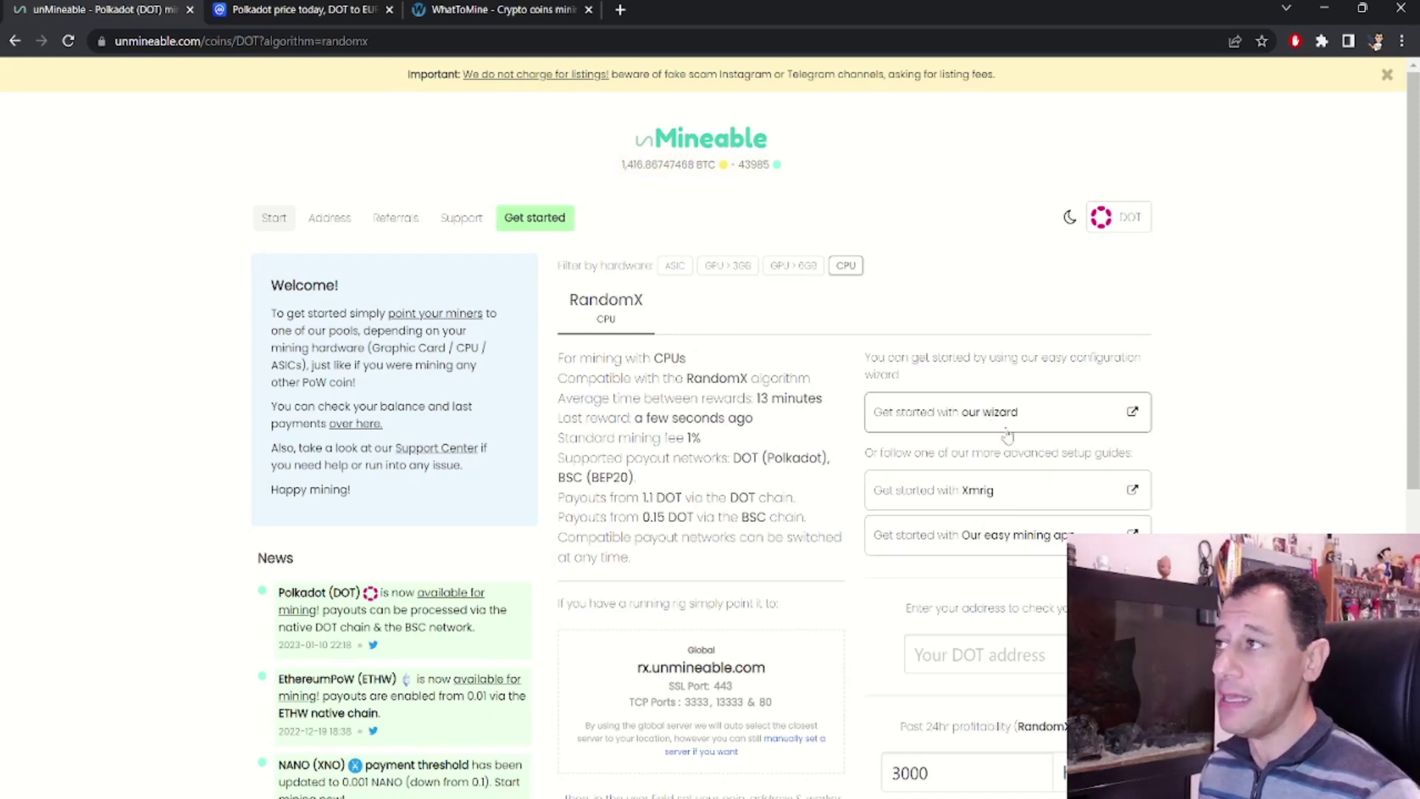
scroll(613, 588, down, 1)
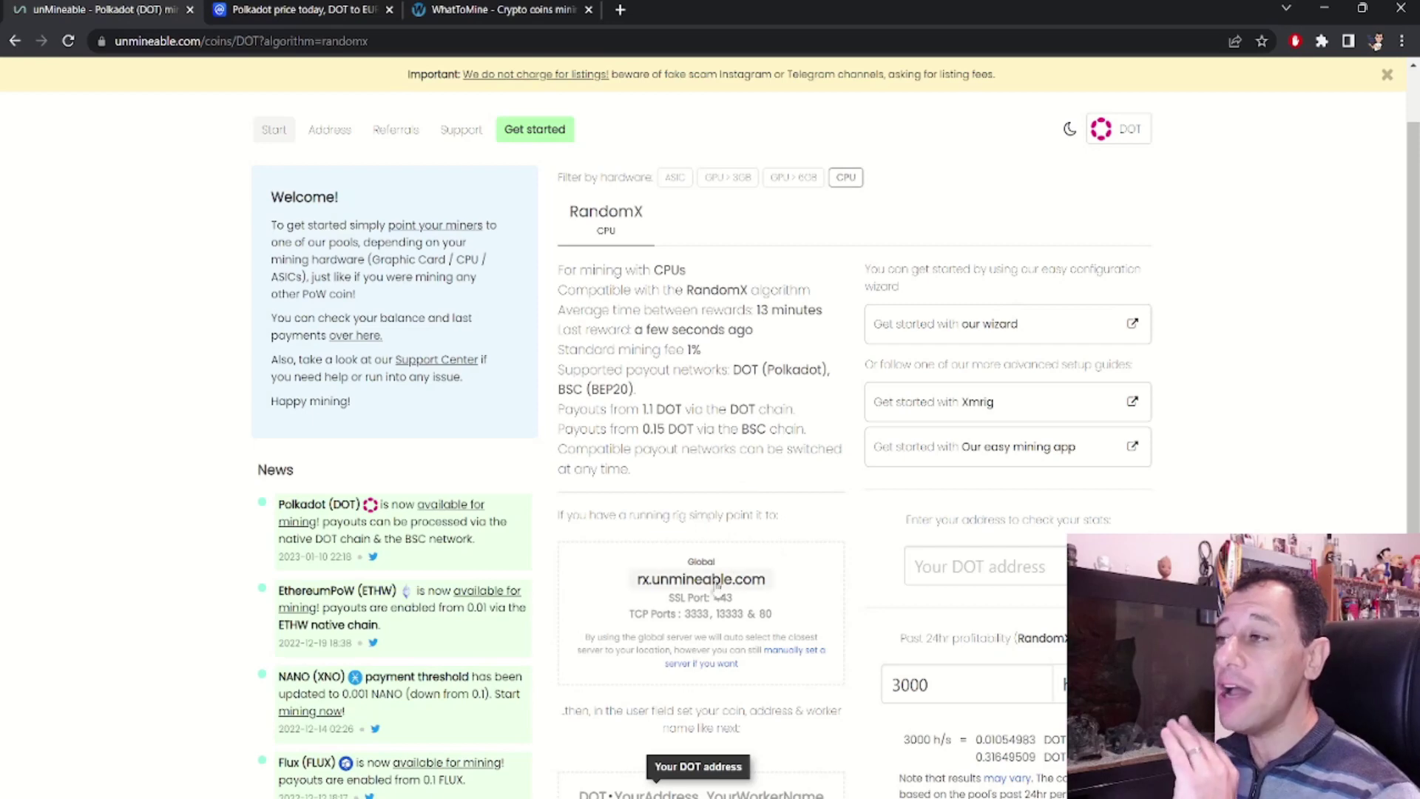
scroll(755, 566, down, 1)
Step: Highlight the DOT symbol and worker parts of the login example, then switch to the Notepad script
scroll(757, 569, down, 2)
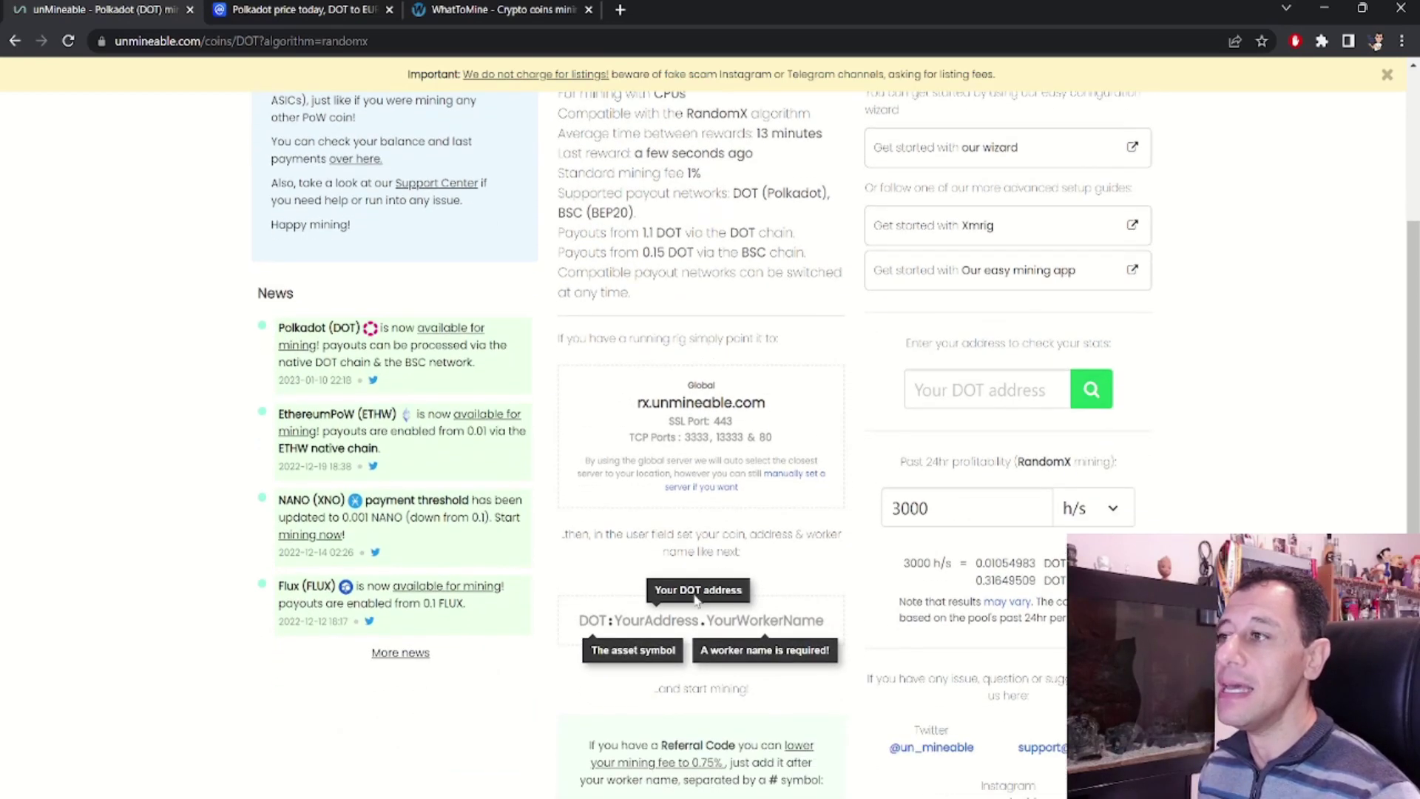
drag(575, 628, 830, 633)
click(592, 601)
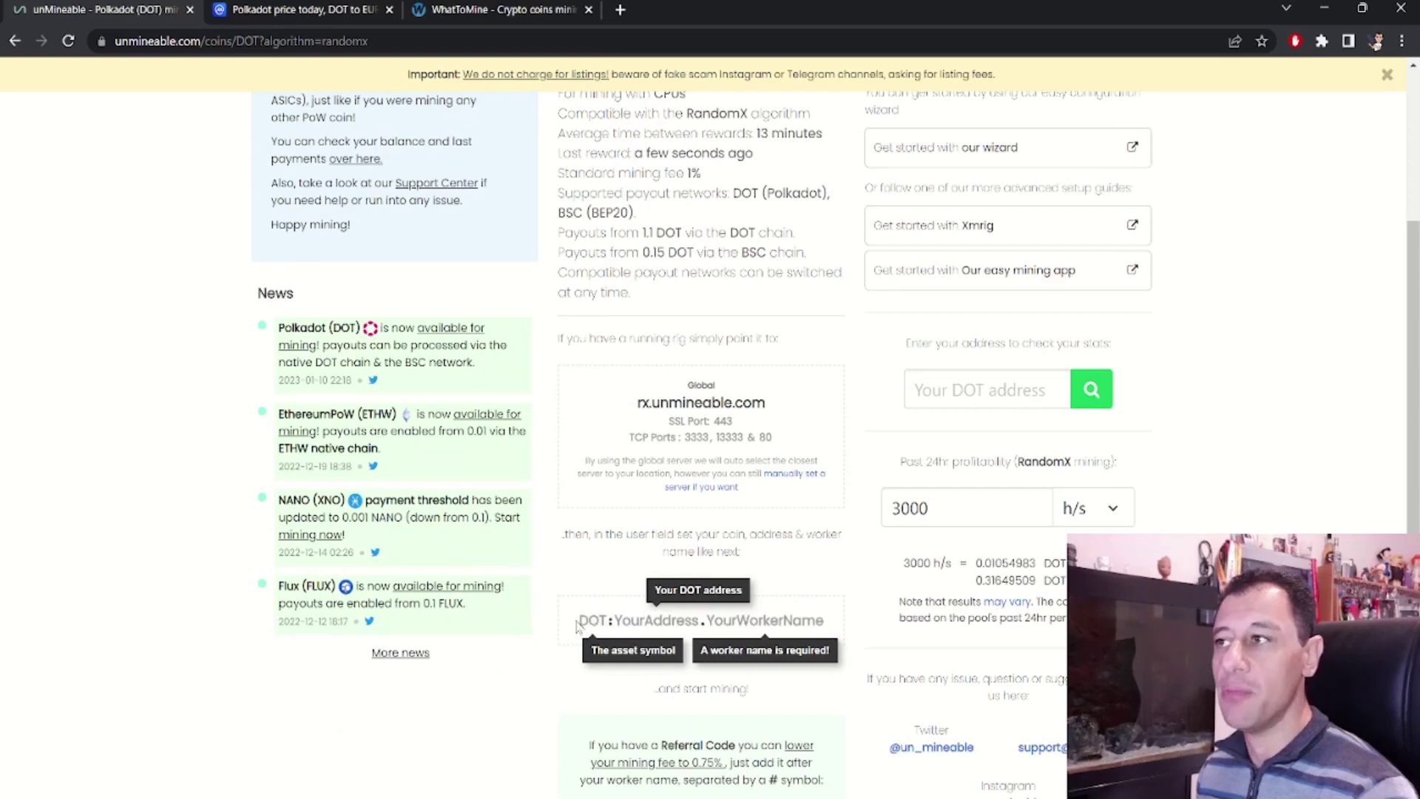
drag(579, 622, 600, 622)
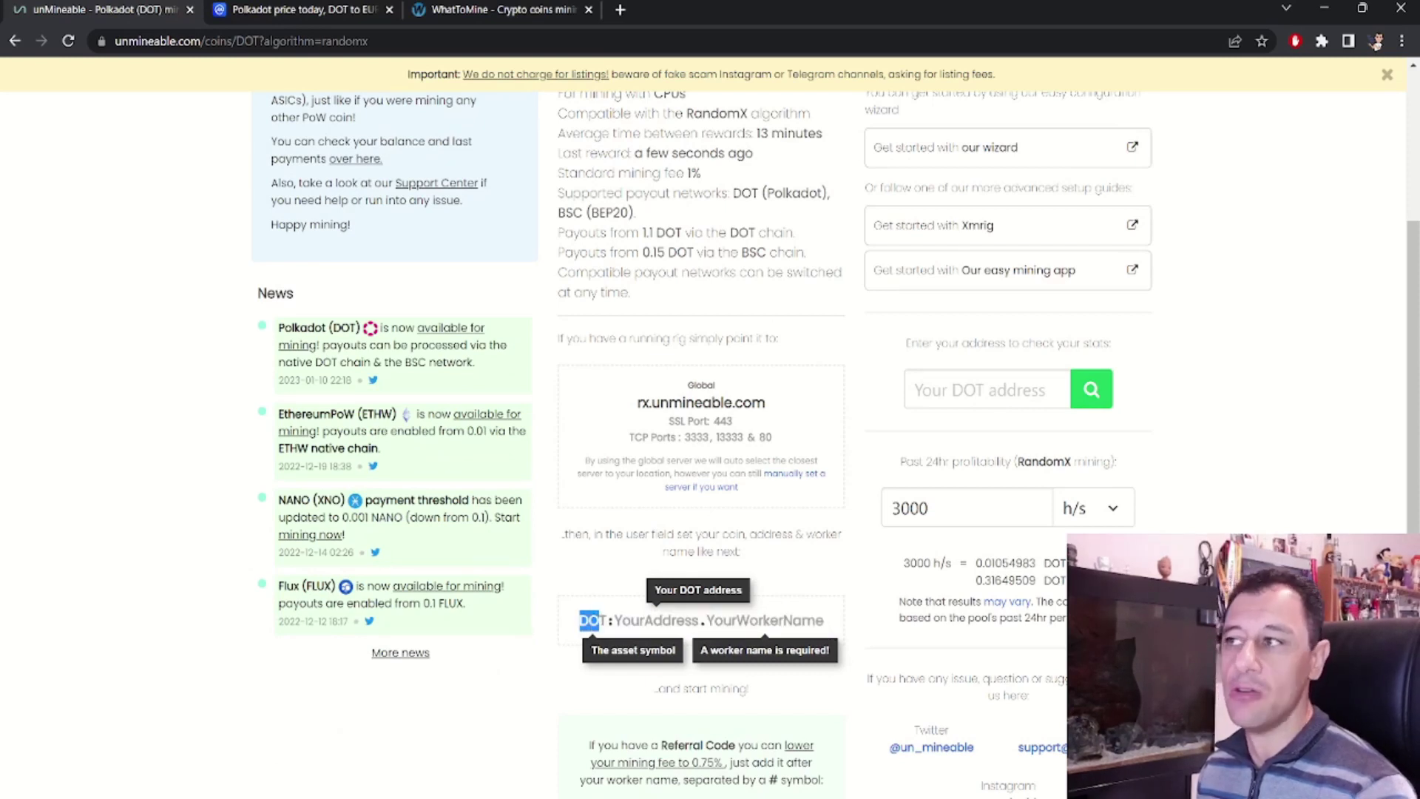
drag(723, 622, 817, 621)
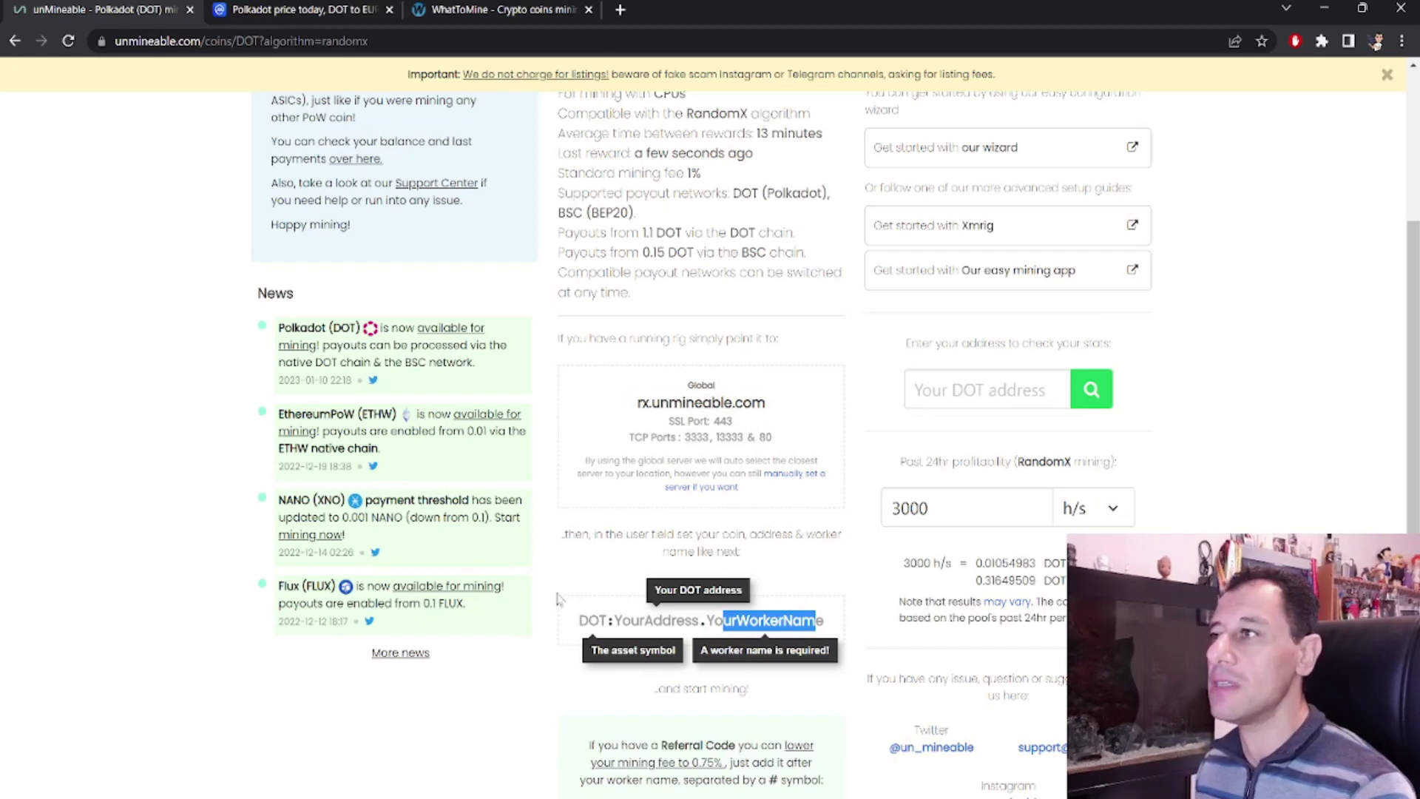
mouse_move(170, 798)
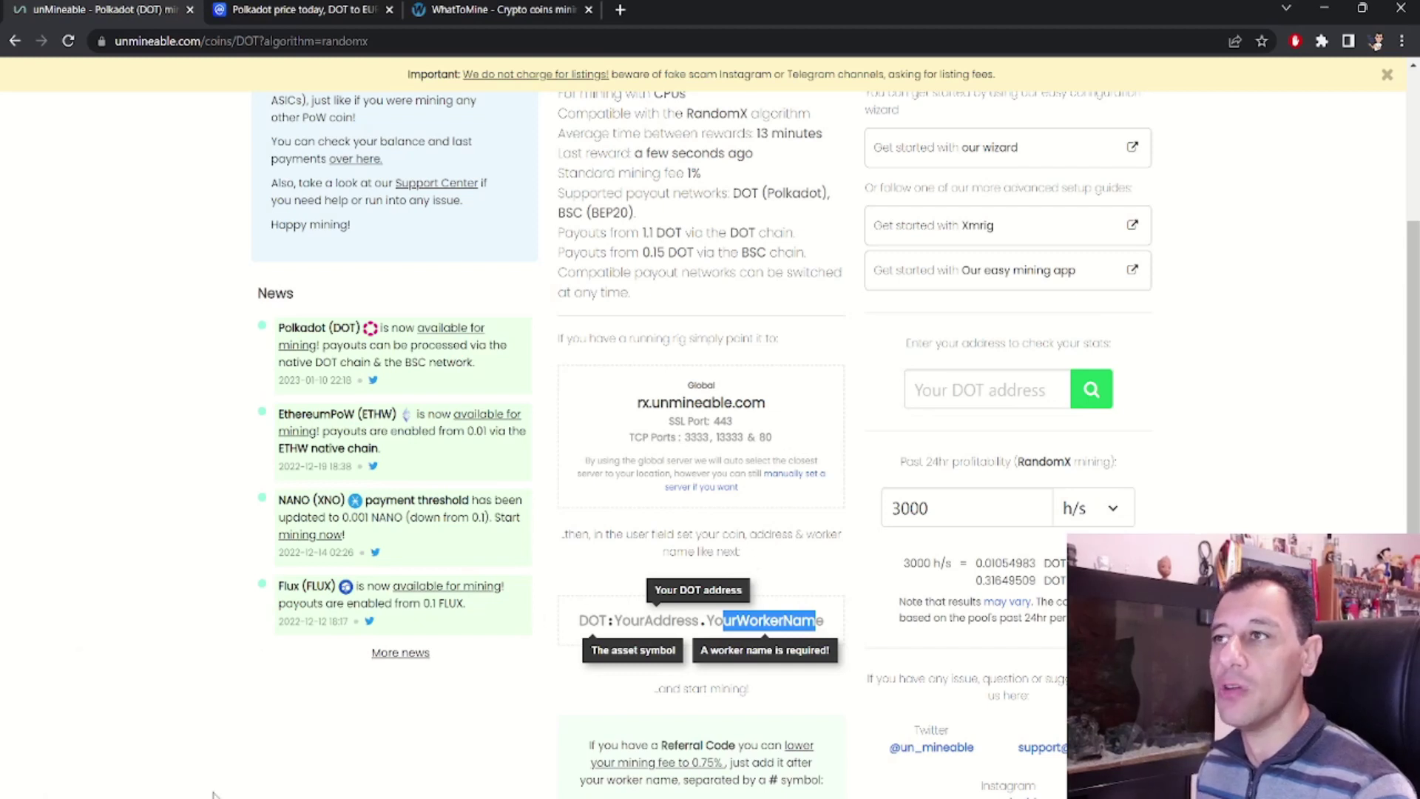
key(alt+Tab)
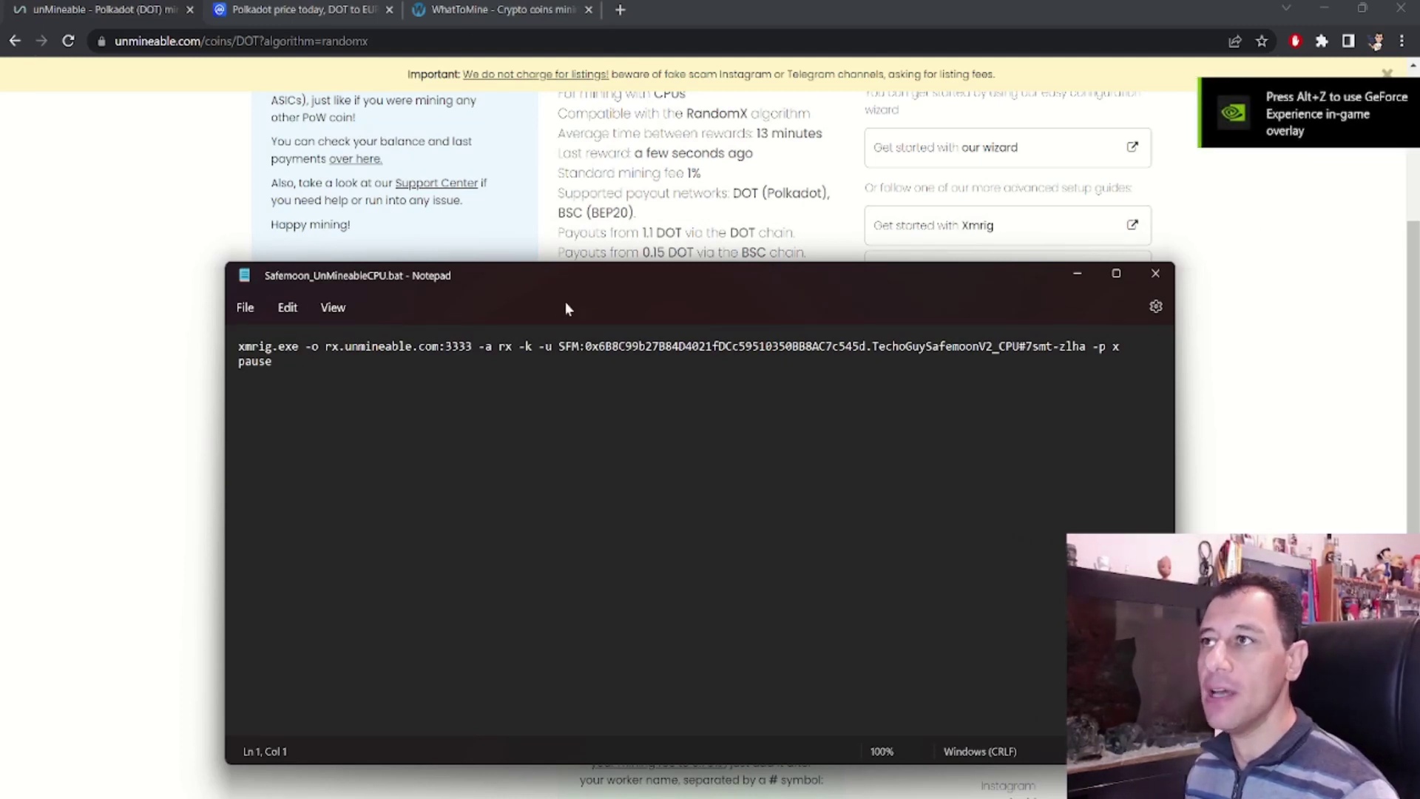
drag(479, 276, 767, 209)
drag(523, 203, 627, 472)
drag(820, 506, 524, 445)
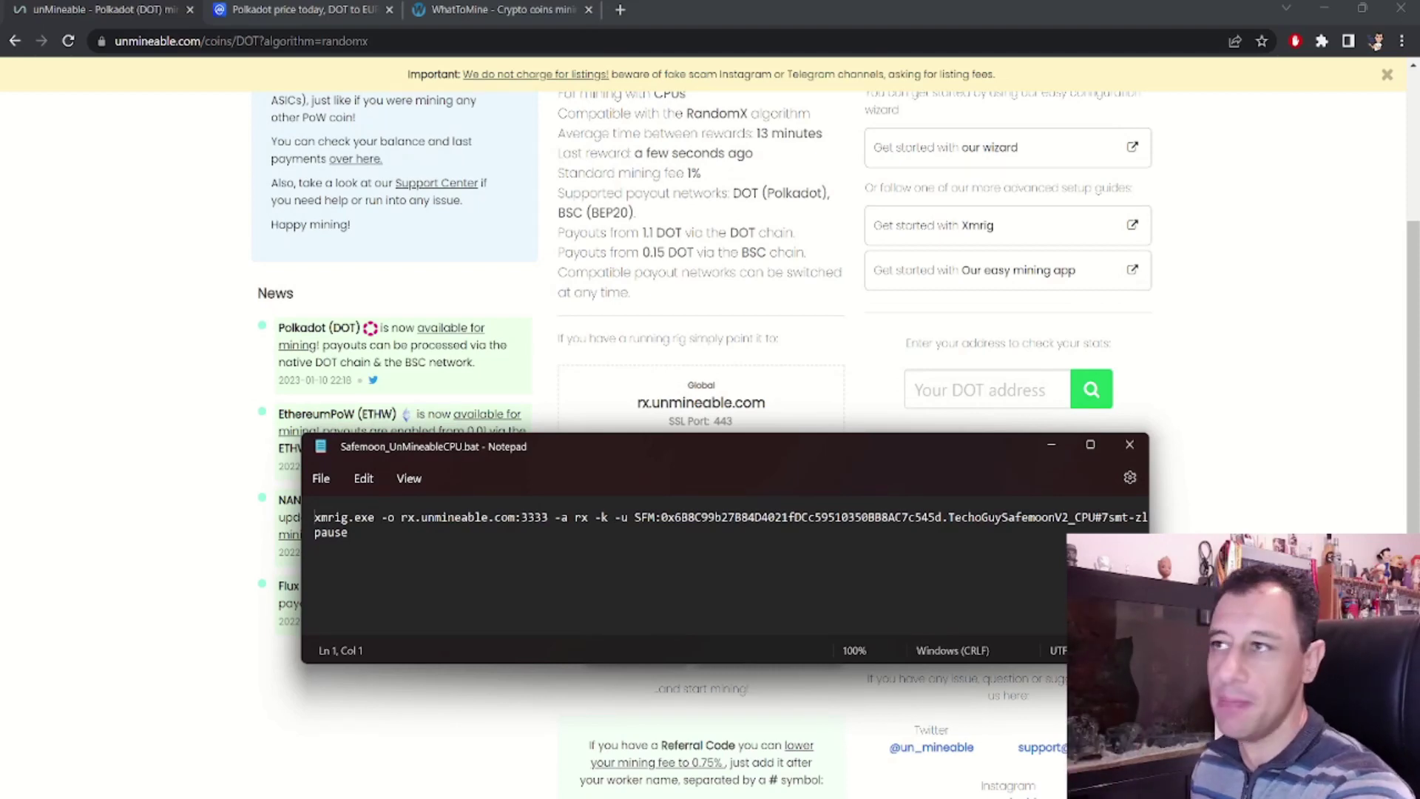
drag(588, 447, 638, 505)
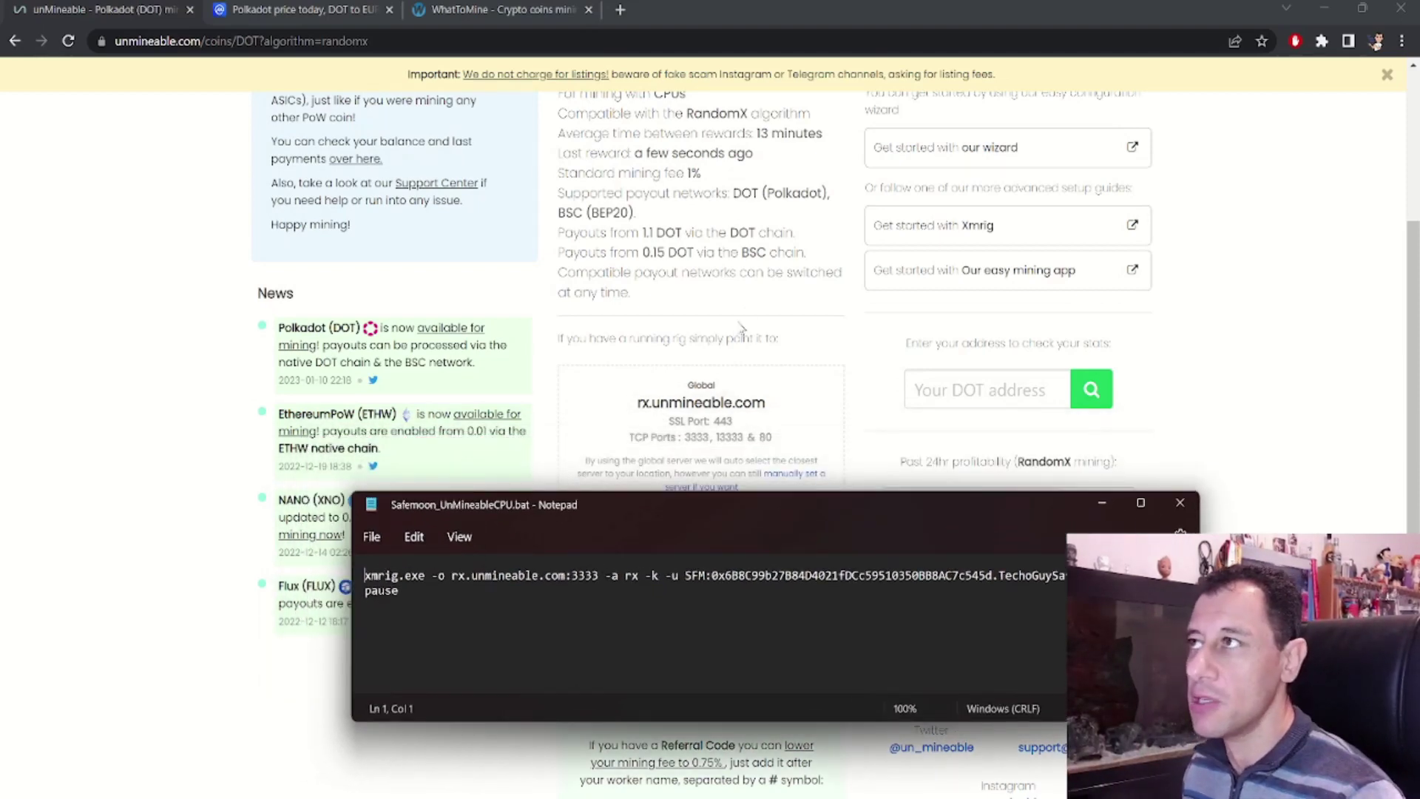
scroll(733, 333, up, 3)
scroll(695, 444, down, 1)
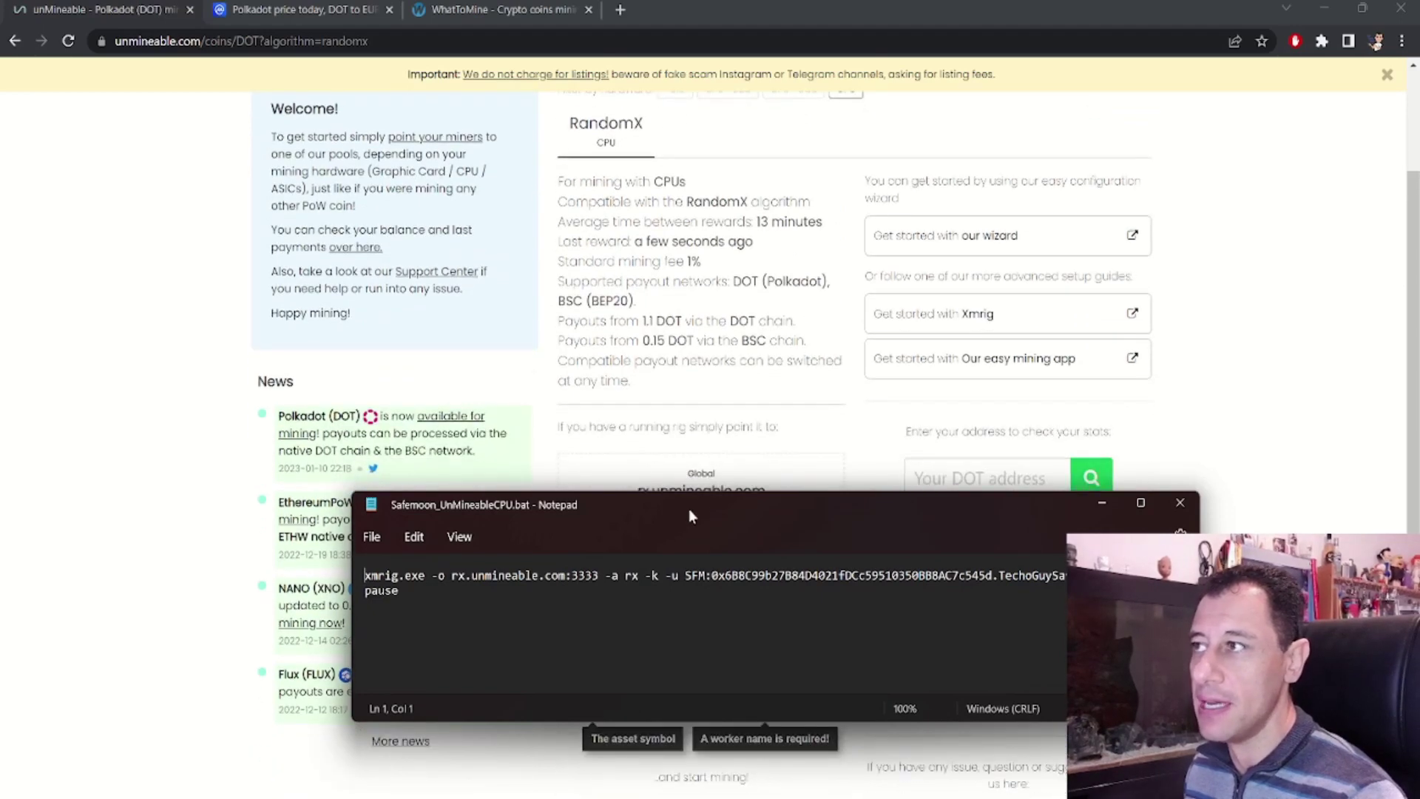
drag(694, 506, 697, 539)
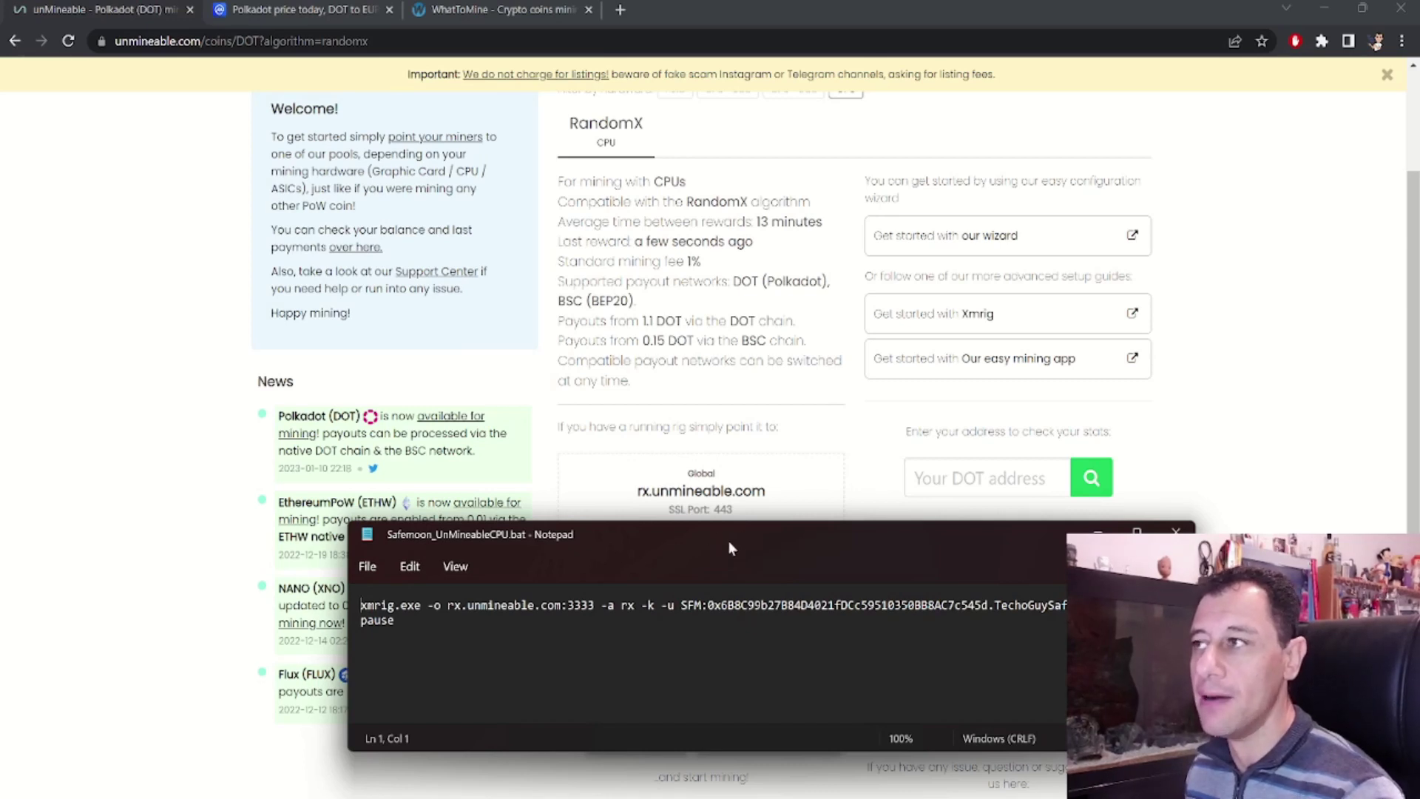
drag(732, 544, 576, 583)
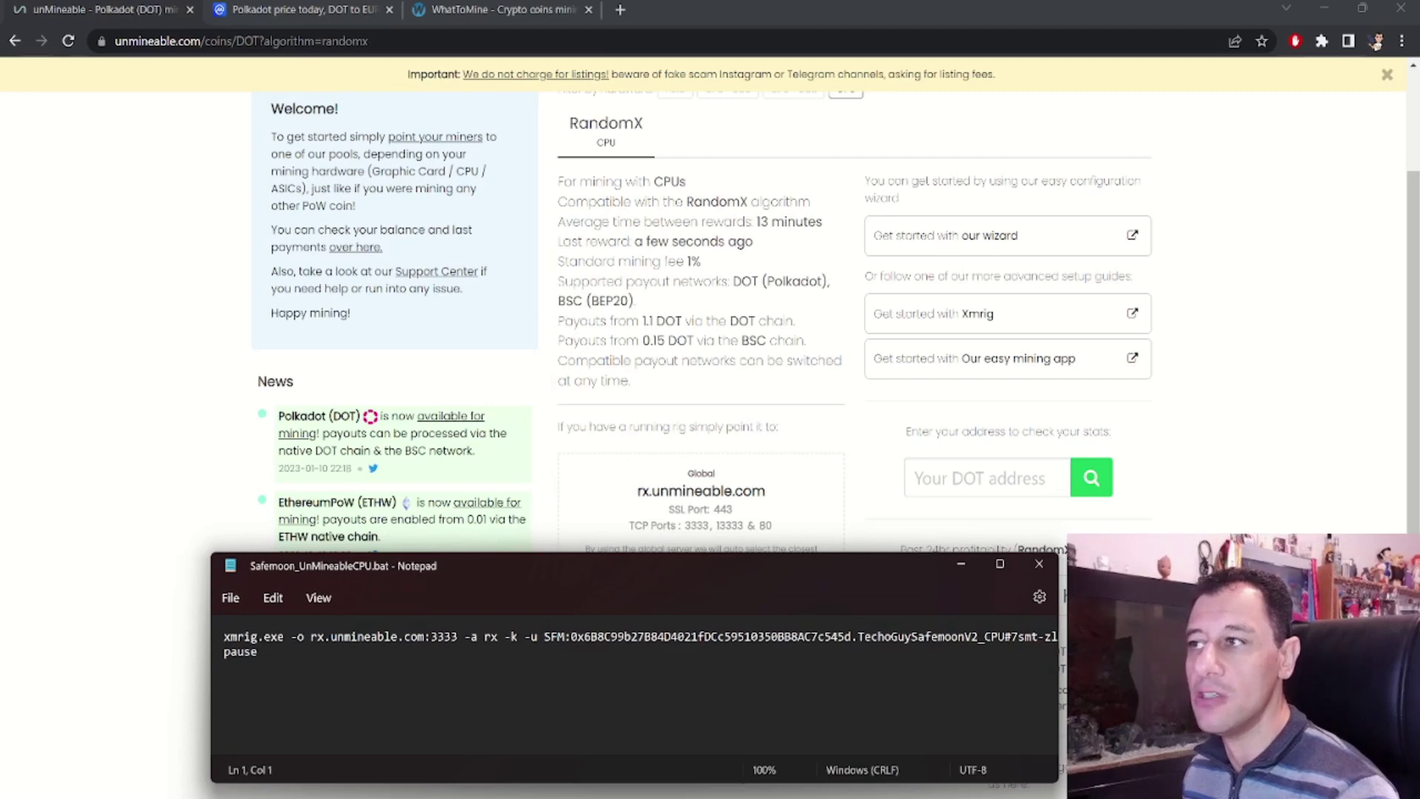
drag(648, 570, 668, 222)
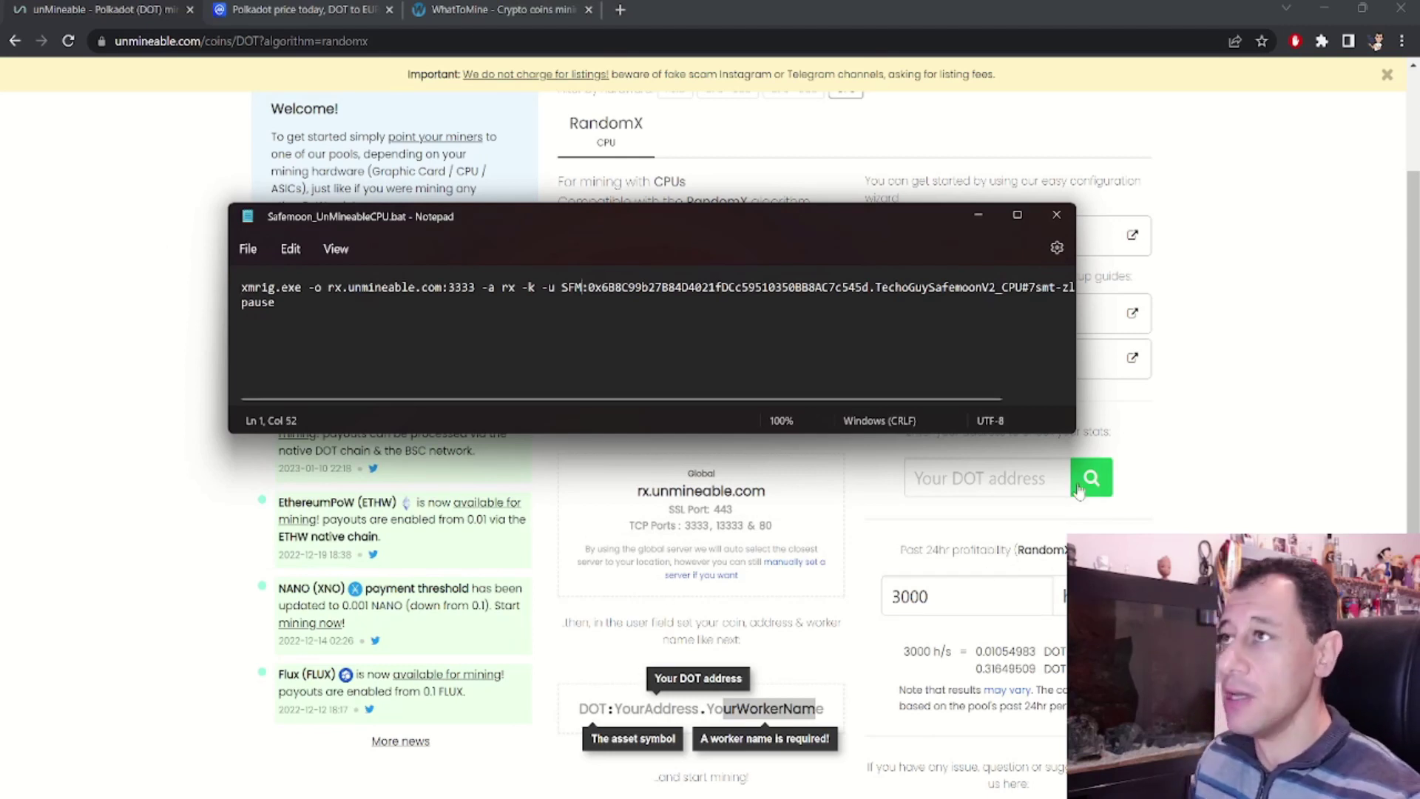
Step: Change the login prefix from SFM to DOT and replace the wallet address with a placeholder
key(BackSpace)
key(BackSpace)
key(BackSpace)
text(DOT)
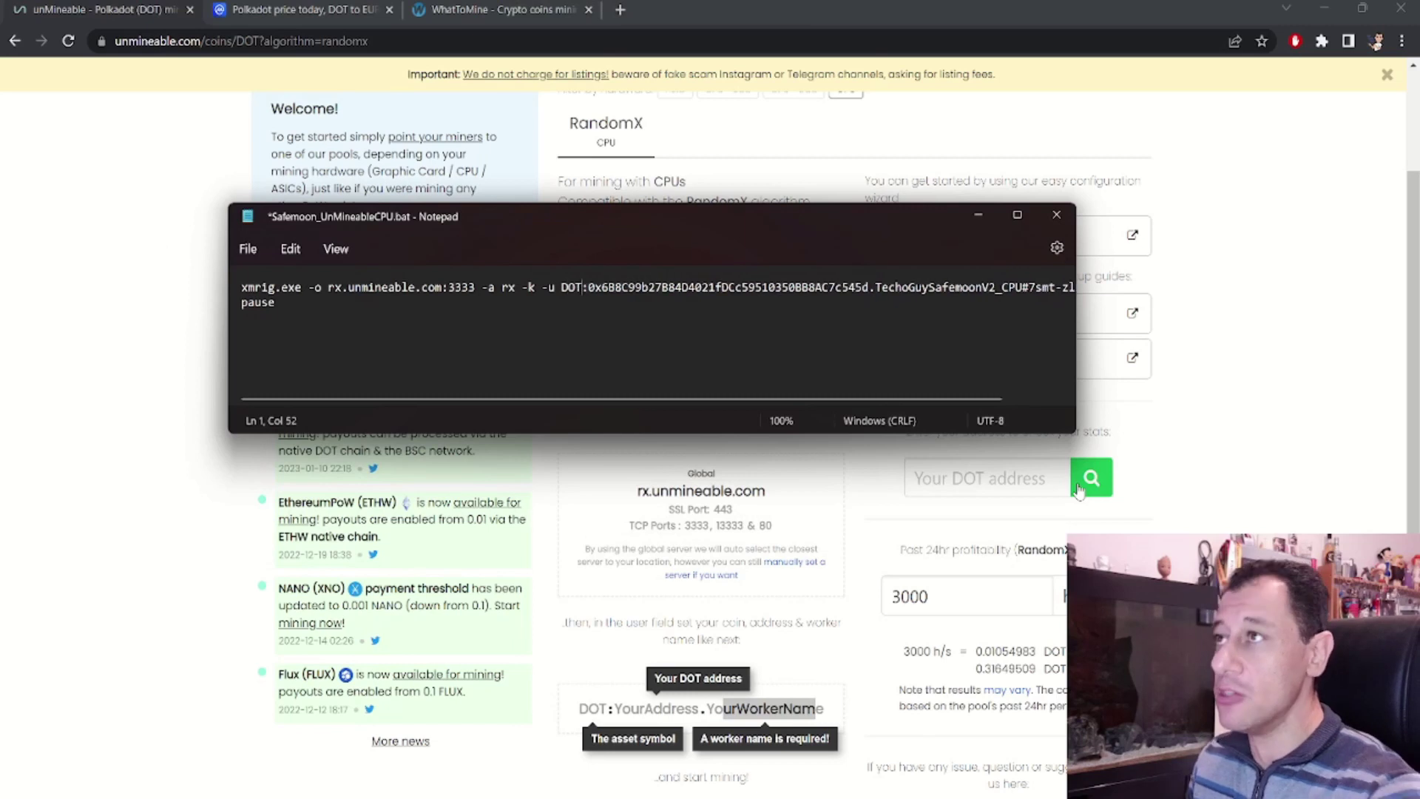
key(Right)
key(shift+Right)
key(shift+Right)
key(shift+Right)
key(shift+Right)
key(shift+Right)
key(shift+Right)
key(shift+Right)
key(shift+Right)
key(shift+Right)
key(shift+Right)
key(shift+Right)
key(shift+Right)
key(shift+Right)
key(shift+Right)
key(shift+Right)
key(shift+Right)
key(shift+Right)
key(shift+Right)
key(shift+Right)
key(shift+Right)
key(shift+Right)
key(shift+Right)
key(shift+Right)
key(shift+Right)
key(shift+Right)
key(Delete)
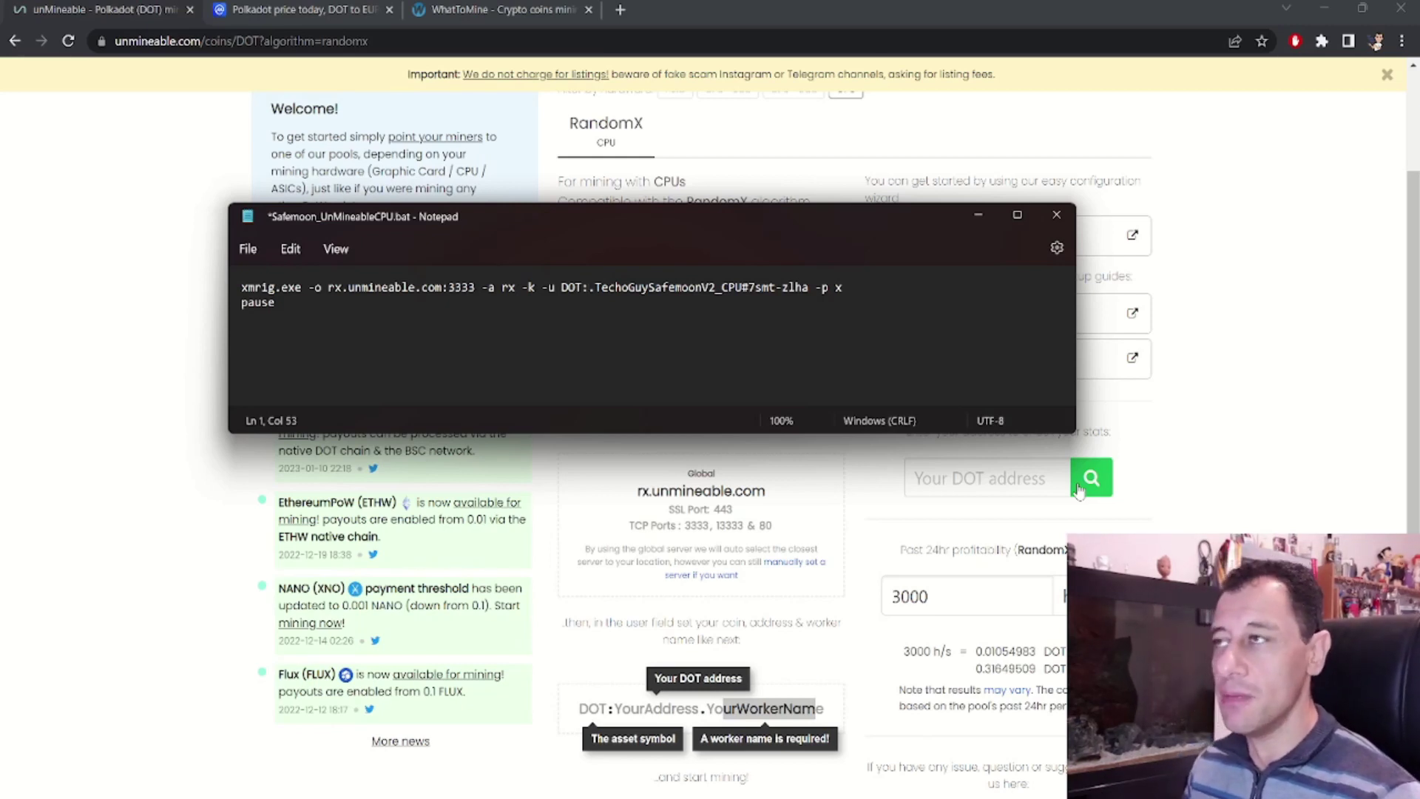
text(djfjsdfkljdkljkldjskfjkd)
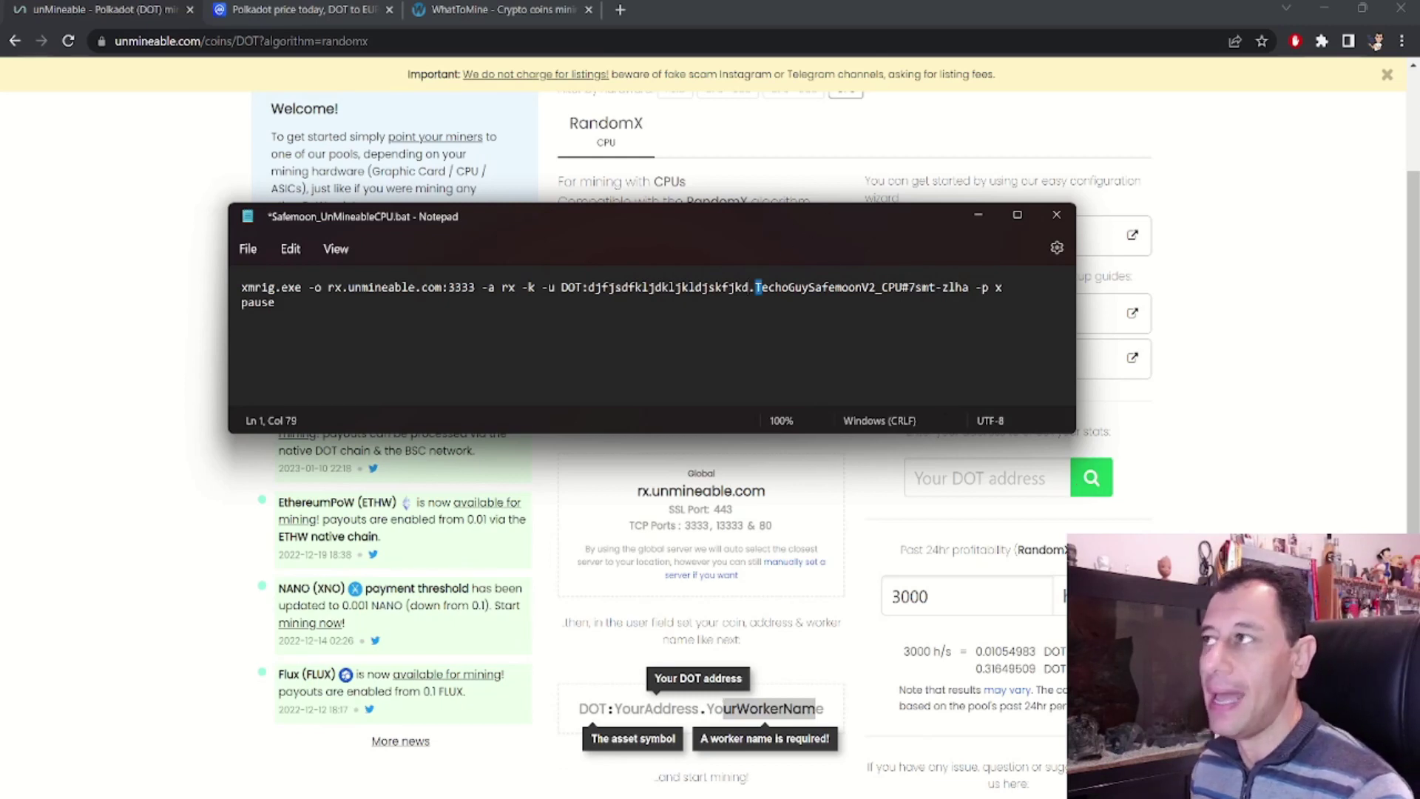
Step: Change Safemoon to DOT in the worker name and look over the appended referral code
click(807, 287)
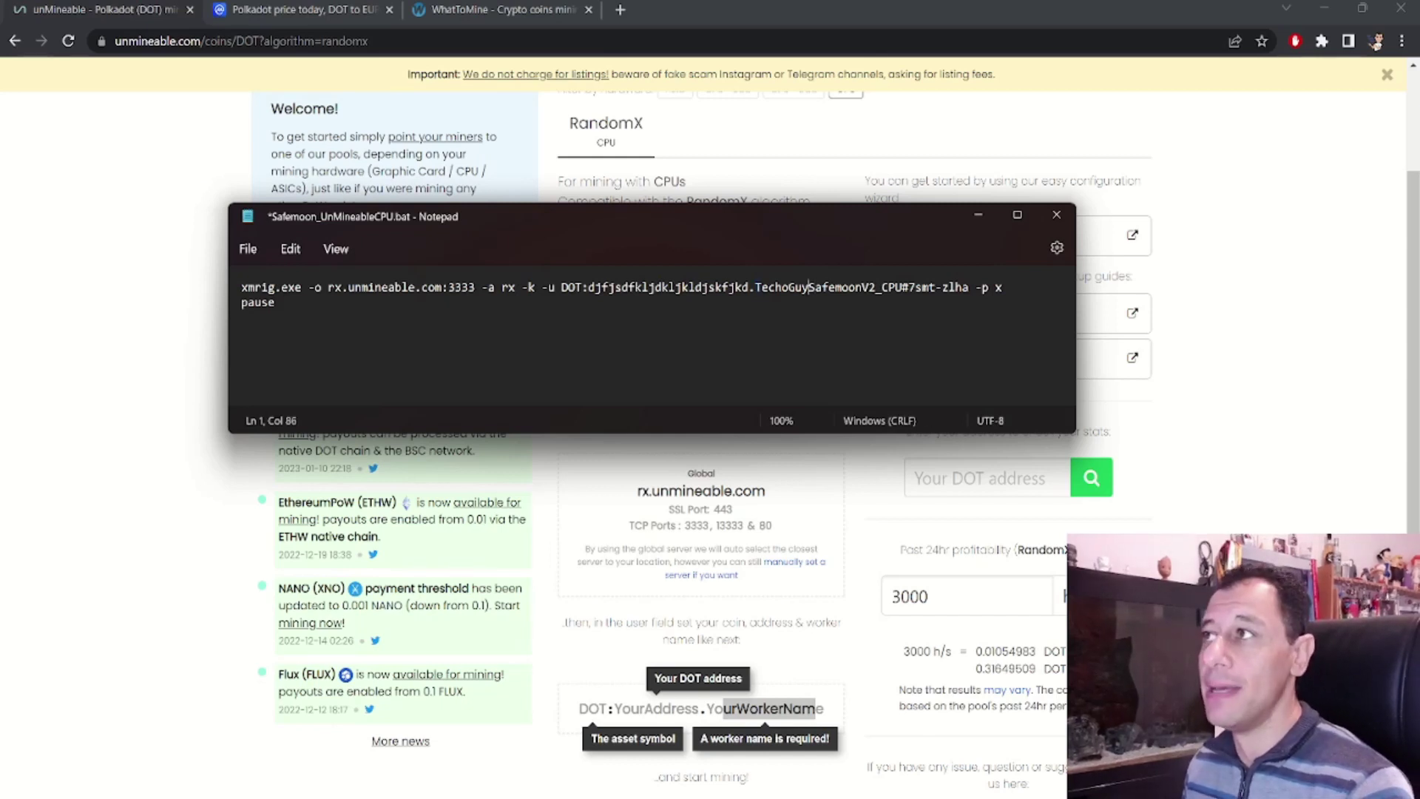
key(shift+Right)
key(shift+Right)
key(shift+Right)
key(shift+Right)
key(shift+Right)
key(shift+Right)
key(shift+Right)
key(shift+Right)
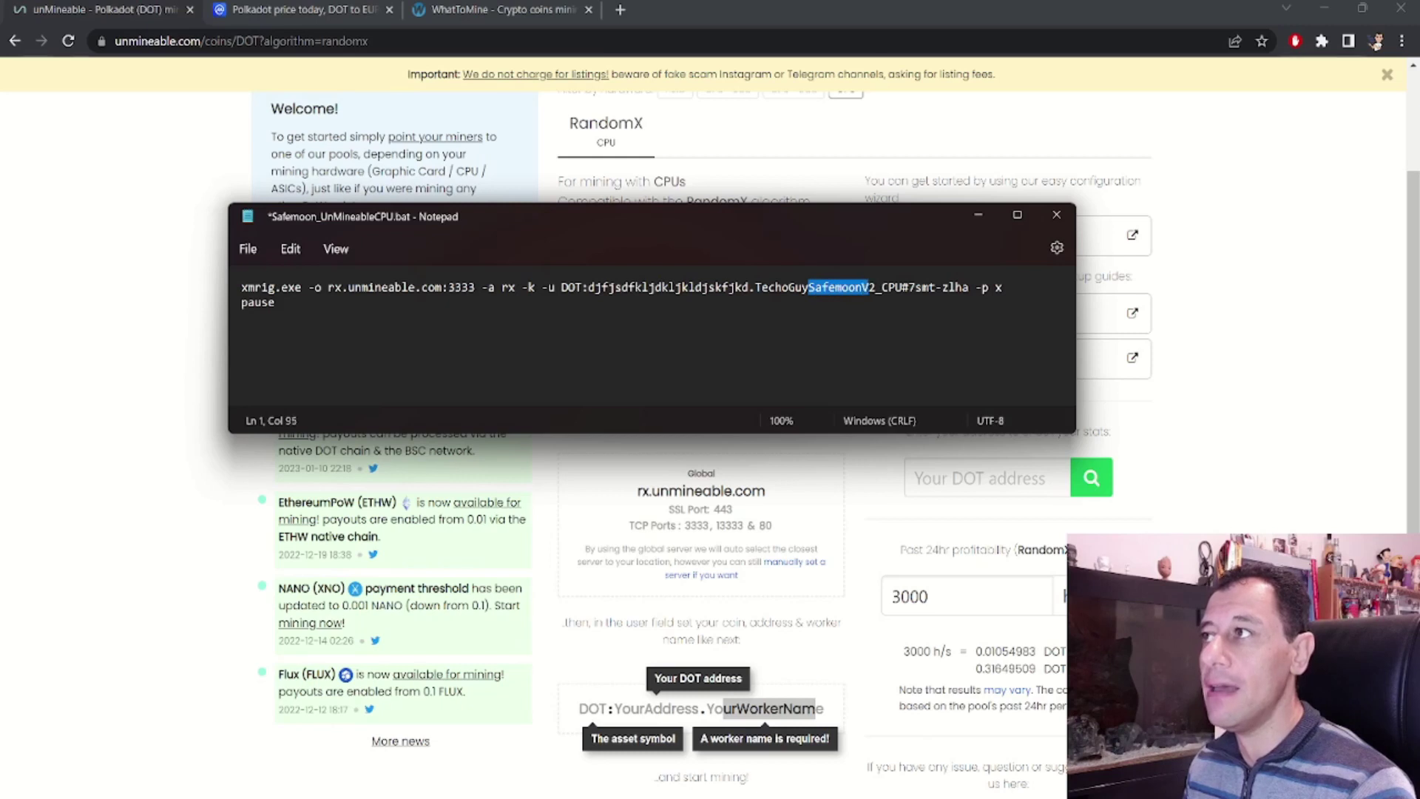
text(DOT)
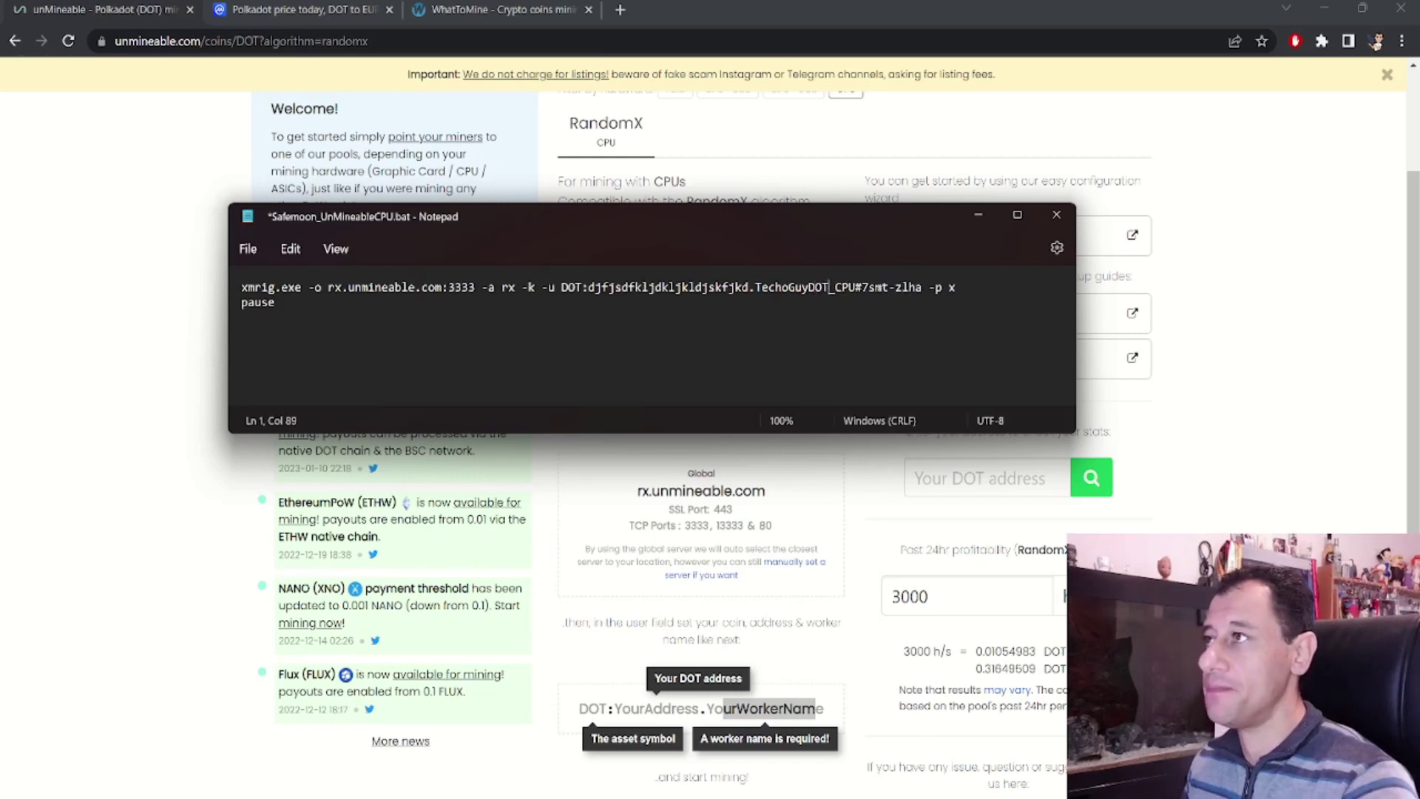
key(Right)
key(Right)
key(Right)
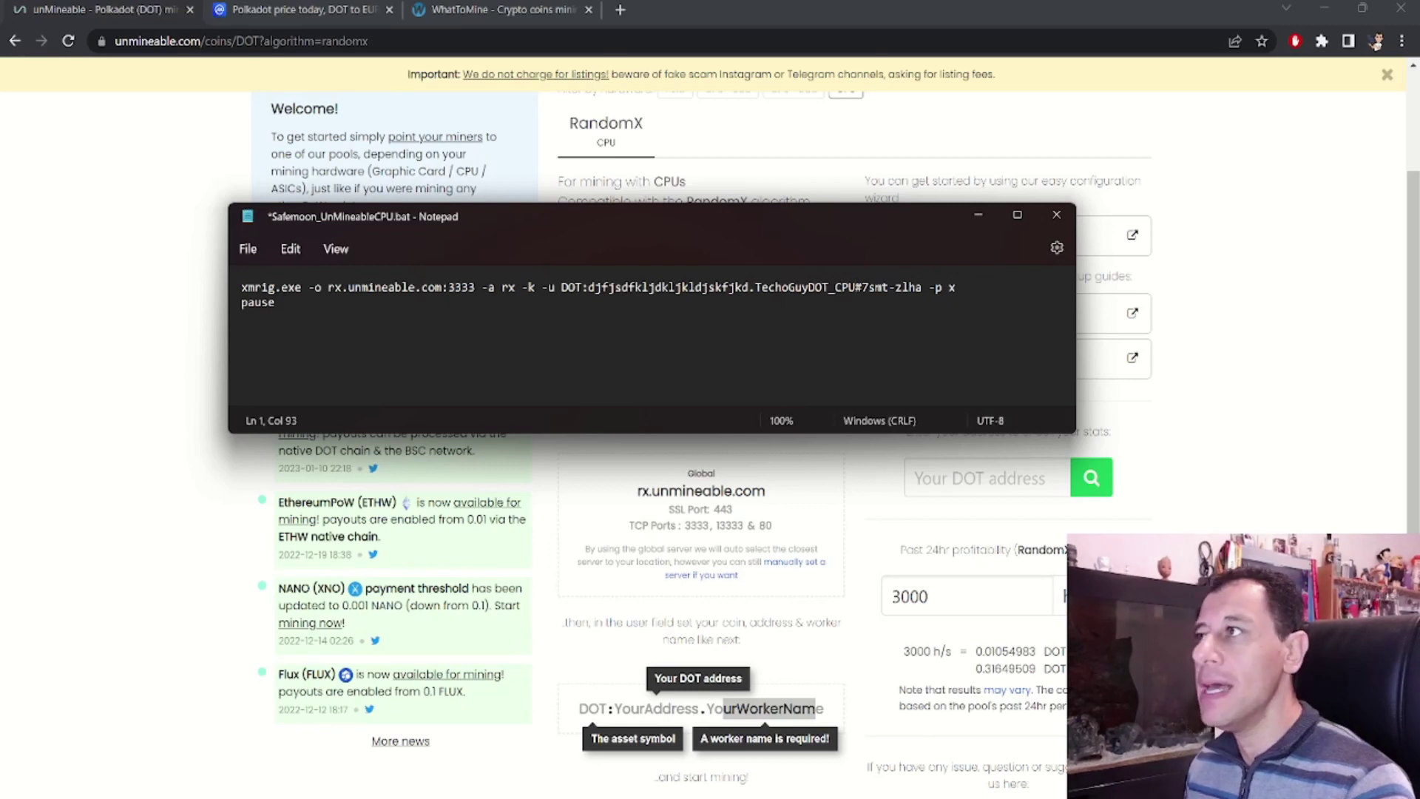
key(shift+Right)
key(shift+Right)
key(shift+Right)
key(shift+Right)
key(shift+Right)
key(shift+Right)
key(shift+Right)
key(shift+Right)
key(shift+Right)
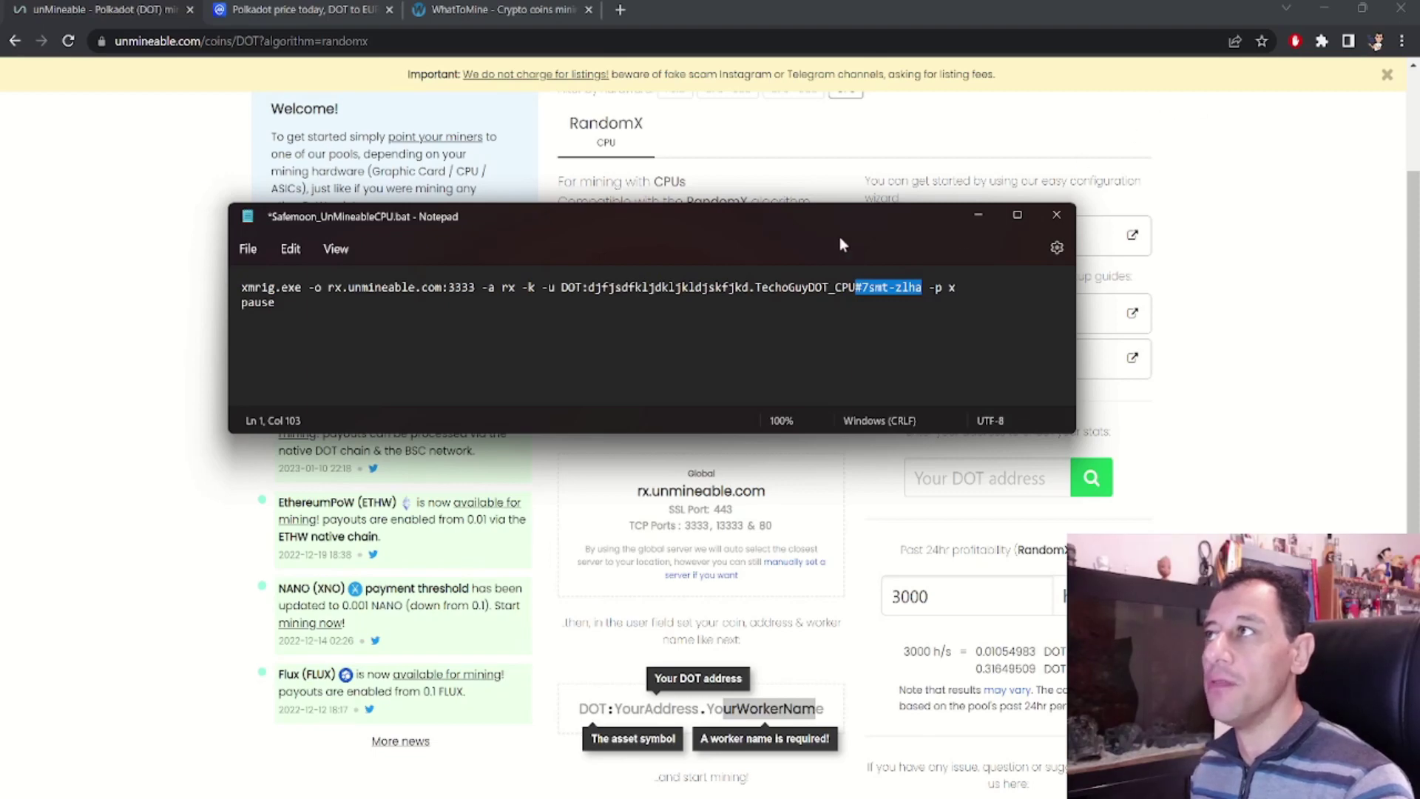
drag(843, 225, 808, 406)
scroll(1215, 321, up, 3)
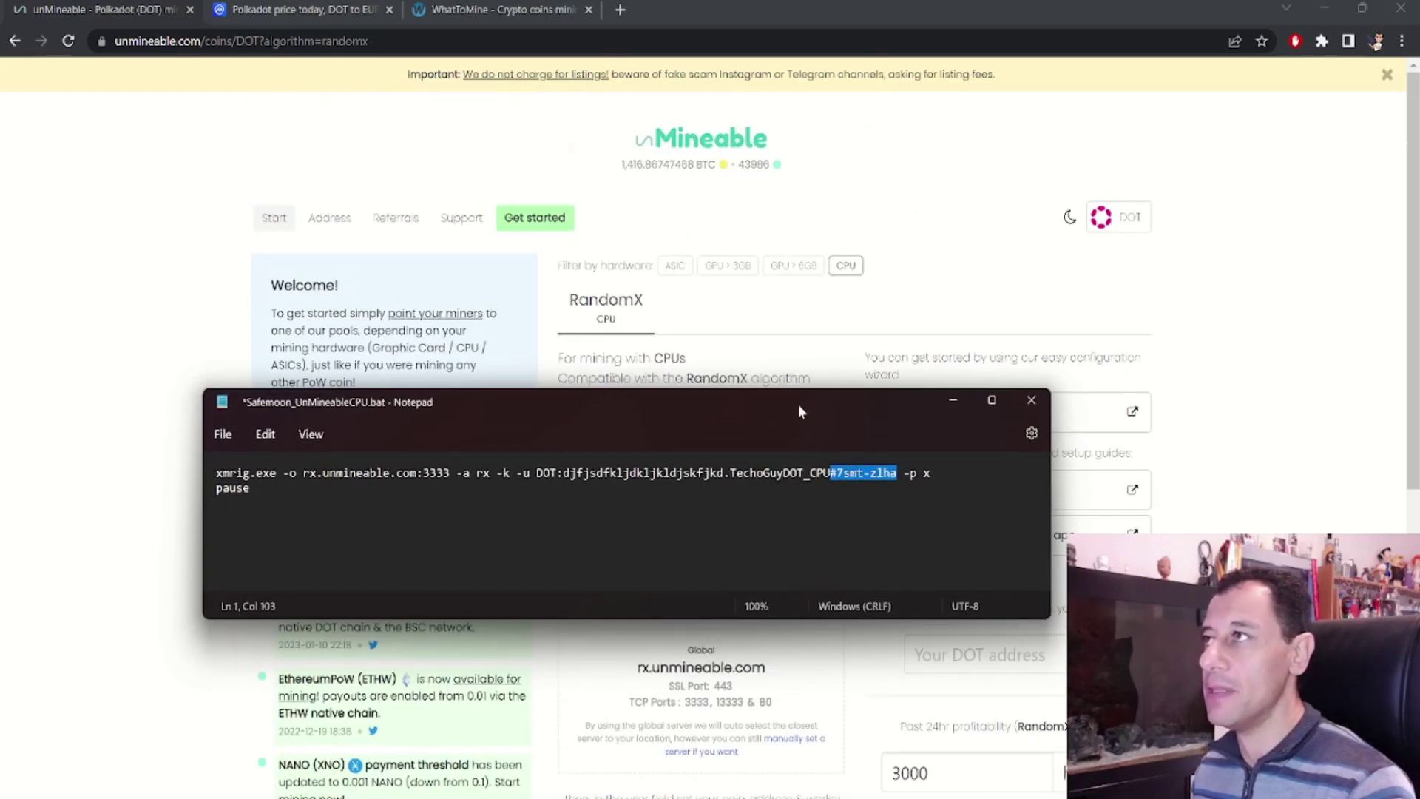
drag(816, 407, 758, 293)
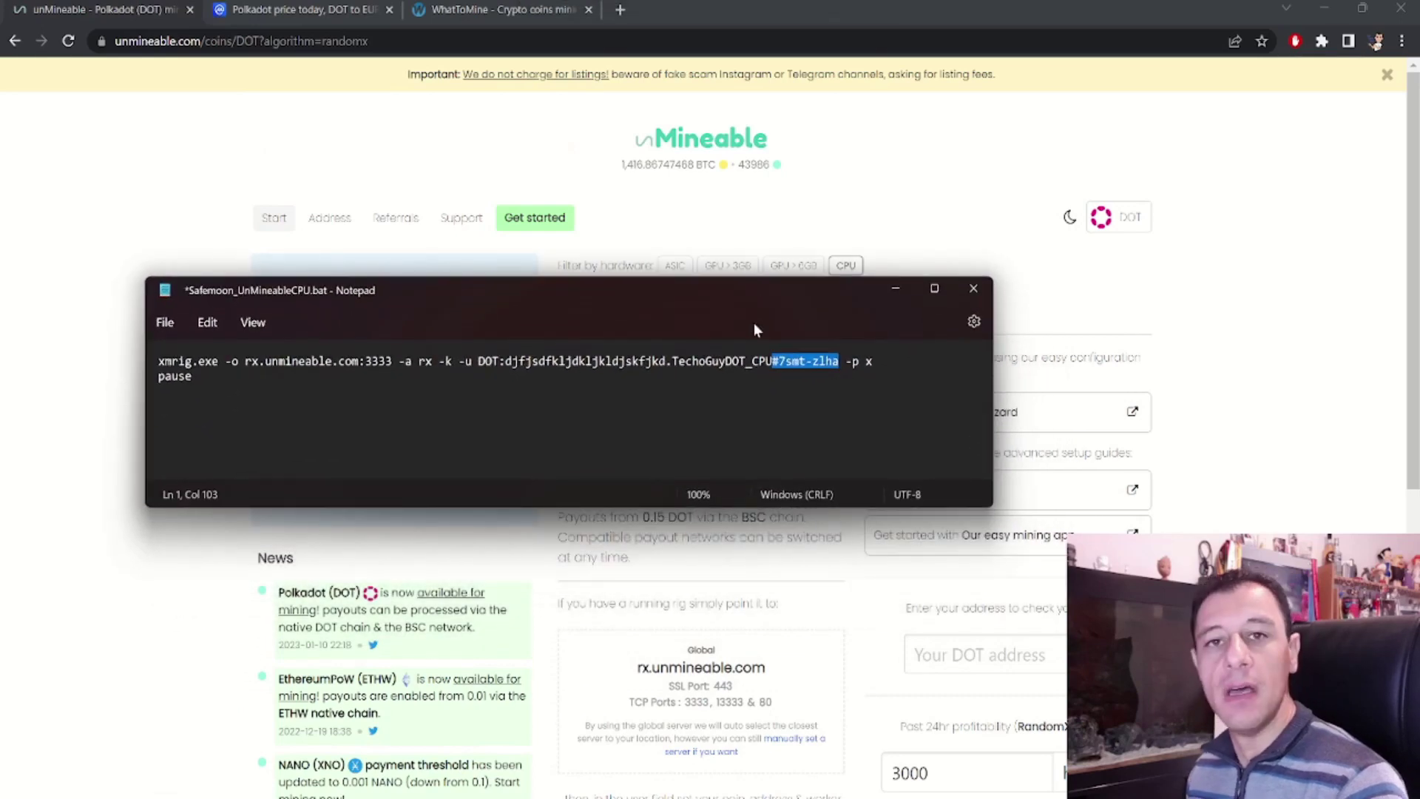
click(193, 376)
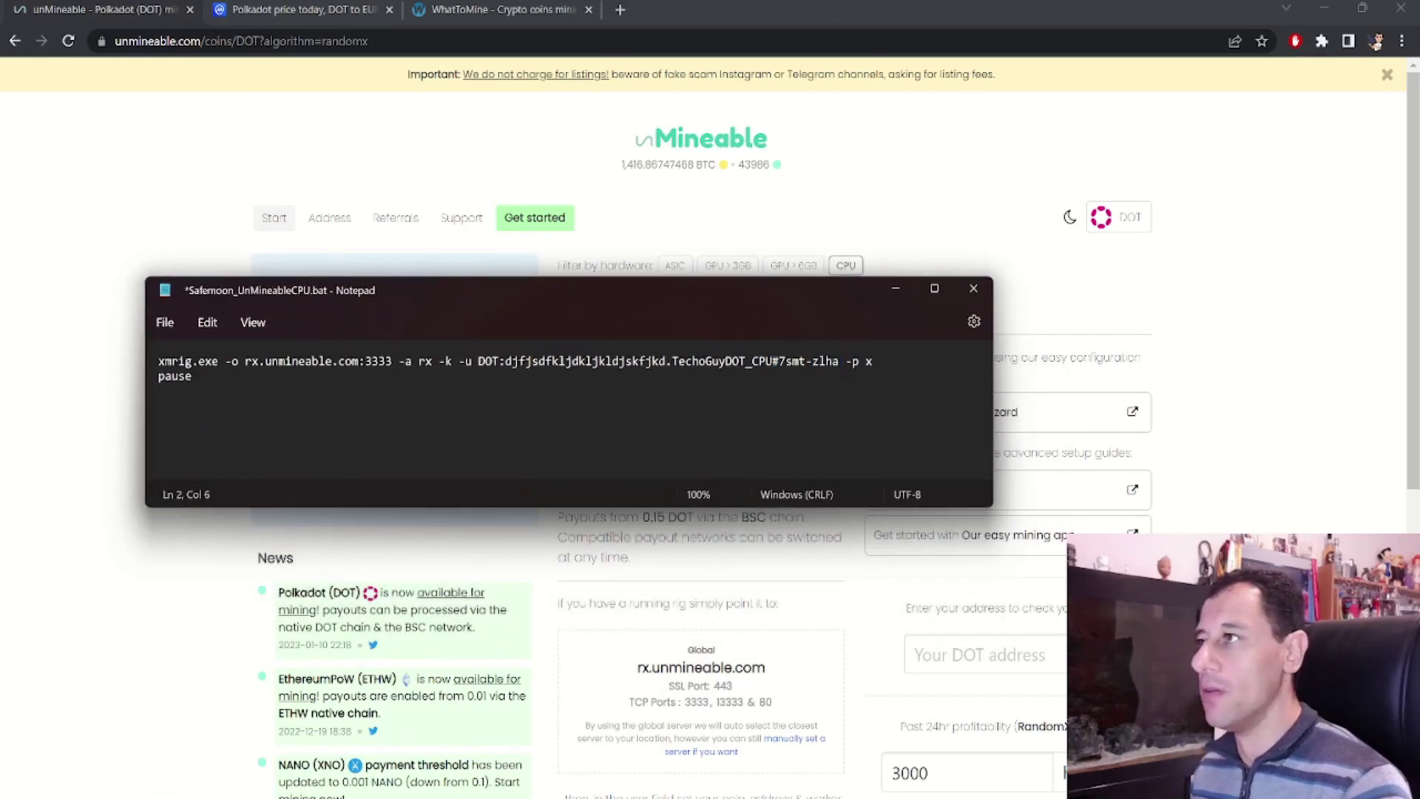
Step: Reposition and enlarge the Notepad window, then minimize it to reveal the RandomX mining page
drag(841, 309, 808, 273)
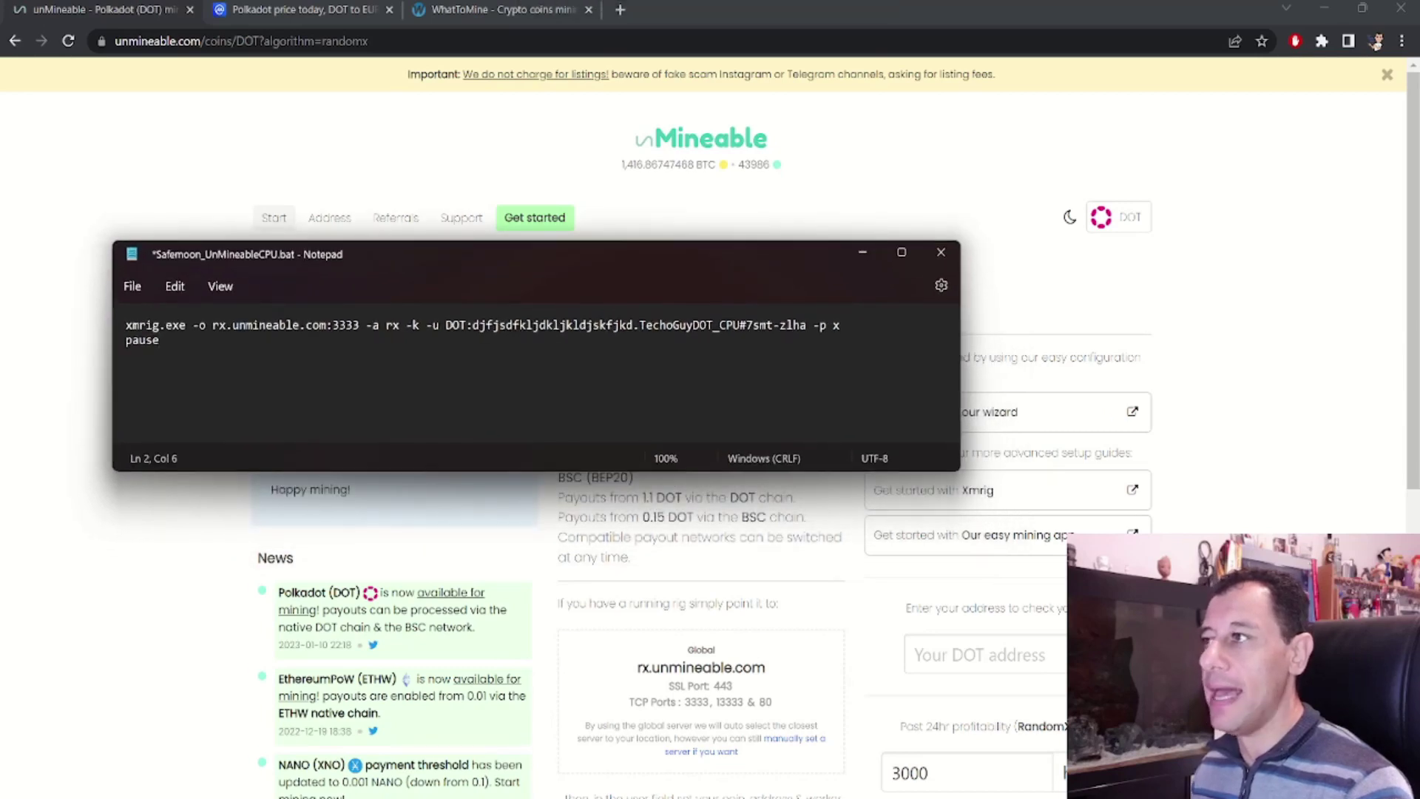
scroll(791, 698, down, 2)
scroll(809, 688, down, 1)
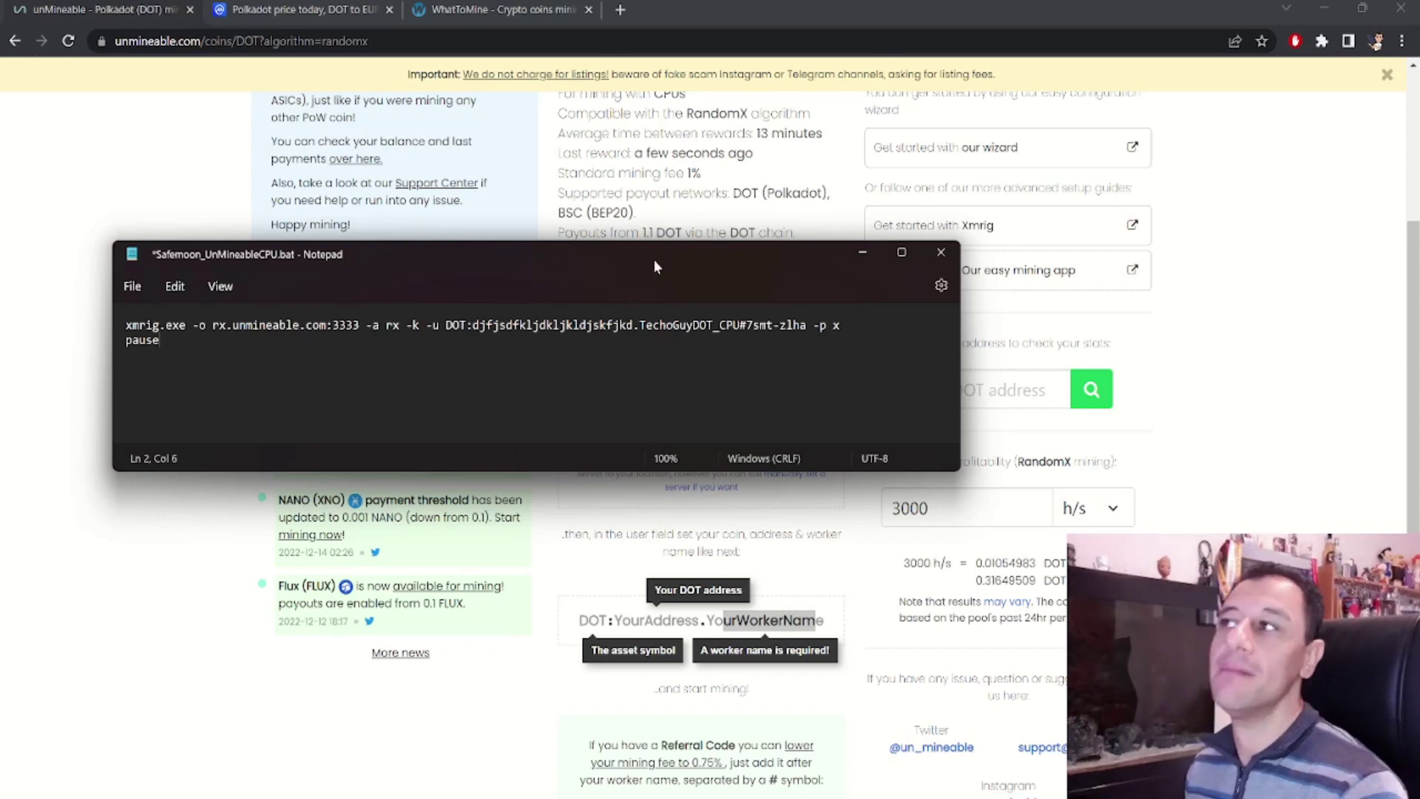
drag(799, 241, 978, 164)
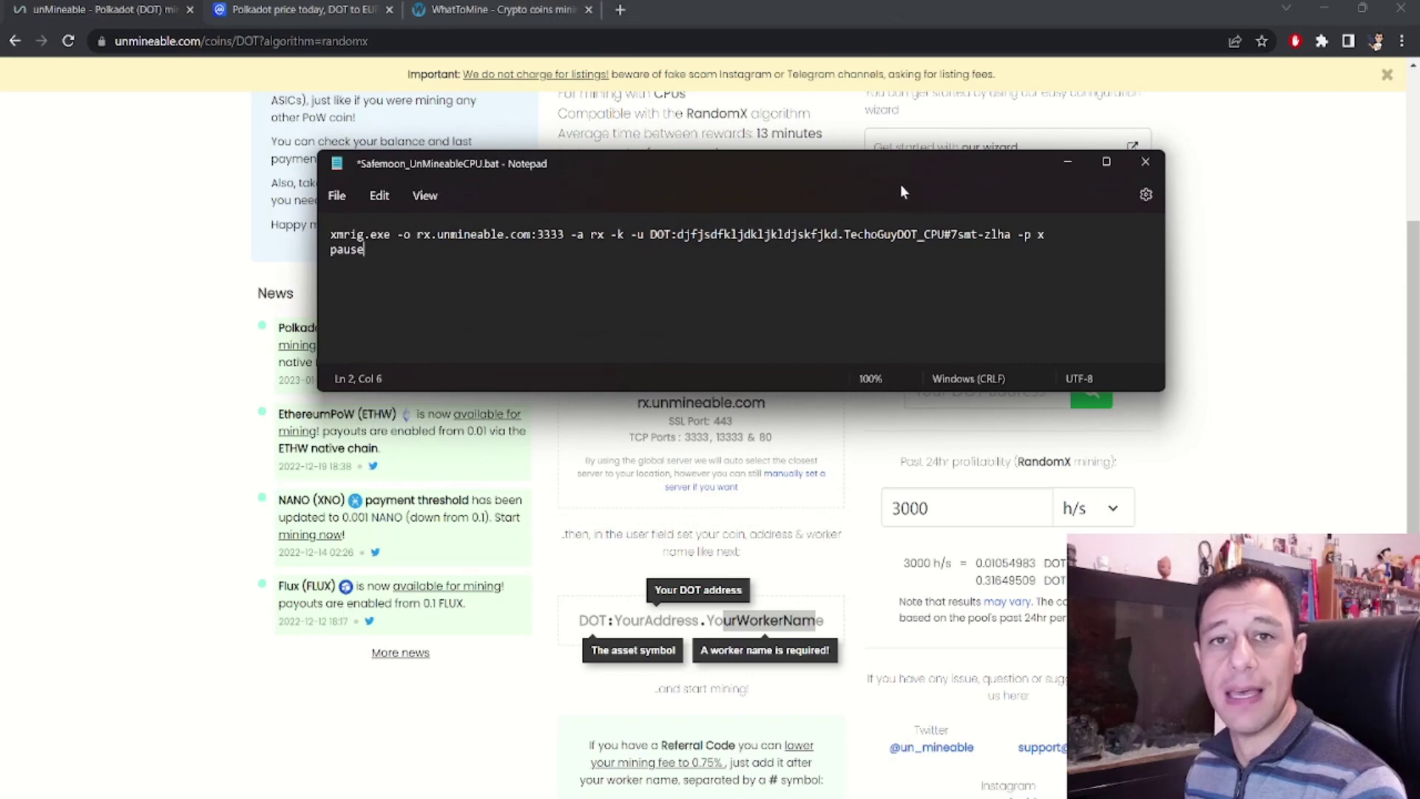
click(1068, 170)
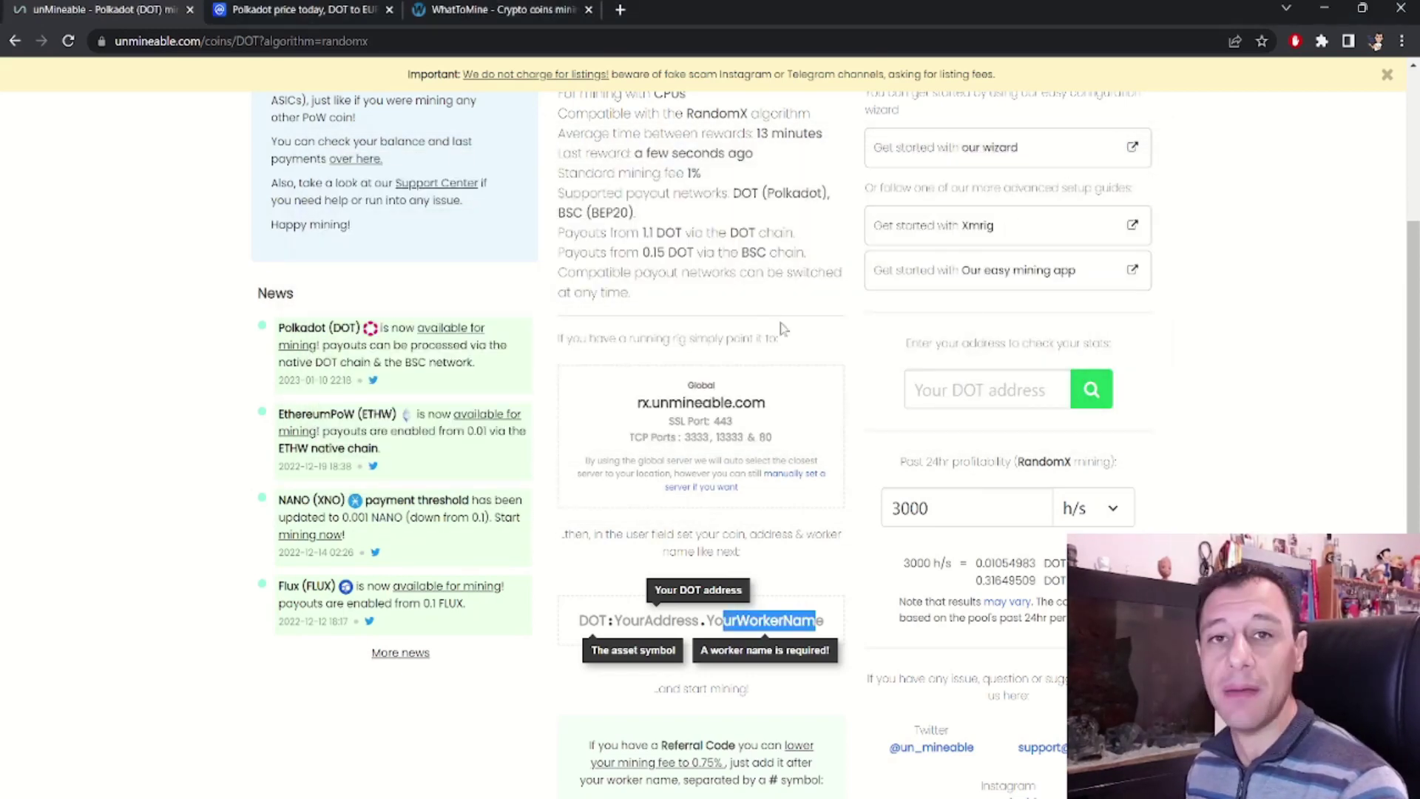
scroll(656, 426, up, 1)
Step: Show Polkadot's 1Y chart on CoinMarketCap, DOT falling from €24.3 to €5.8, then return
scroll(657, 426, up, 3)
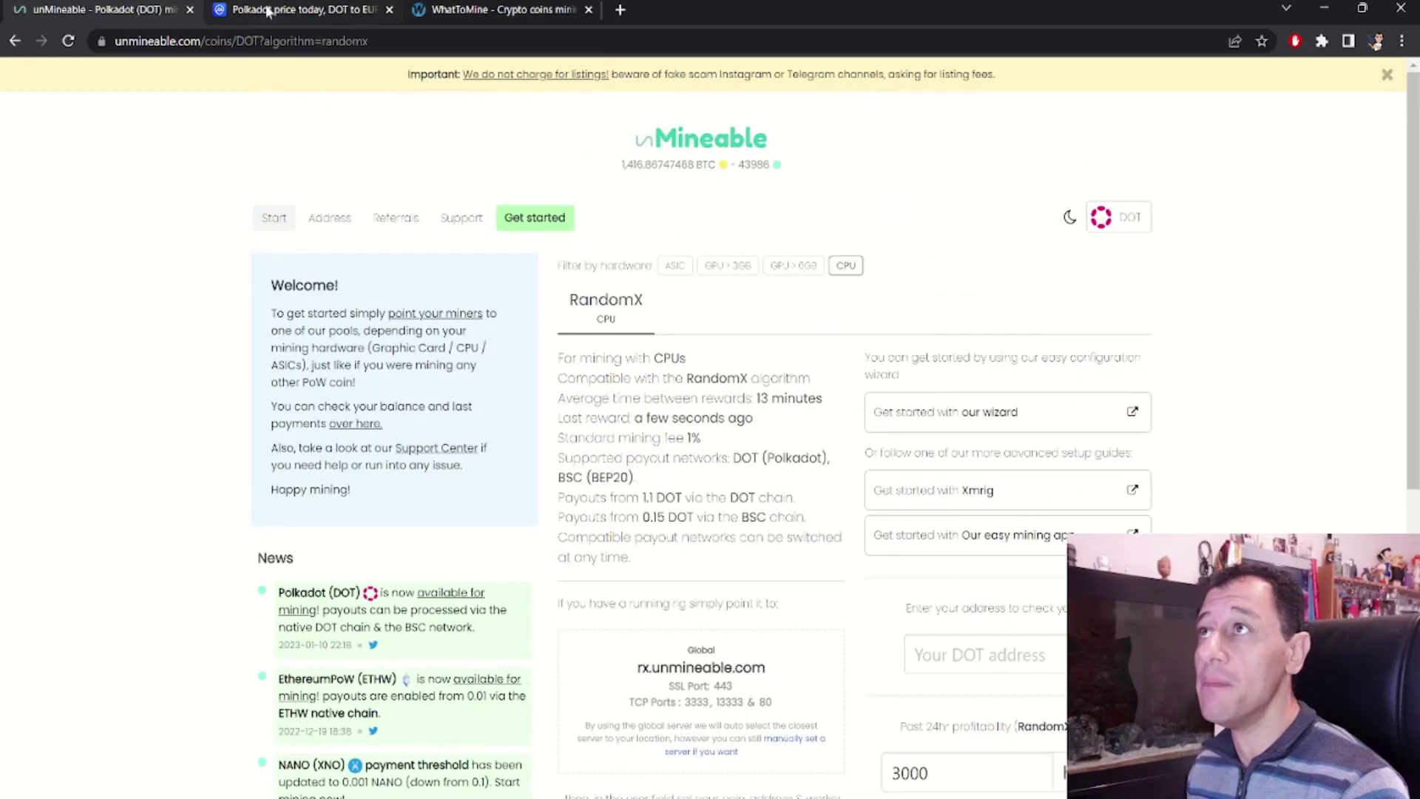
click(330, 11)
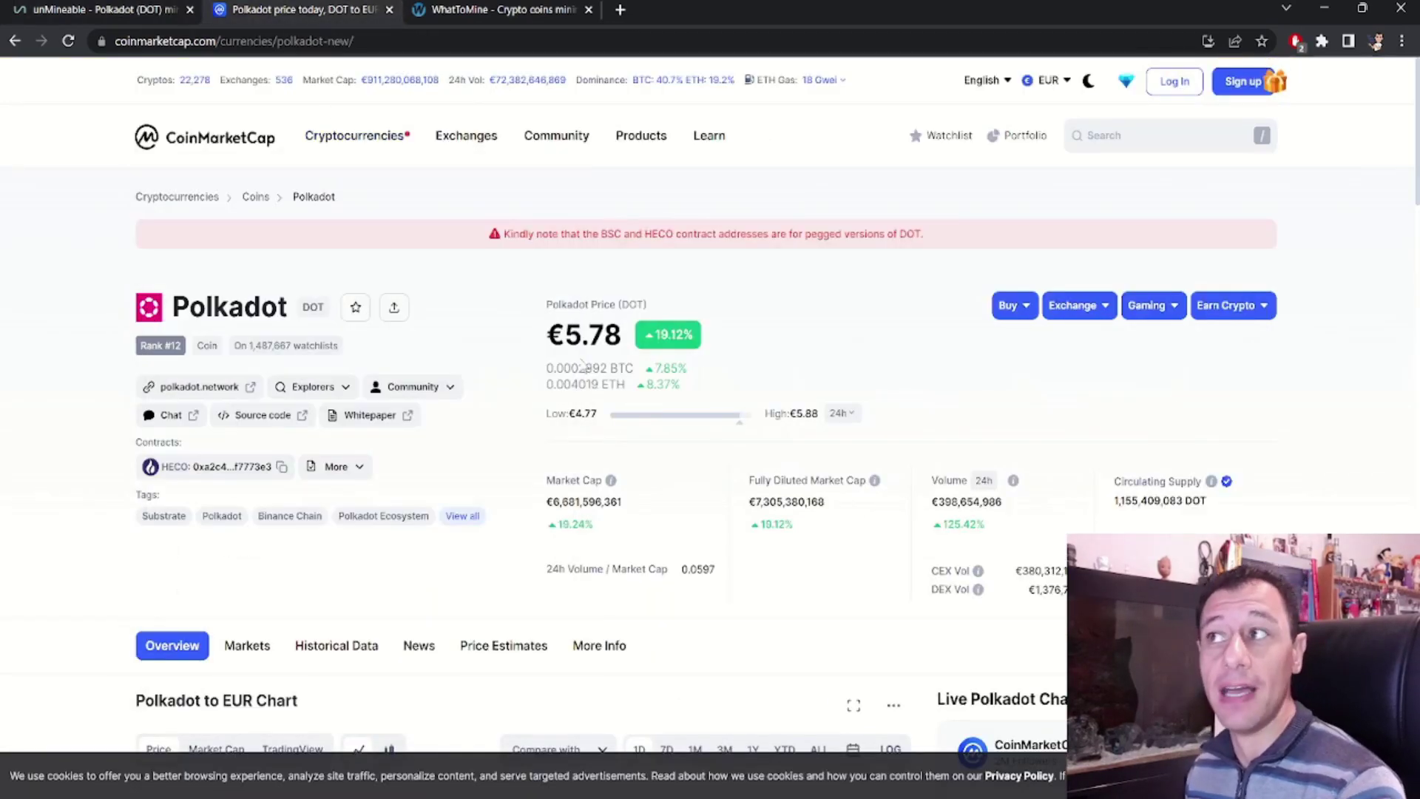
scroll(508, 352, down, 6)
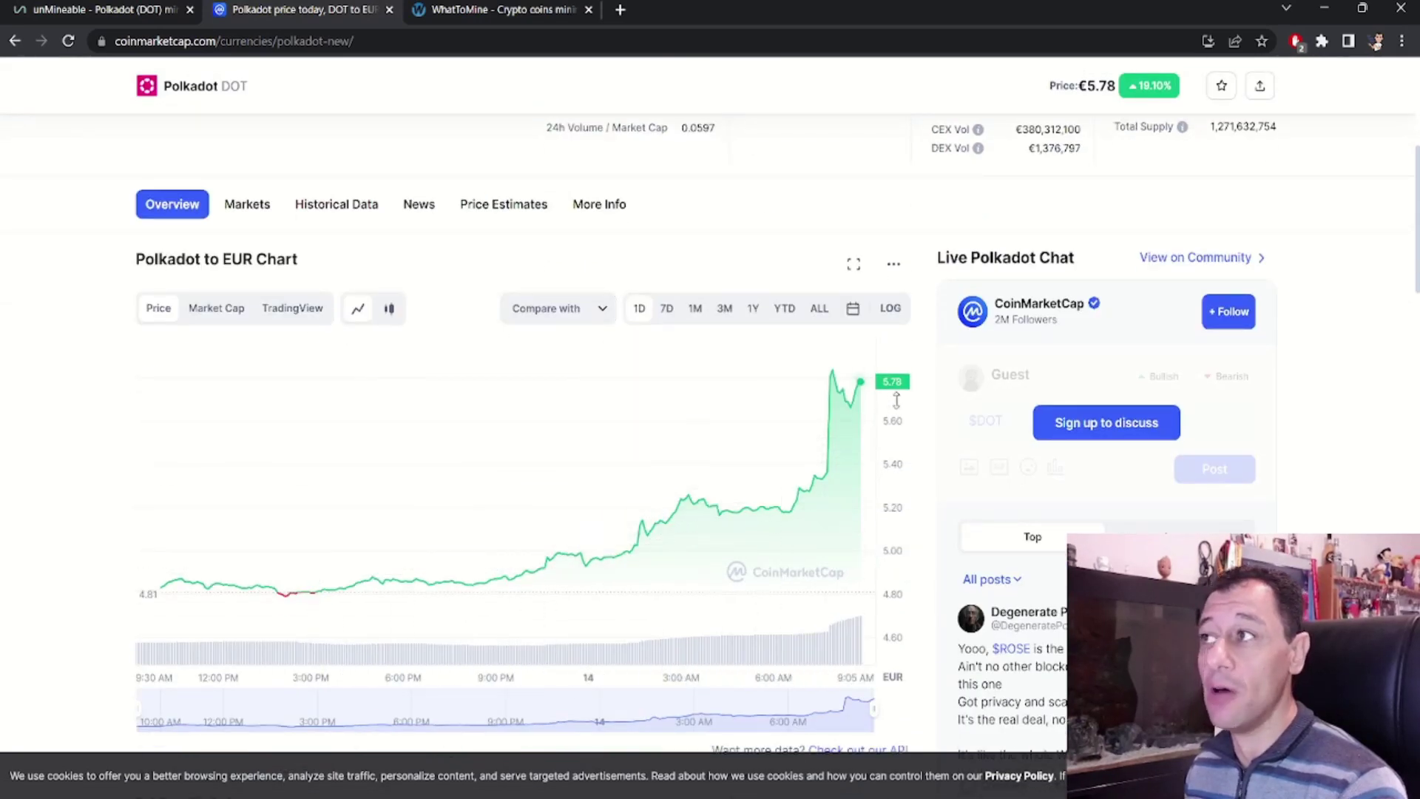
scroll(643, 377, up, 2)
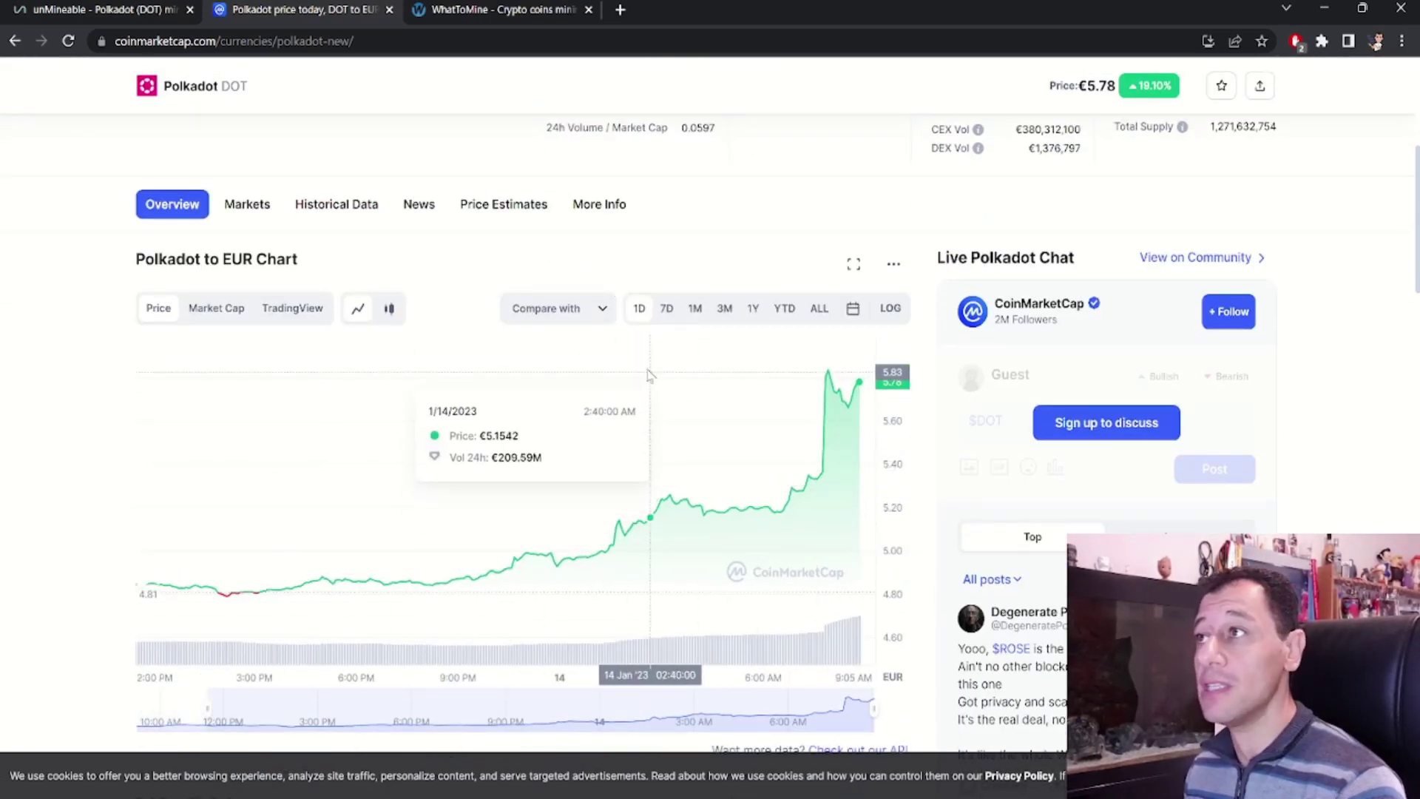
click(752, 311)
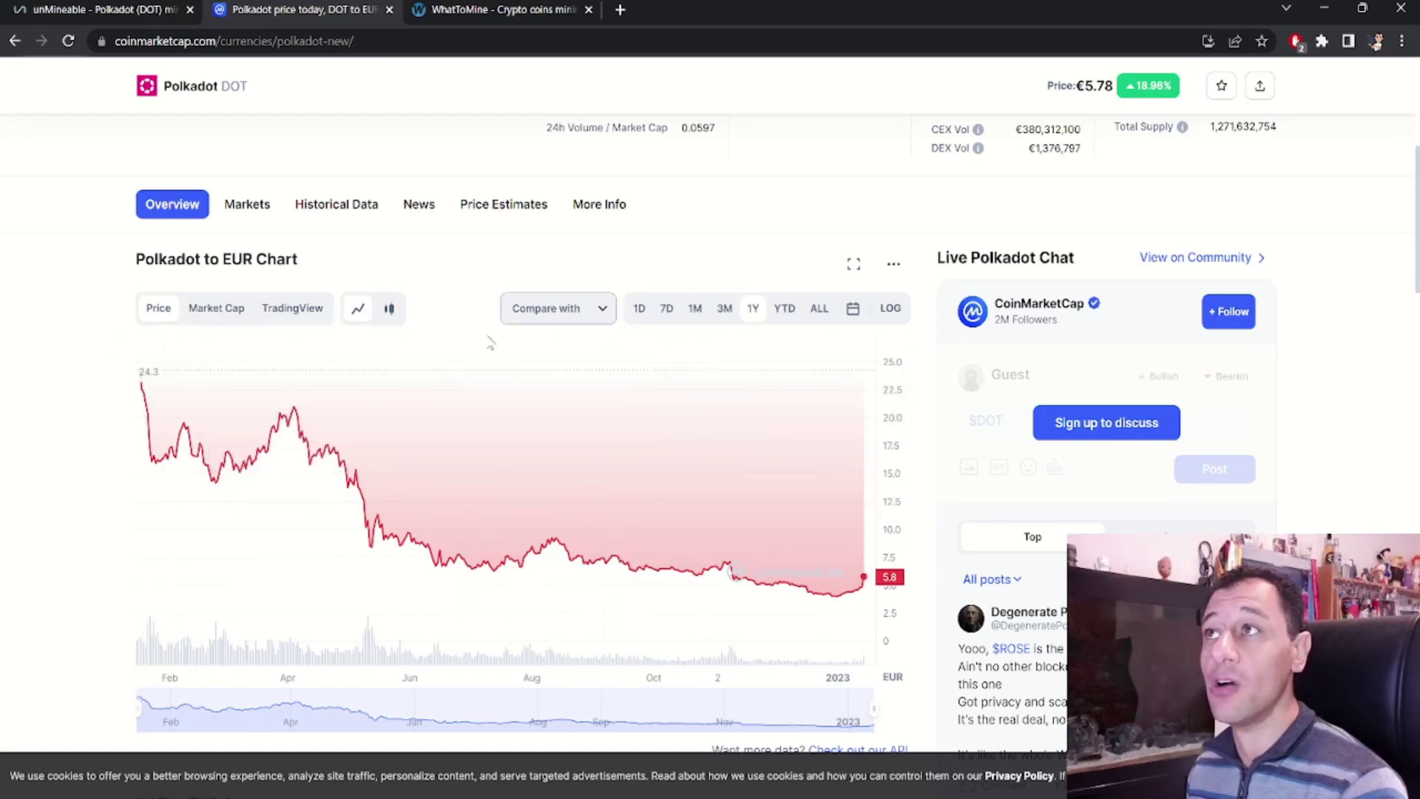
click(100, 9)
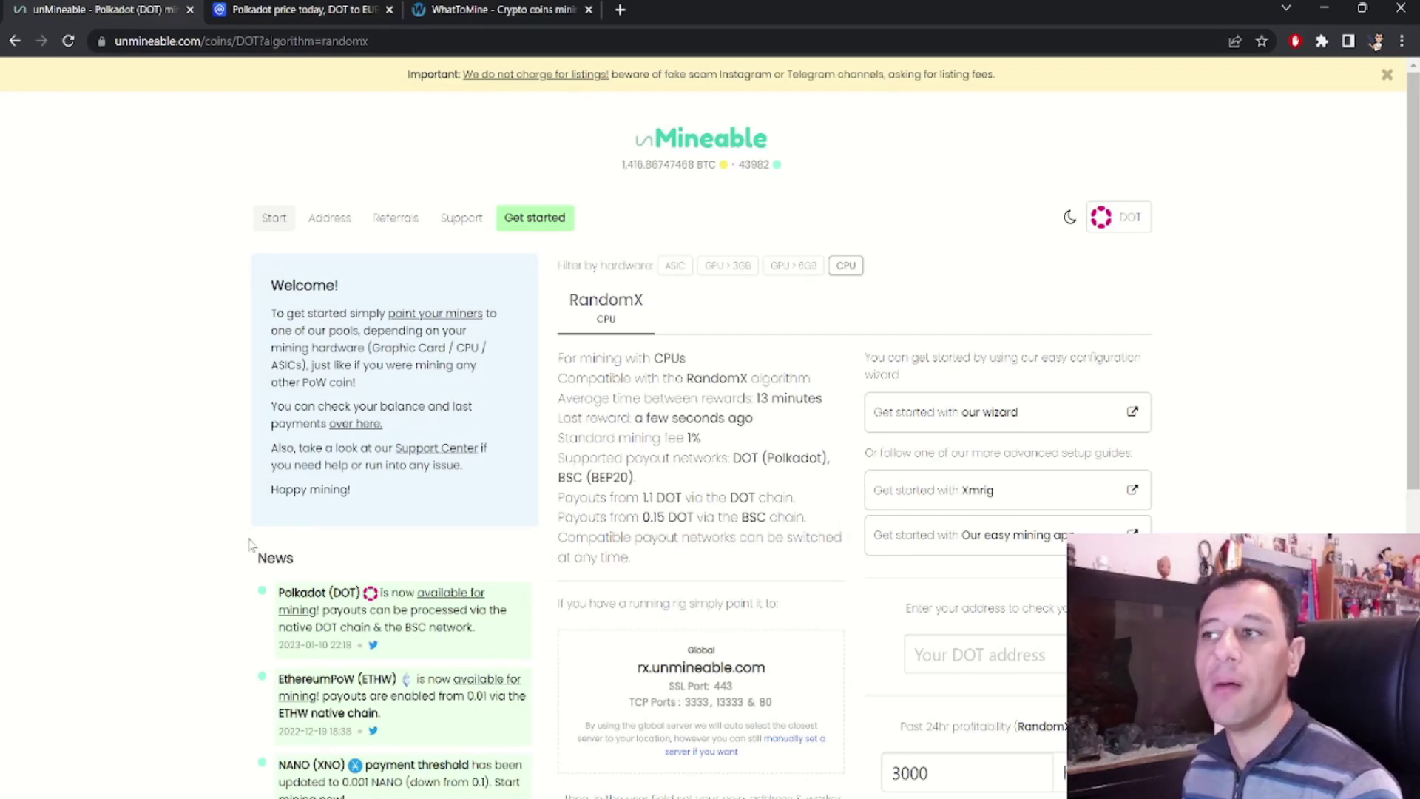
scroll(814, 444, down, 3)
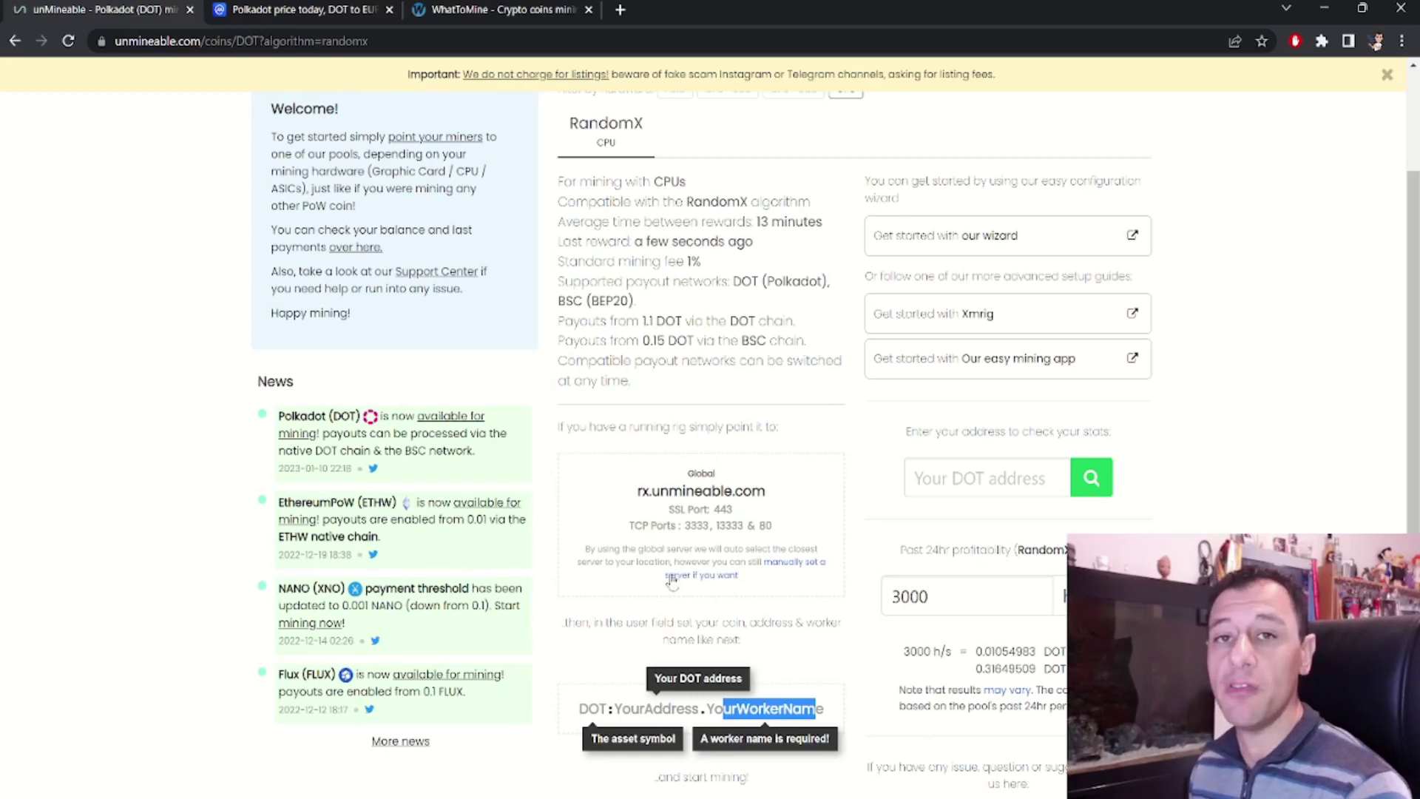
scroll(681, 584, up, 2)
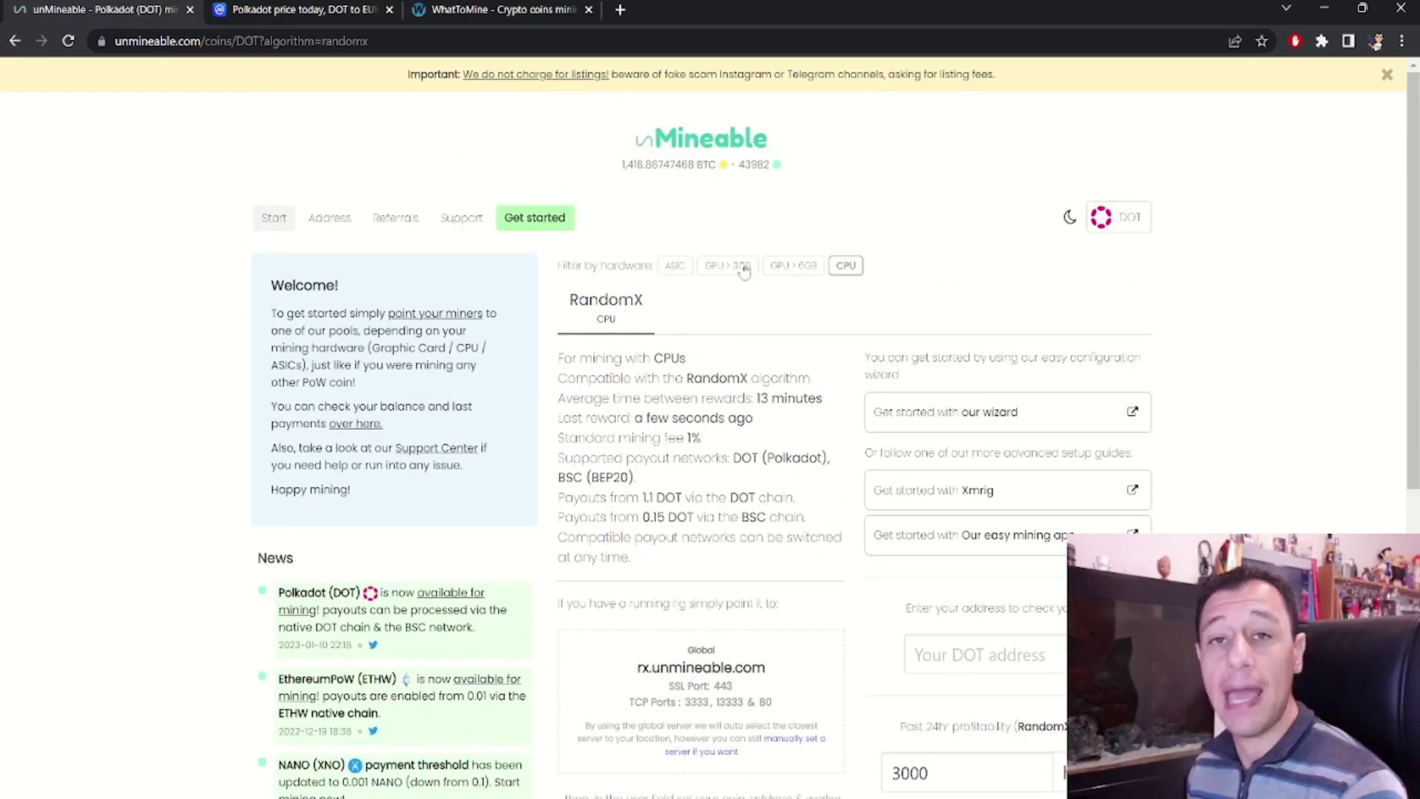